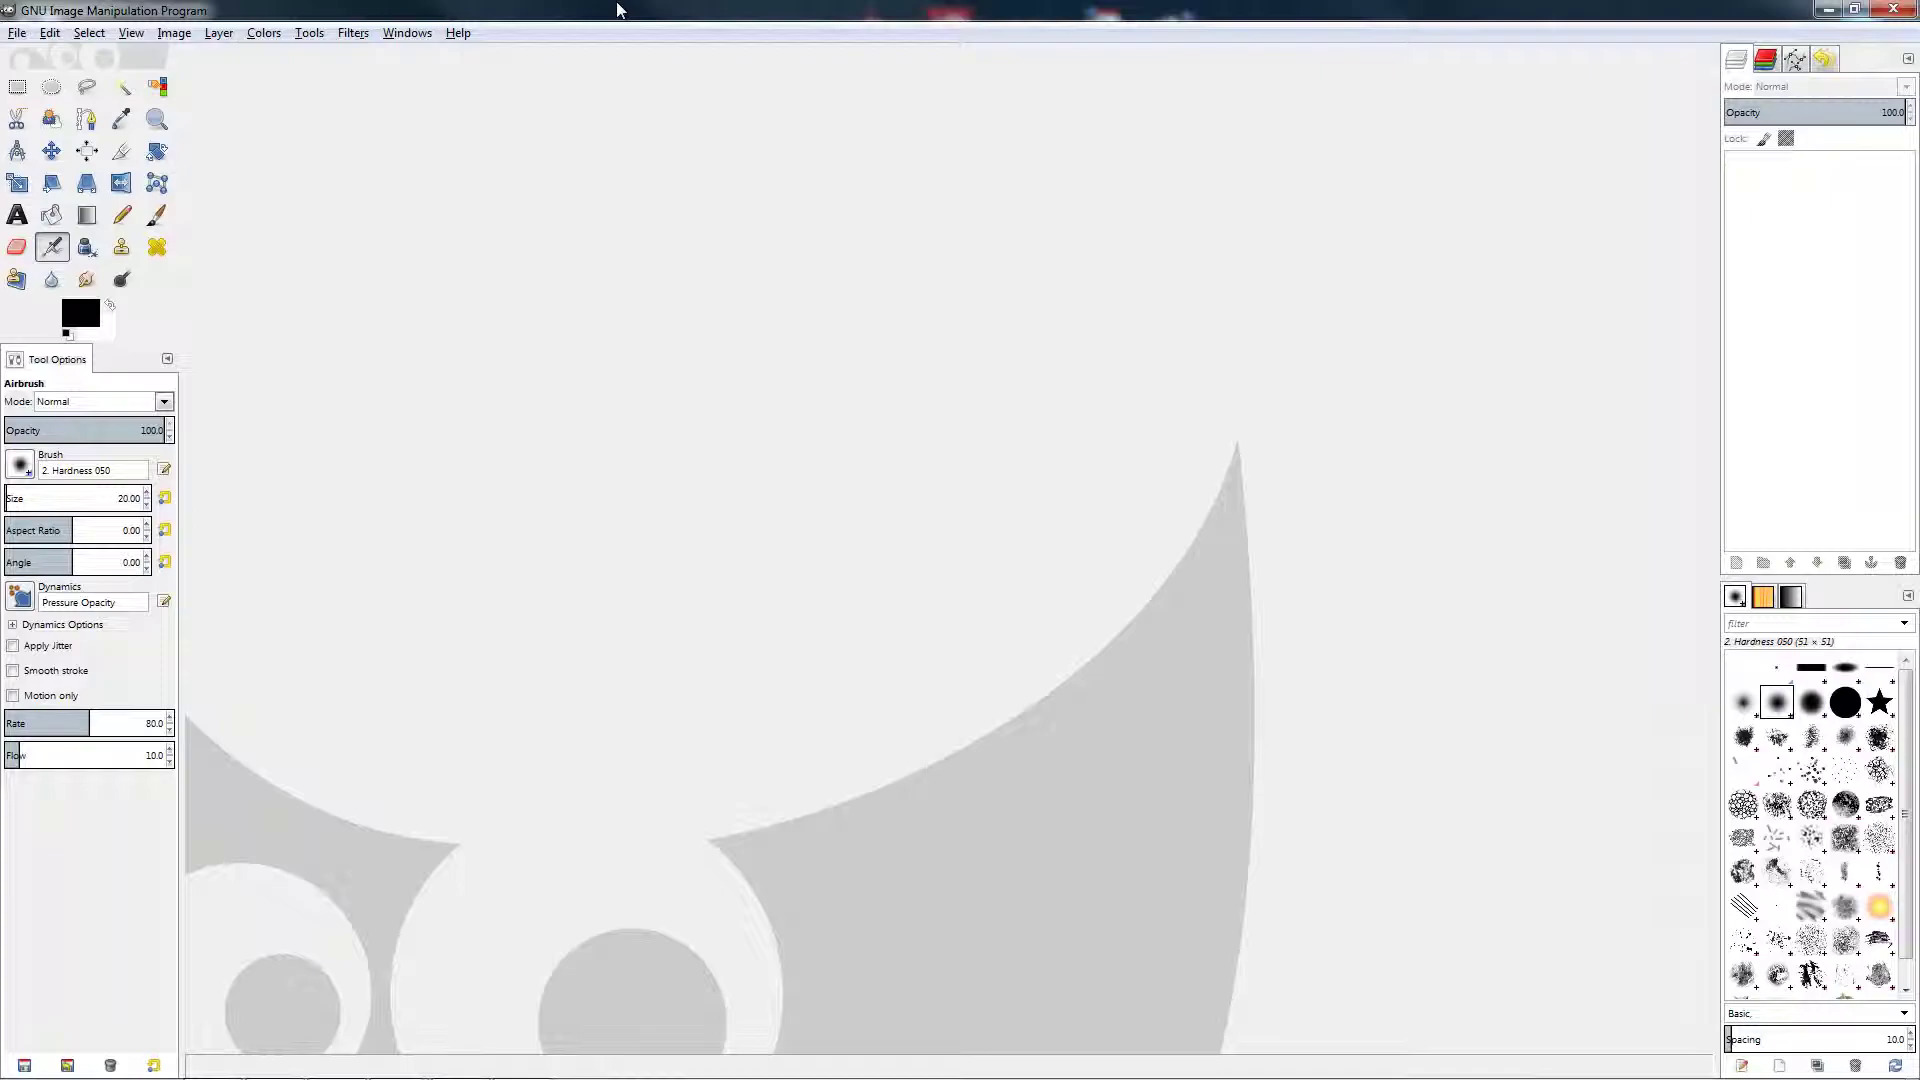
- Move the GIMP window aside and drop ao.png from the desktop onto its empty canvas
drag(594, 12, 755, 40)
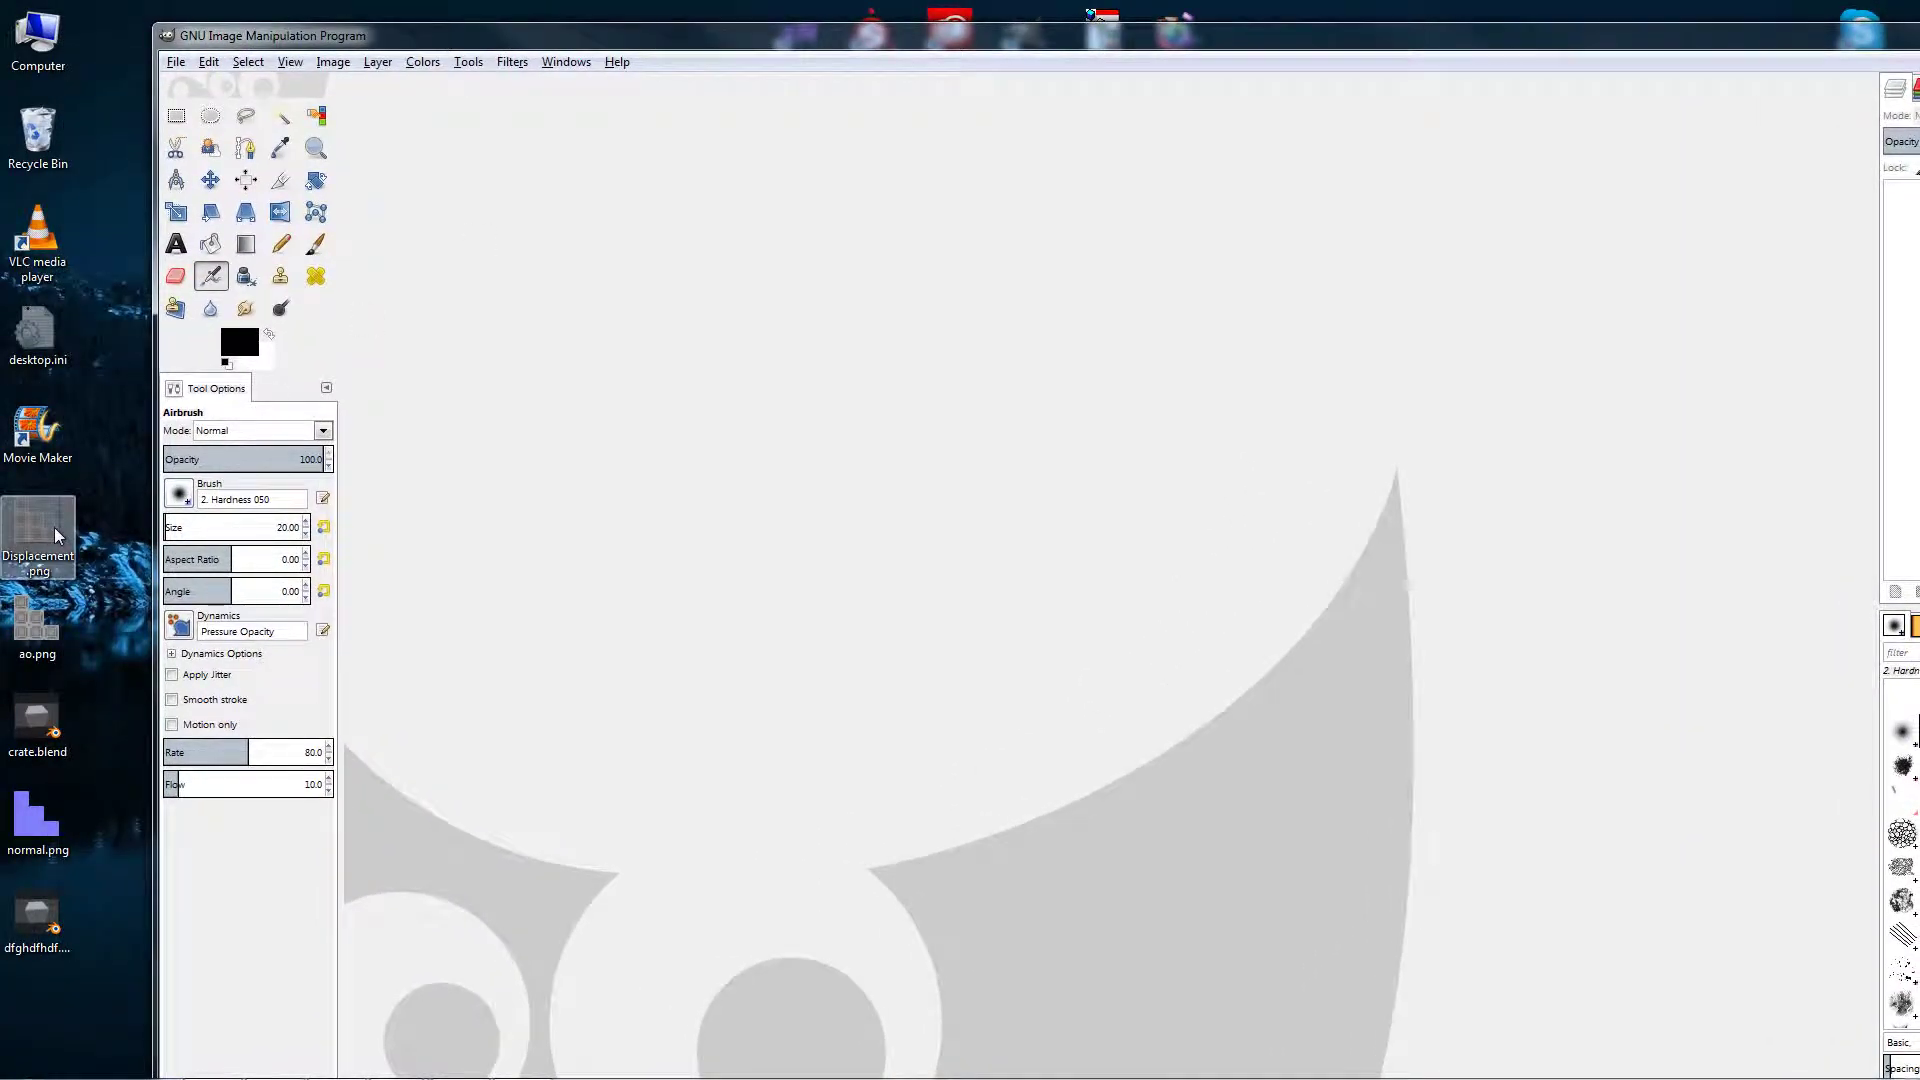
drag(26, 630, 904, 634)
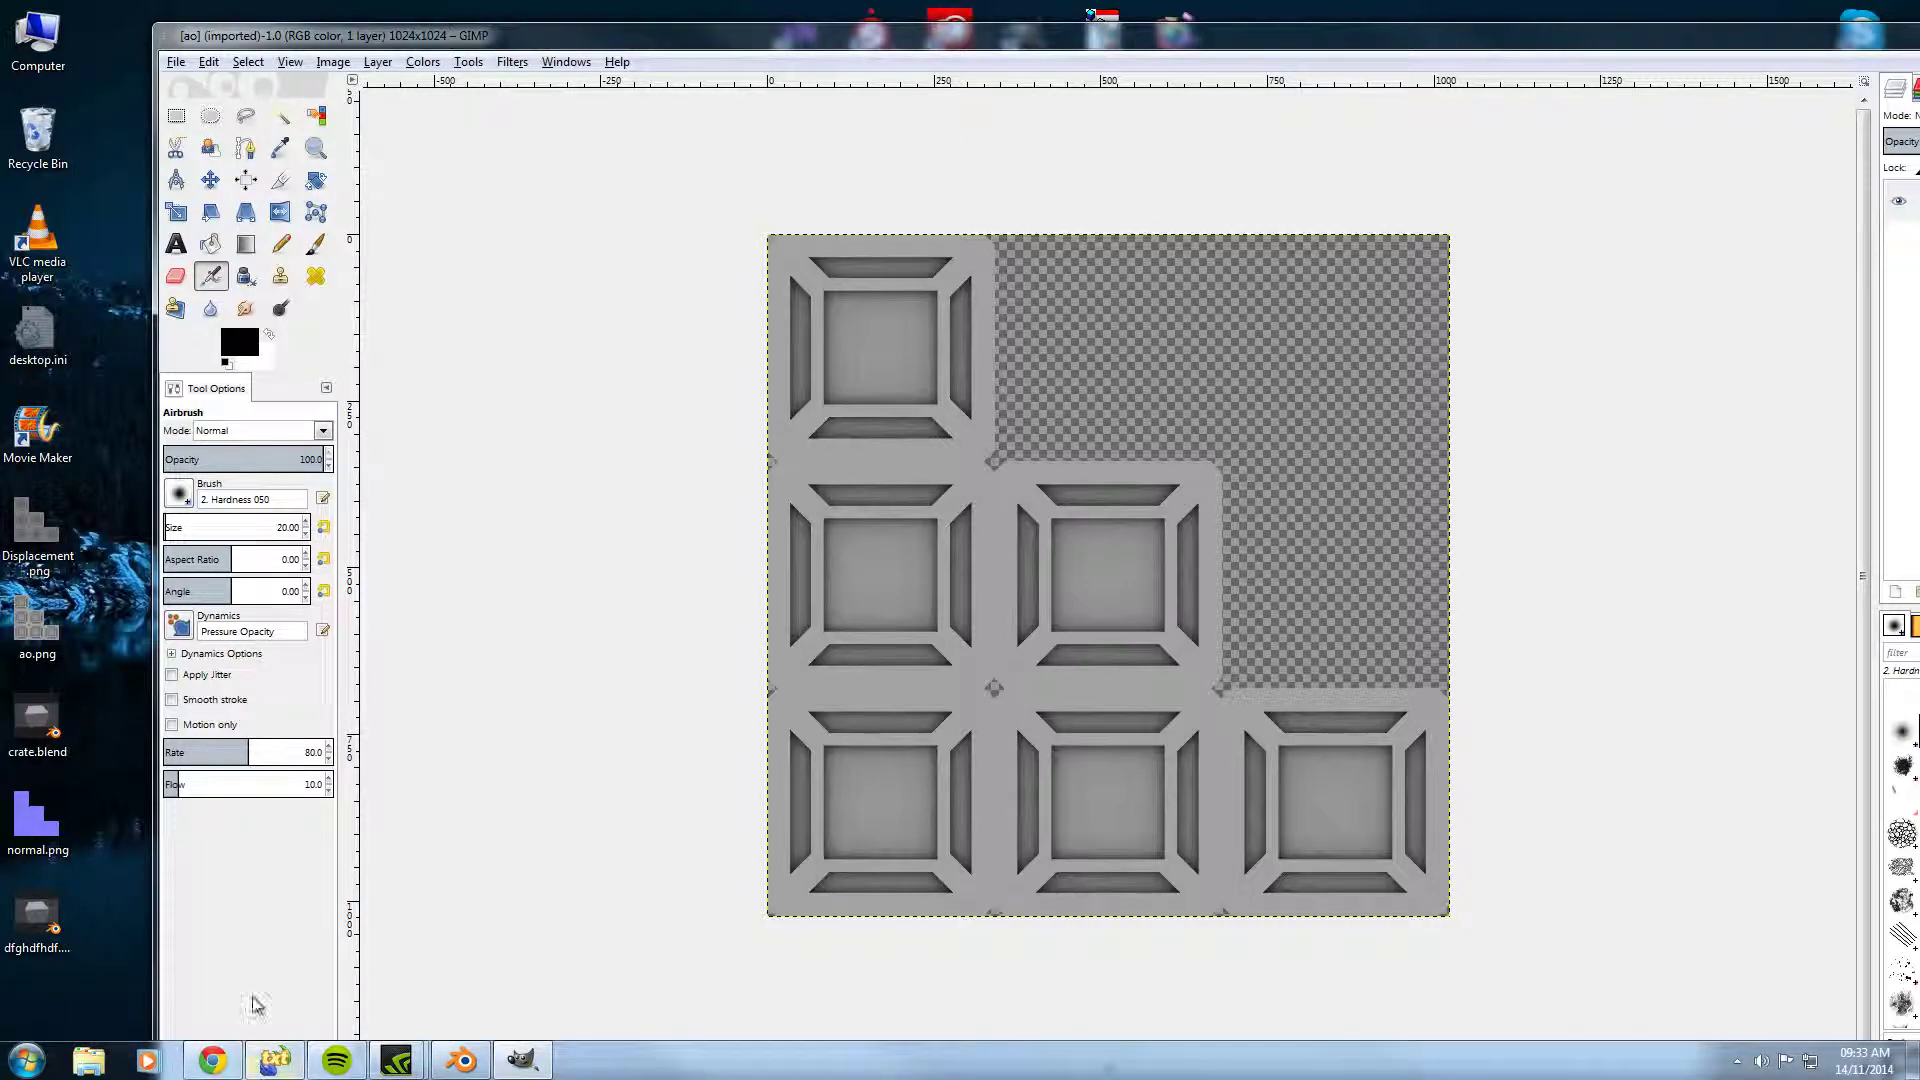
- Open Downloads in Explorer, select MetalBare0100_1_L.jpg and MetalScratches0027_L.jpg, and drag them onto ao
double_click(55, 35)
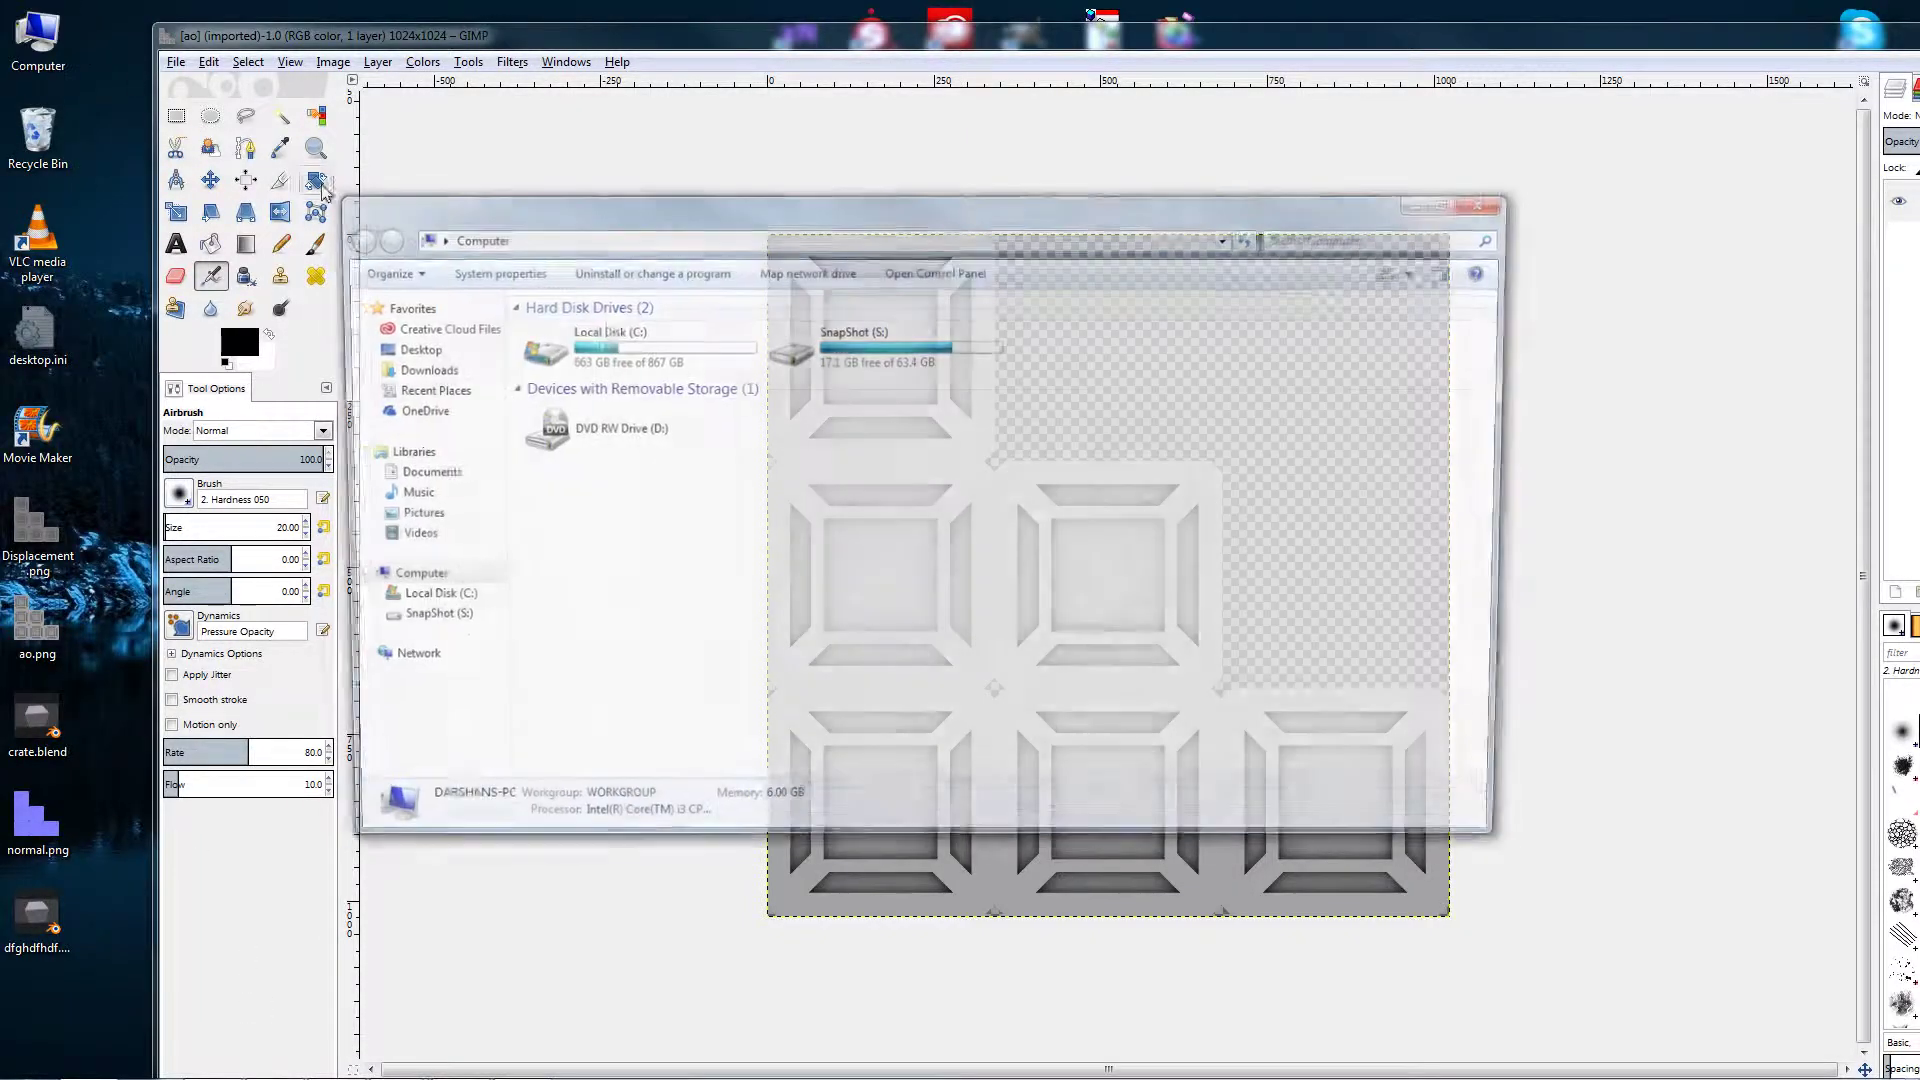
click(412, 368)
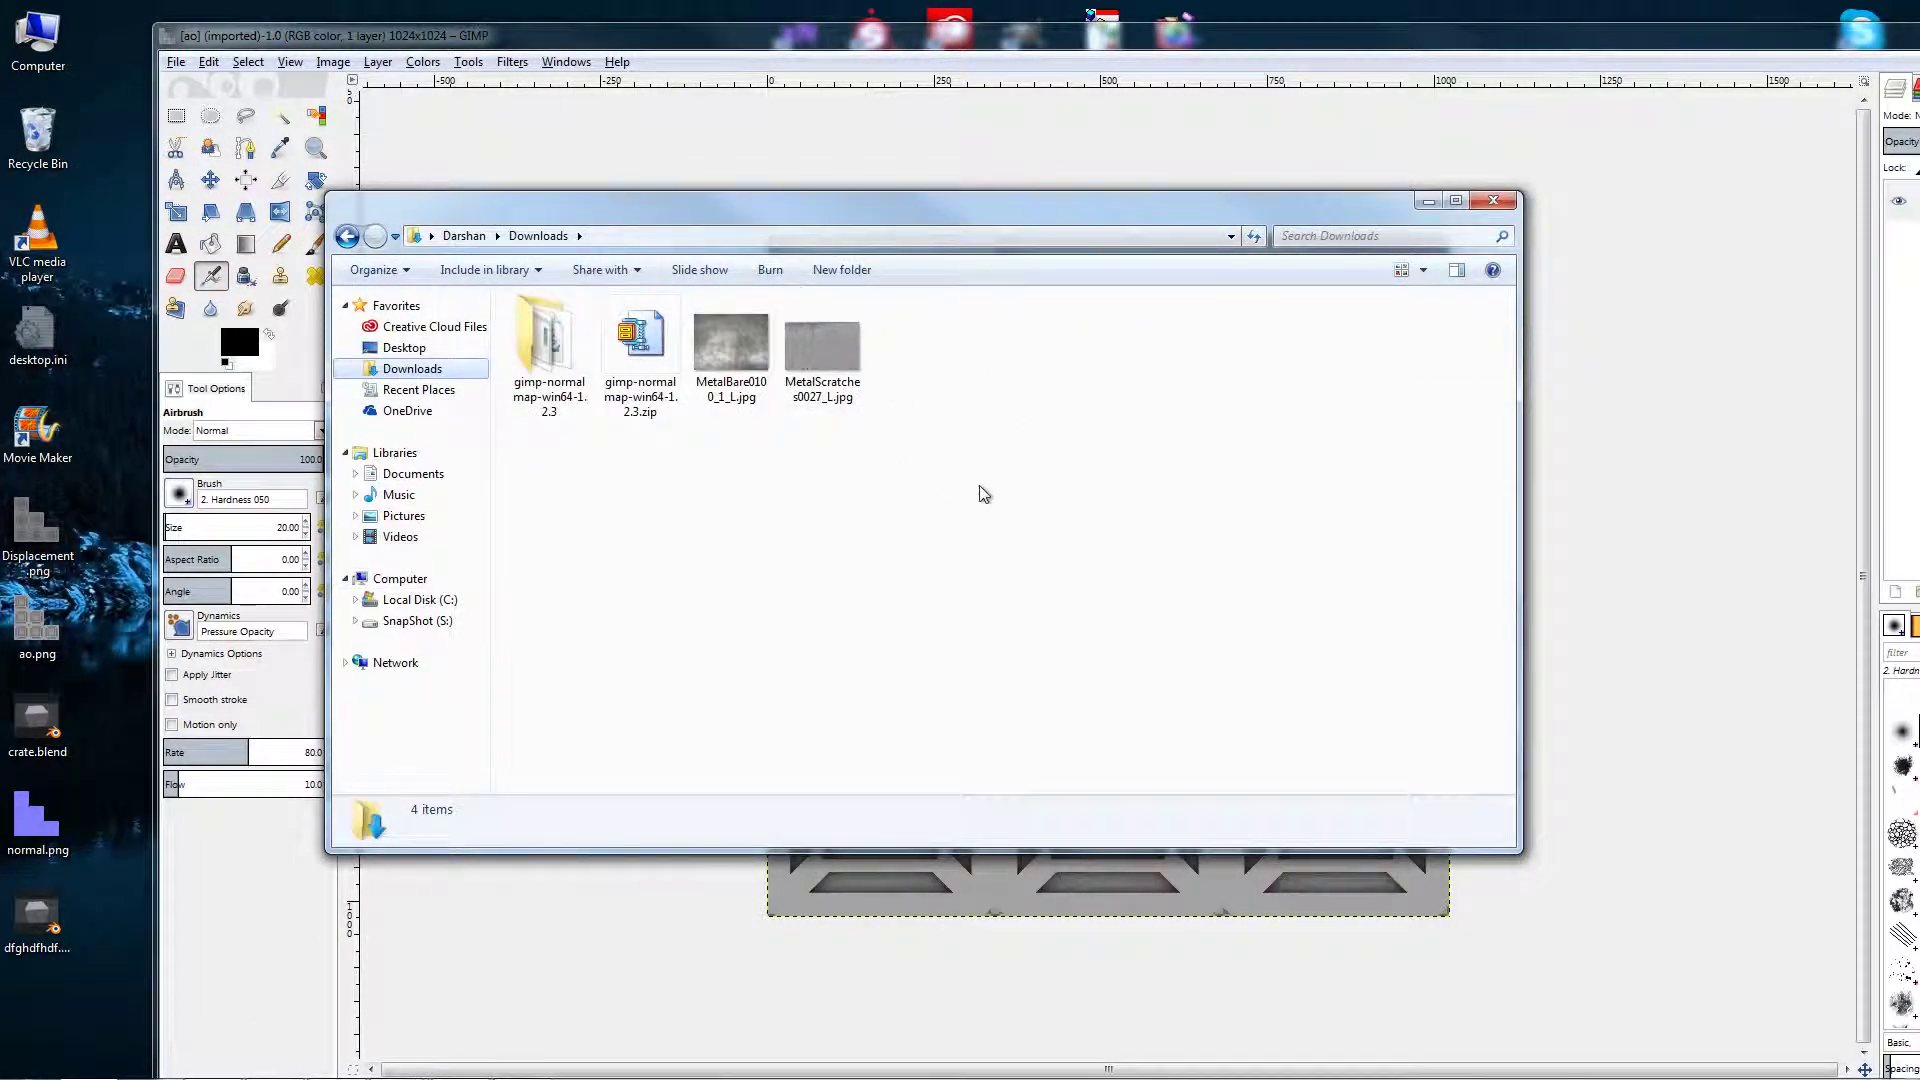
drag(1053, 526, 733, 357)
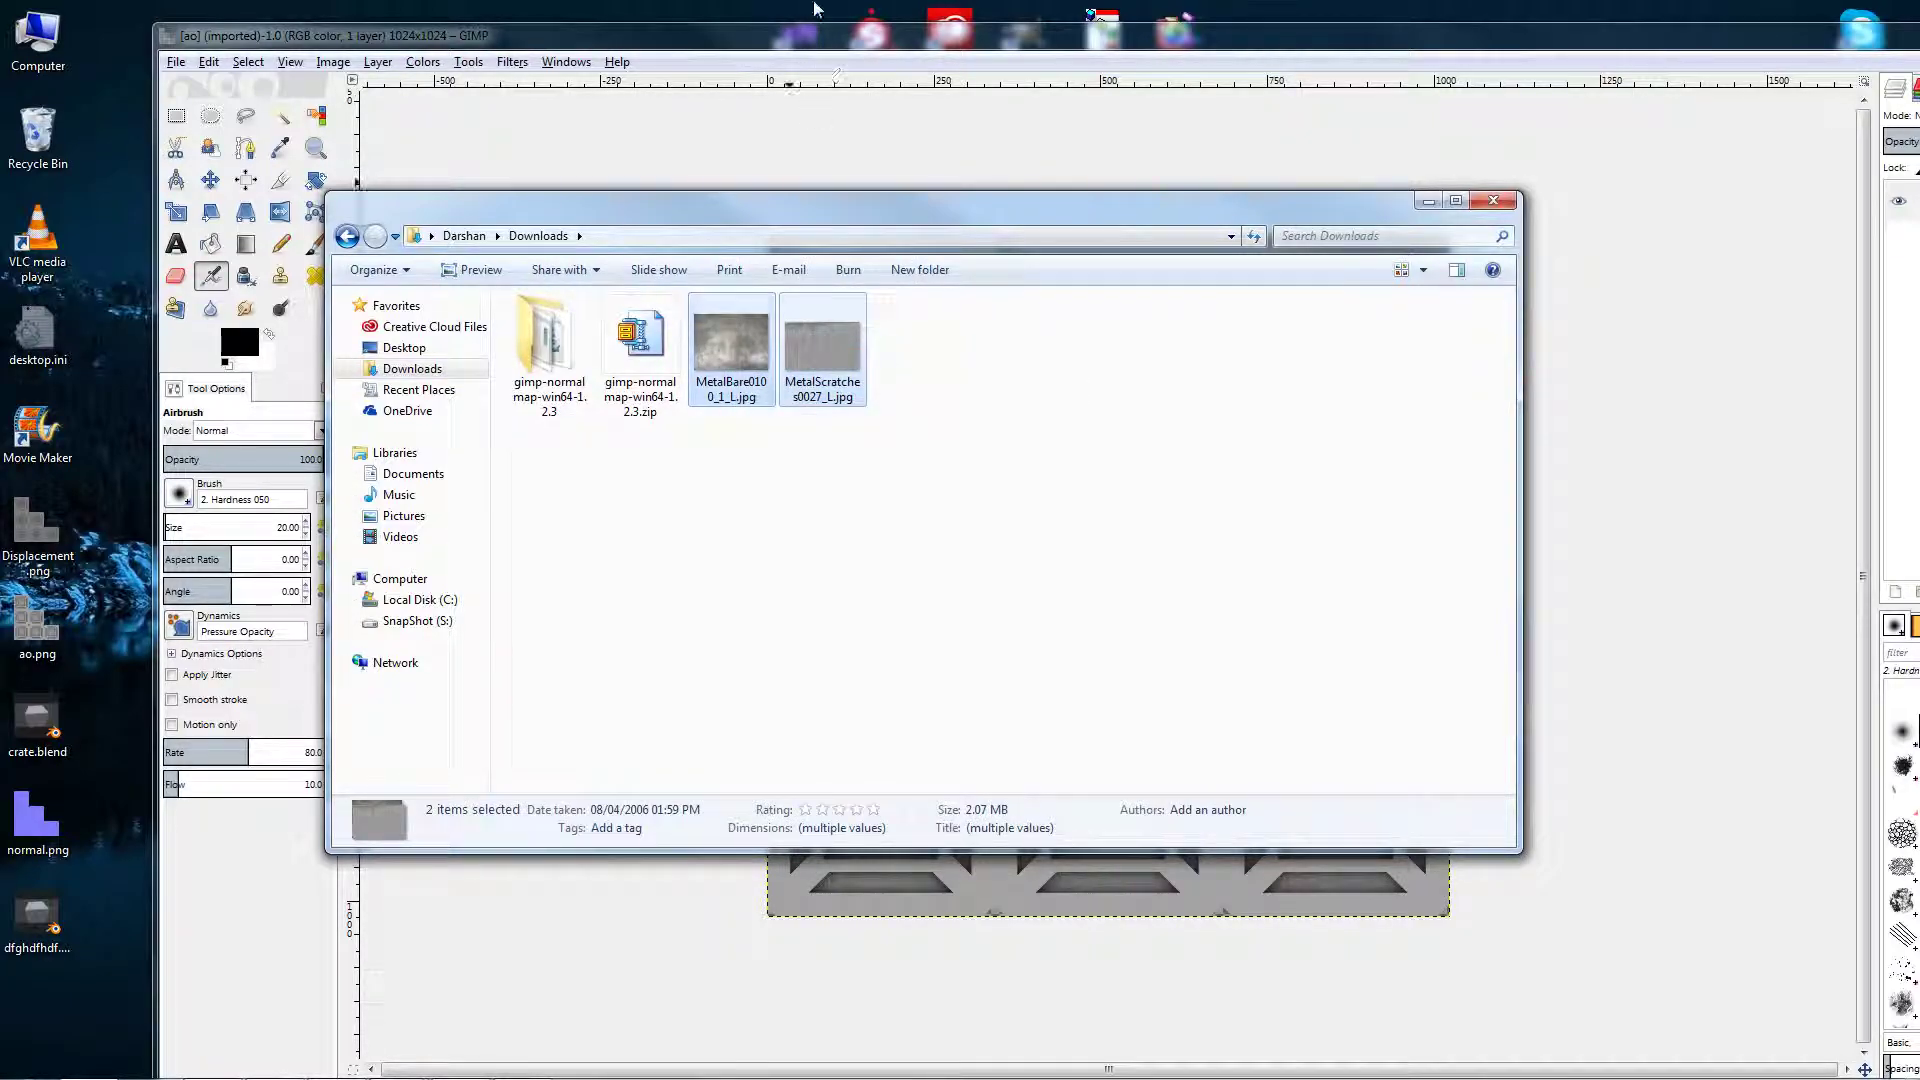
drag(800, 200, 840, 442)
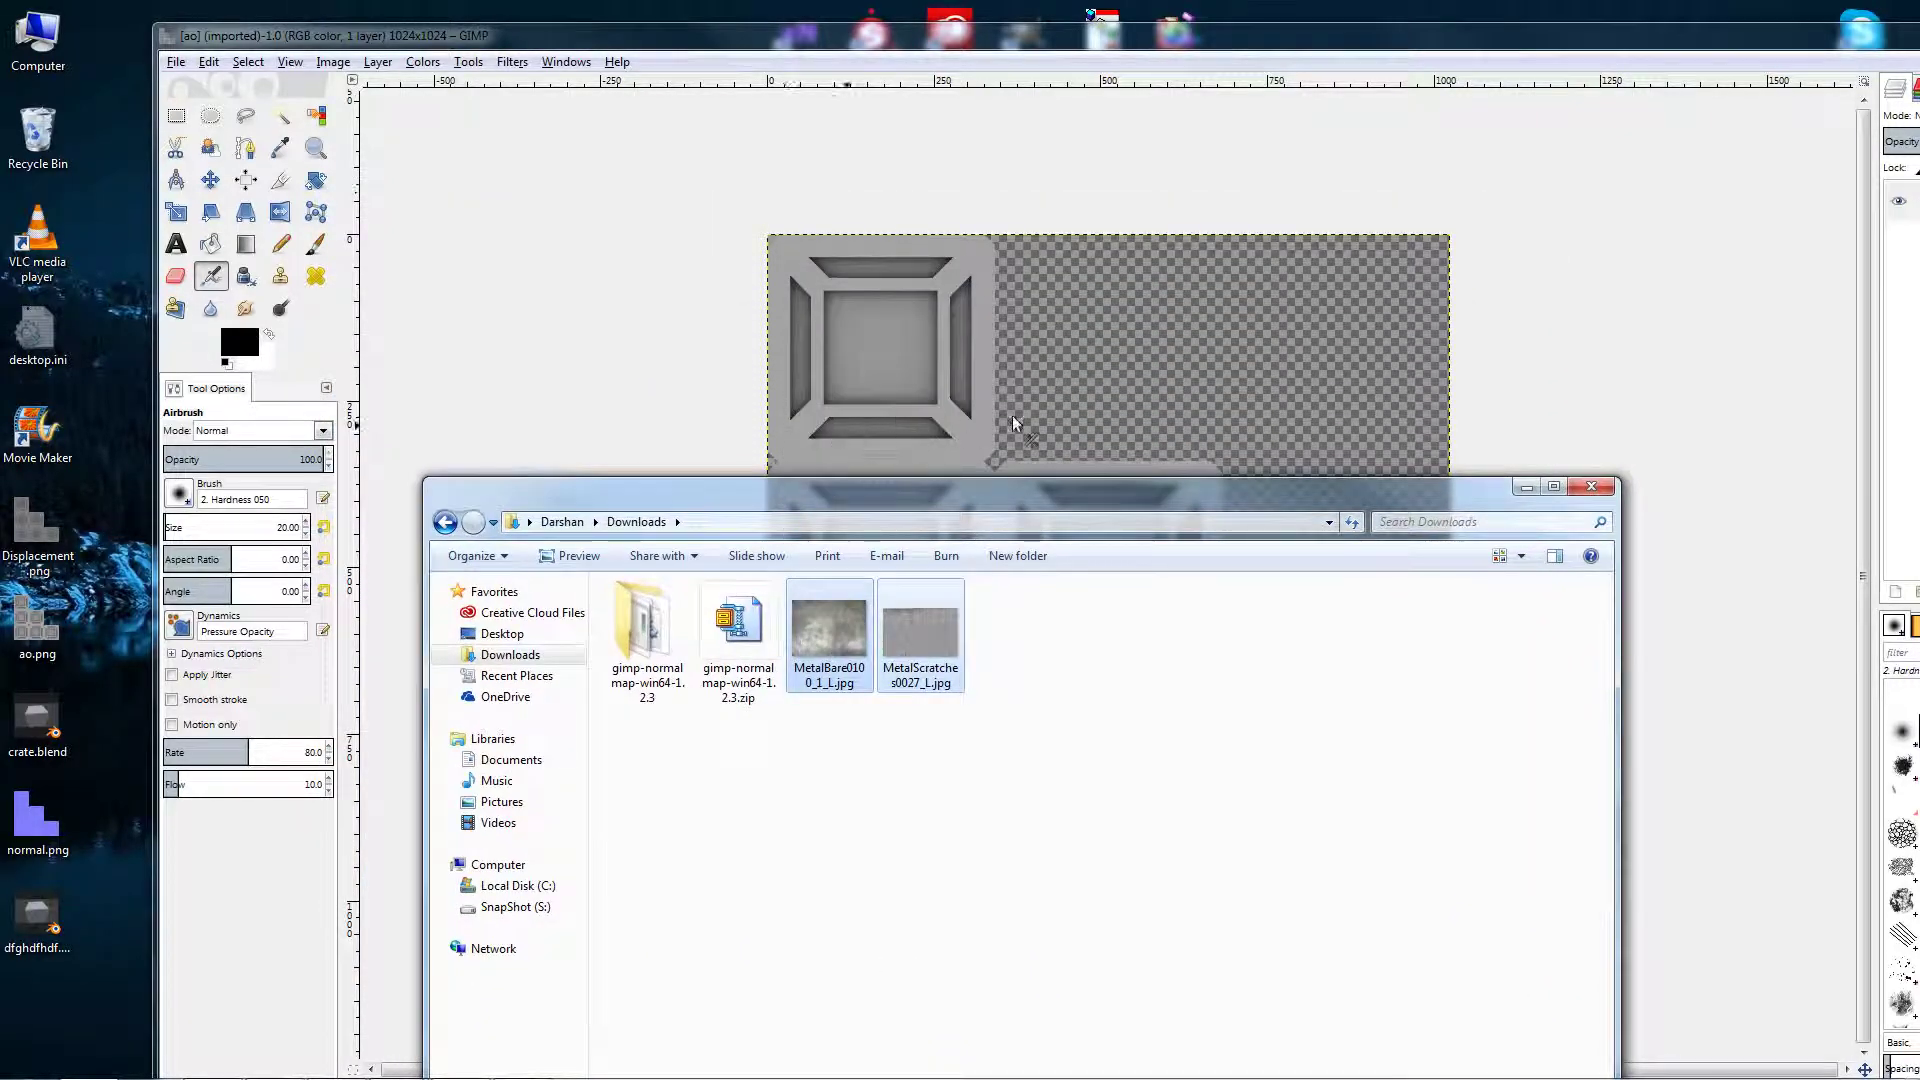
- Minimize Explorer, maximize the GIMP window, and zoom the ao canvas out to 50%
click(1524, 489)
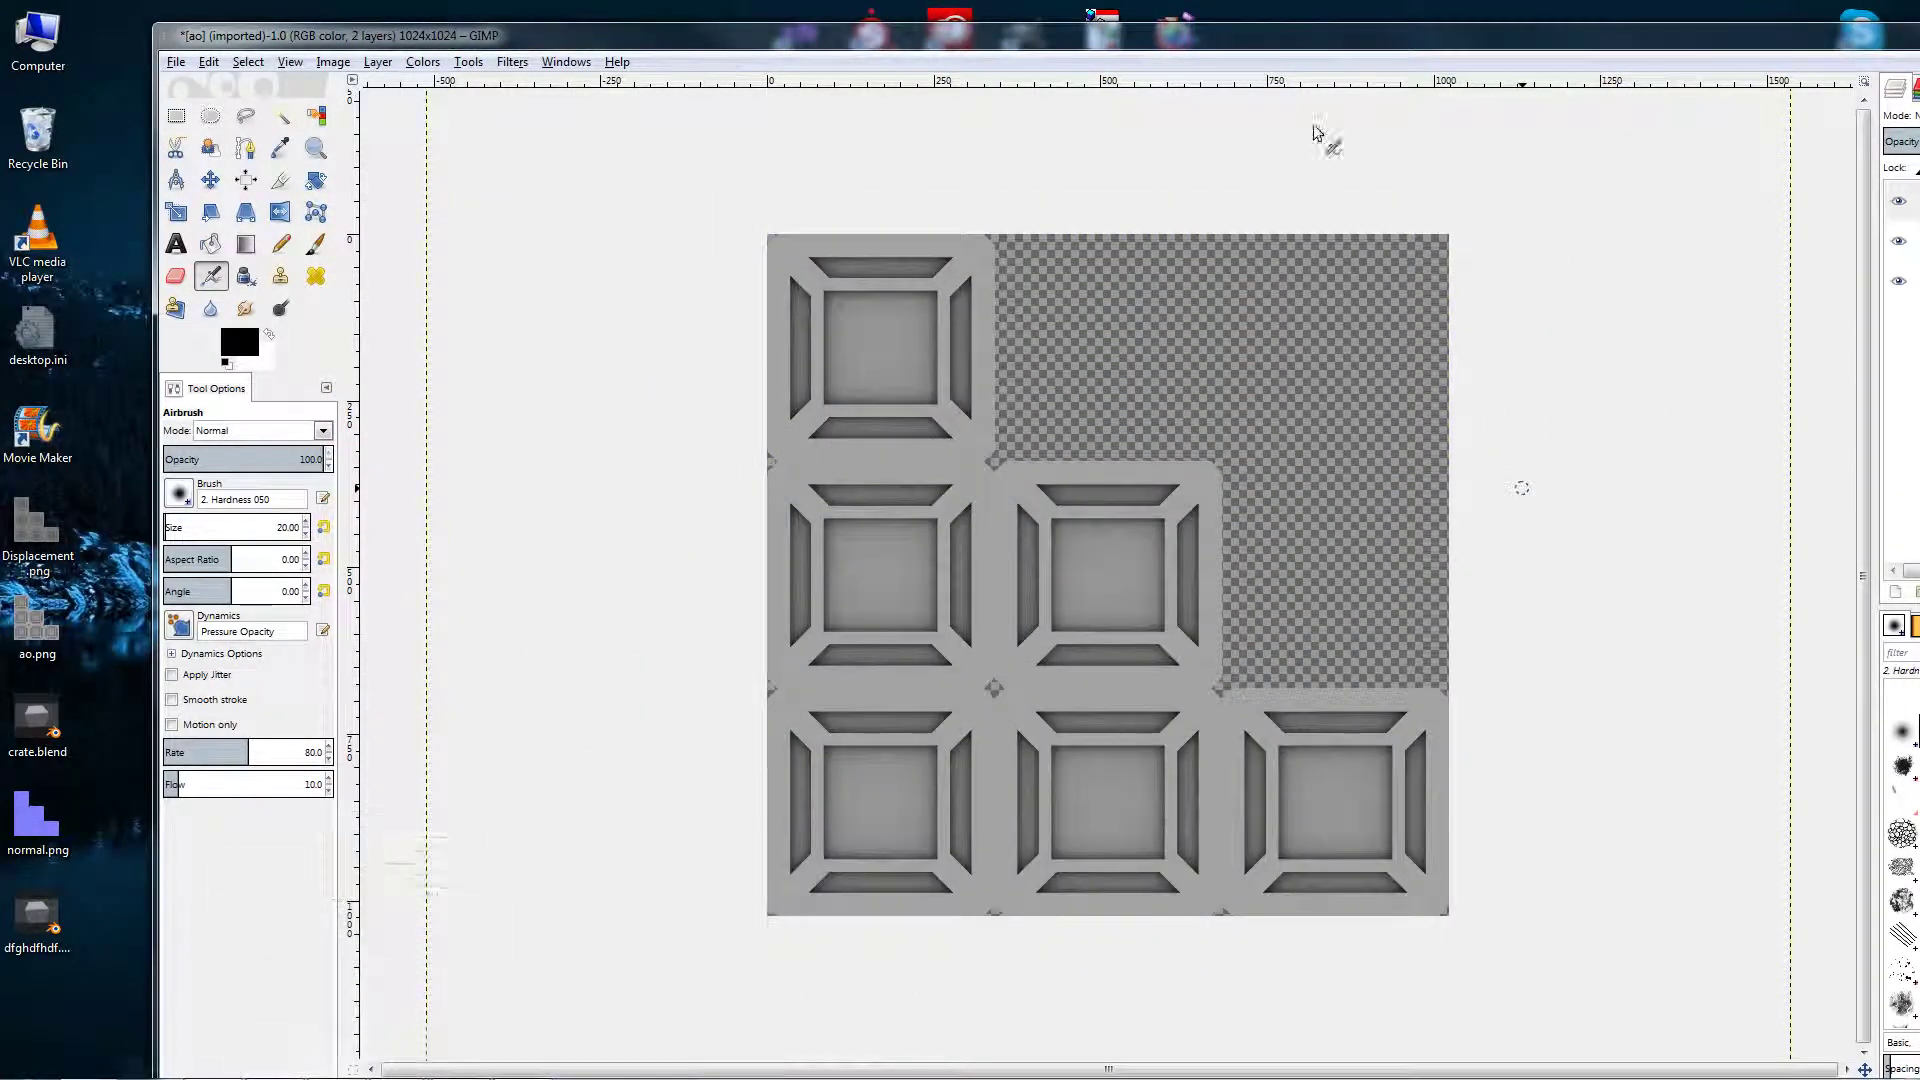
double_click(1236, 38)
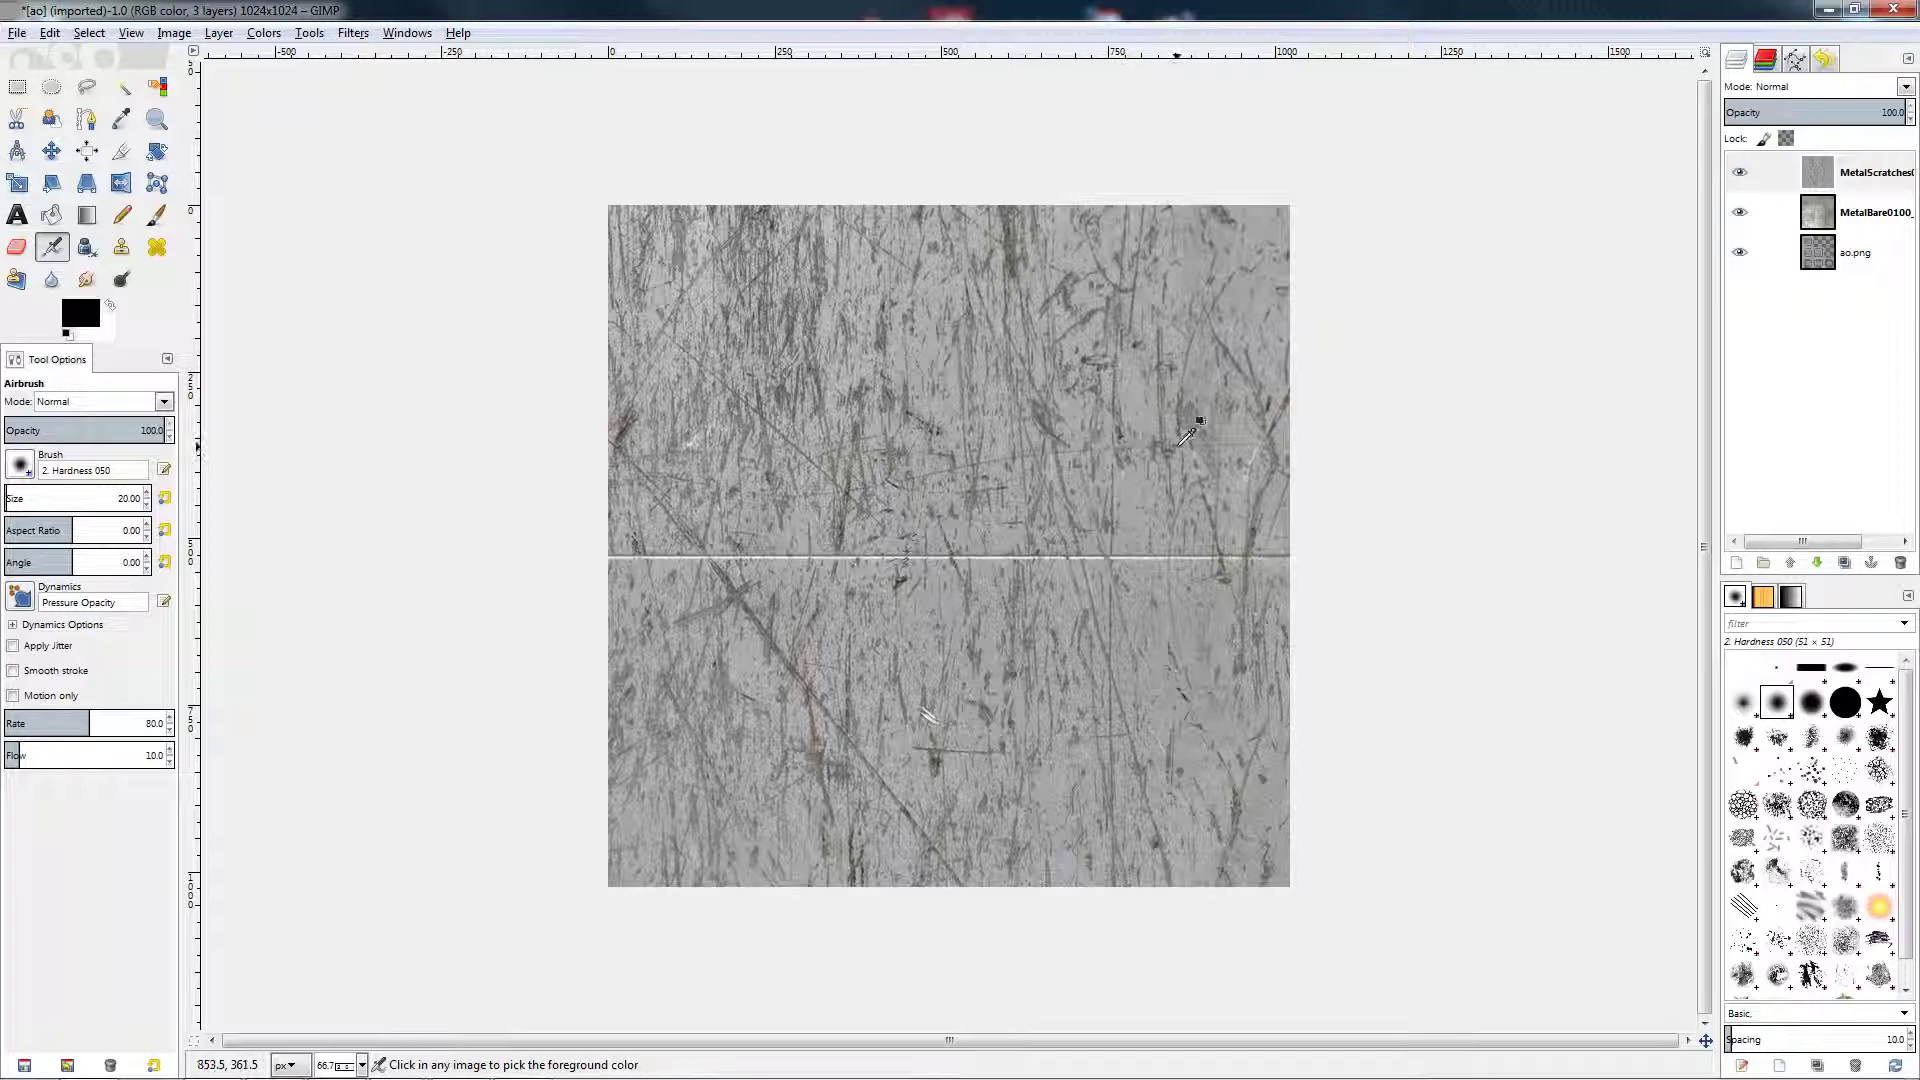
scroll(1187, 436, down, 1)
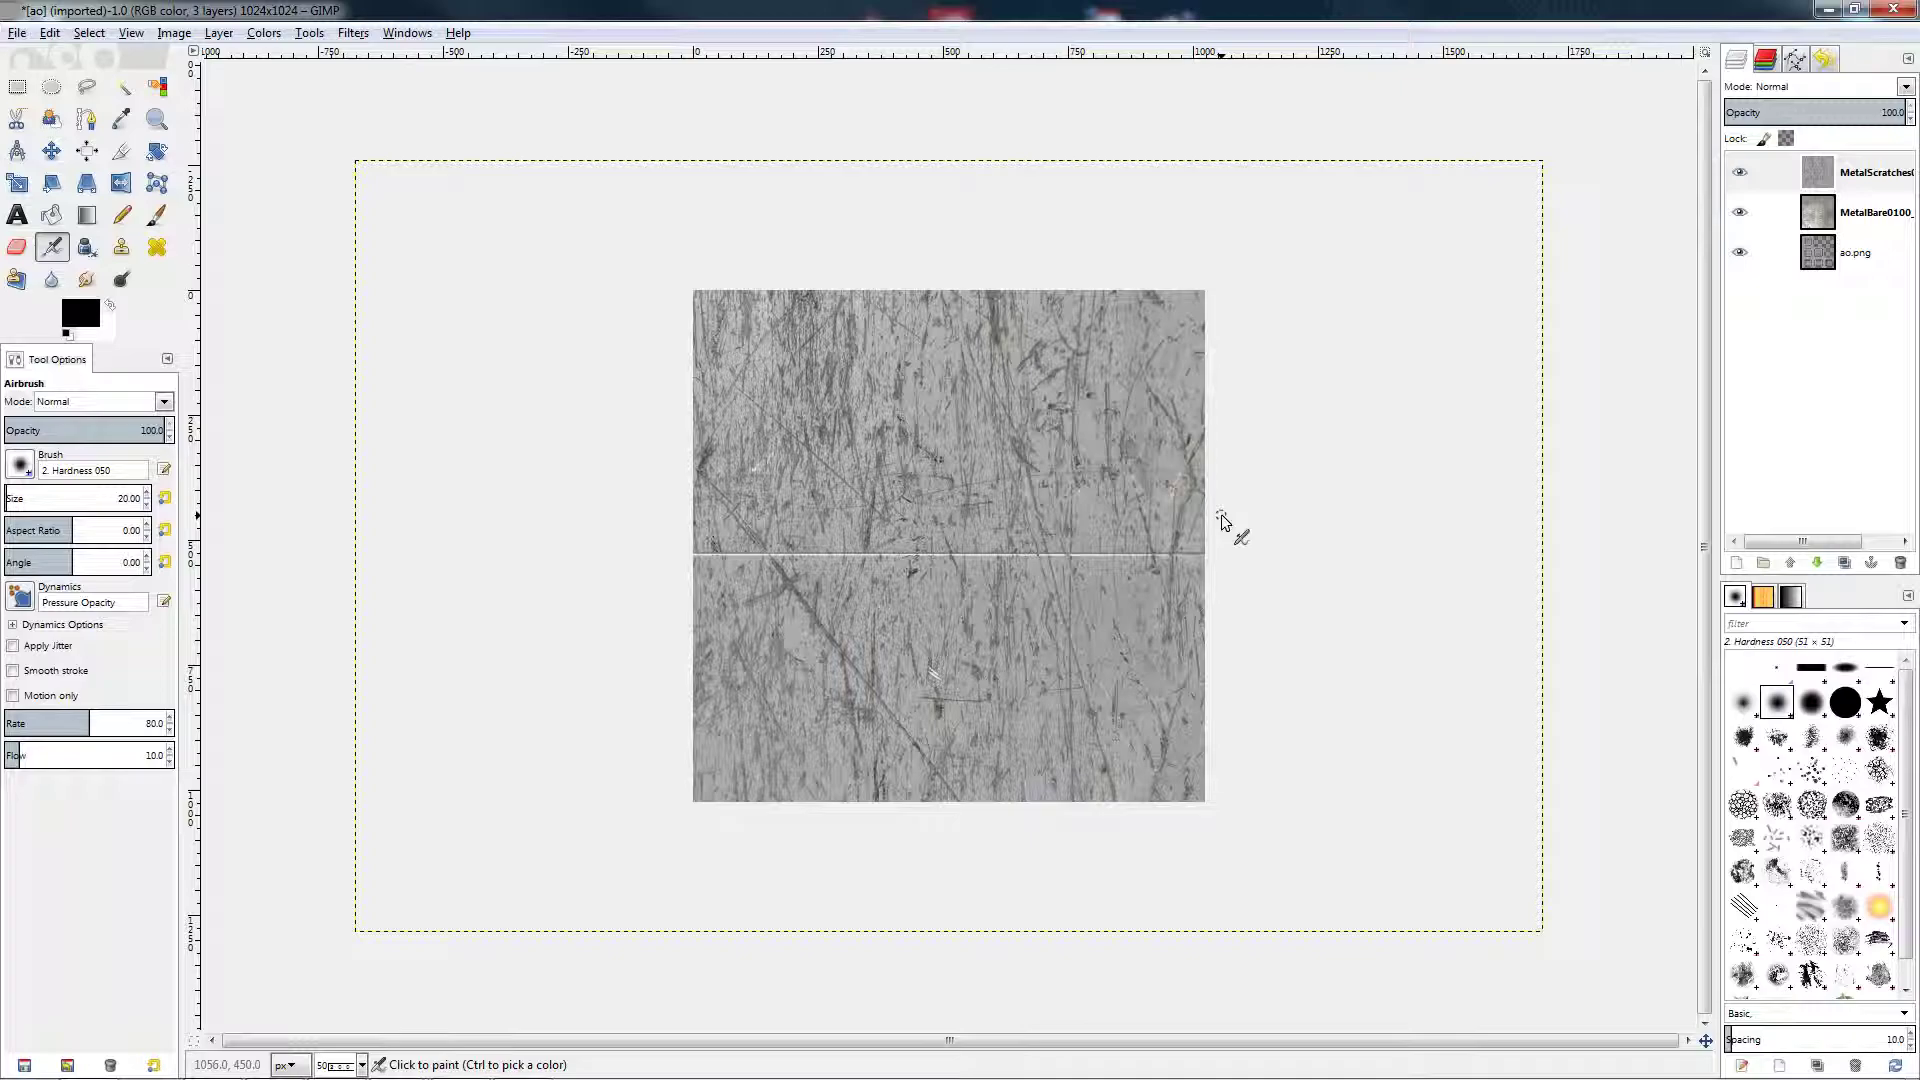
- Hide the MetalScratches layer and make MetalBare0100 the visible, active layer
click(1760, 176)
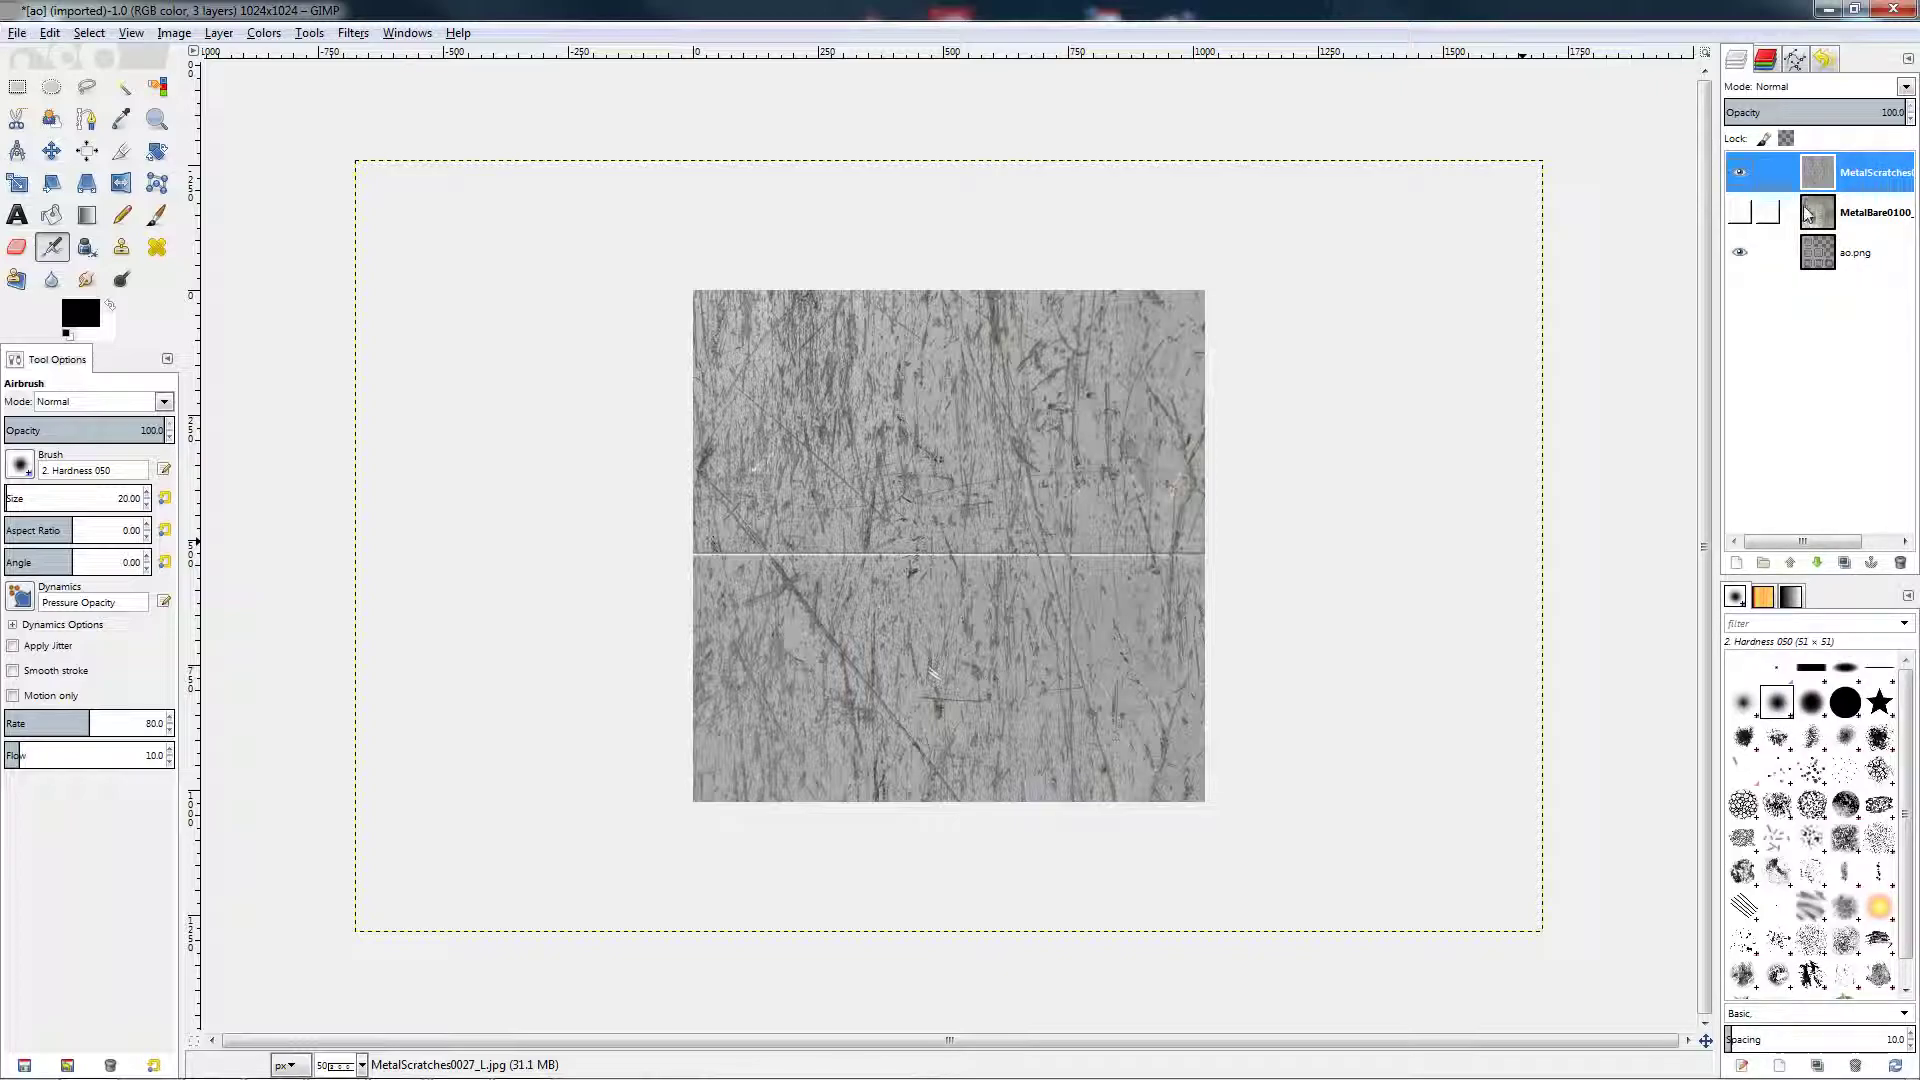
click(1740, 172)
click(1740, 212)
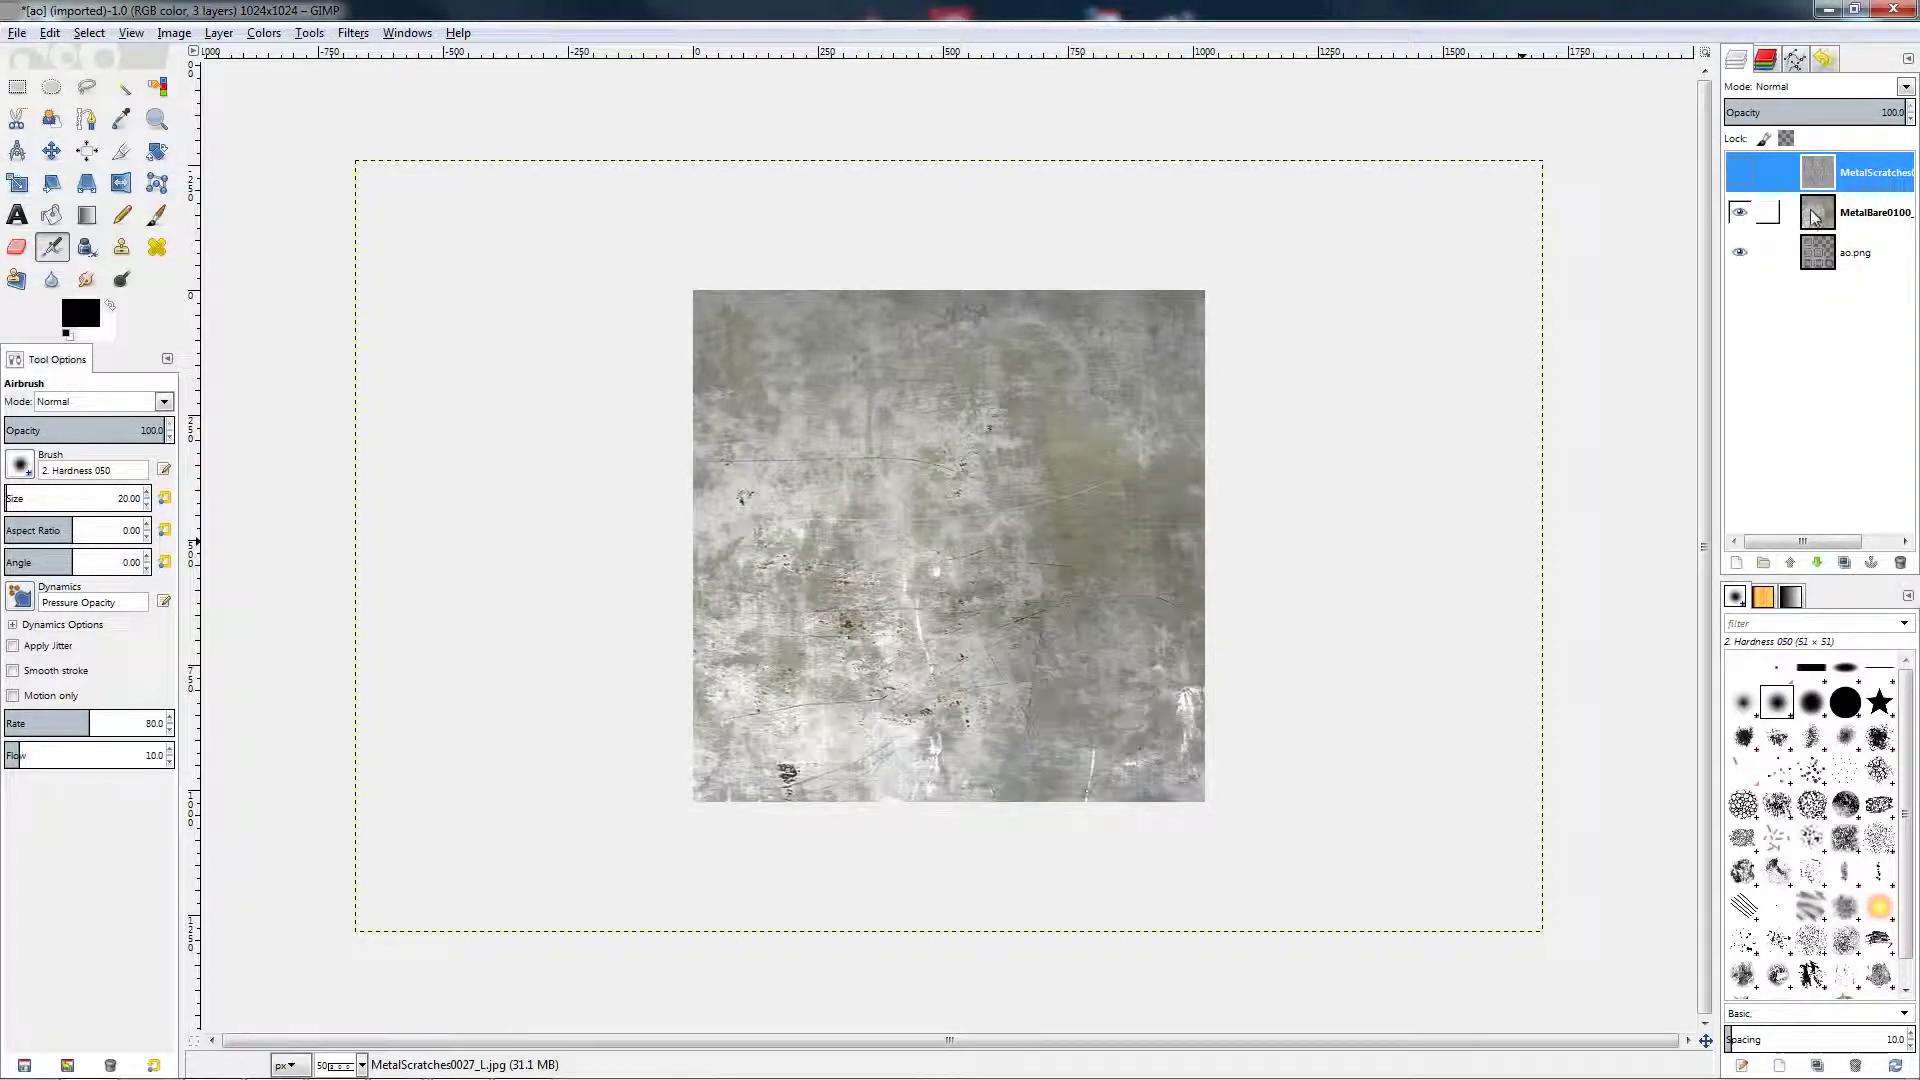
click(1818, 212)
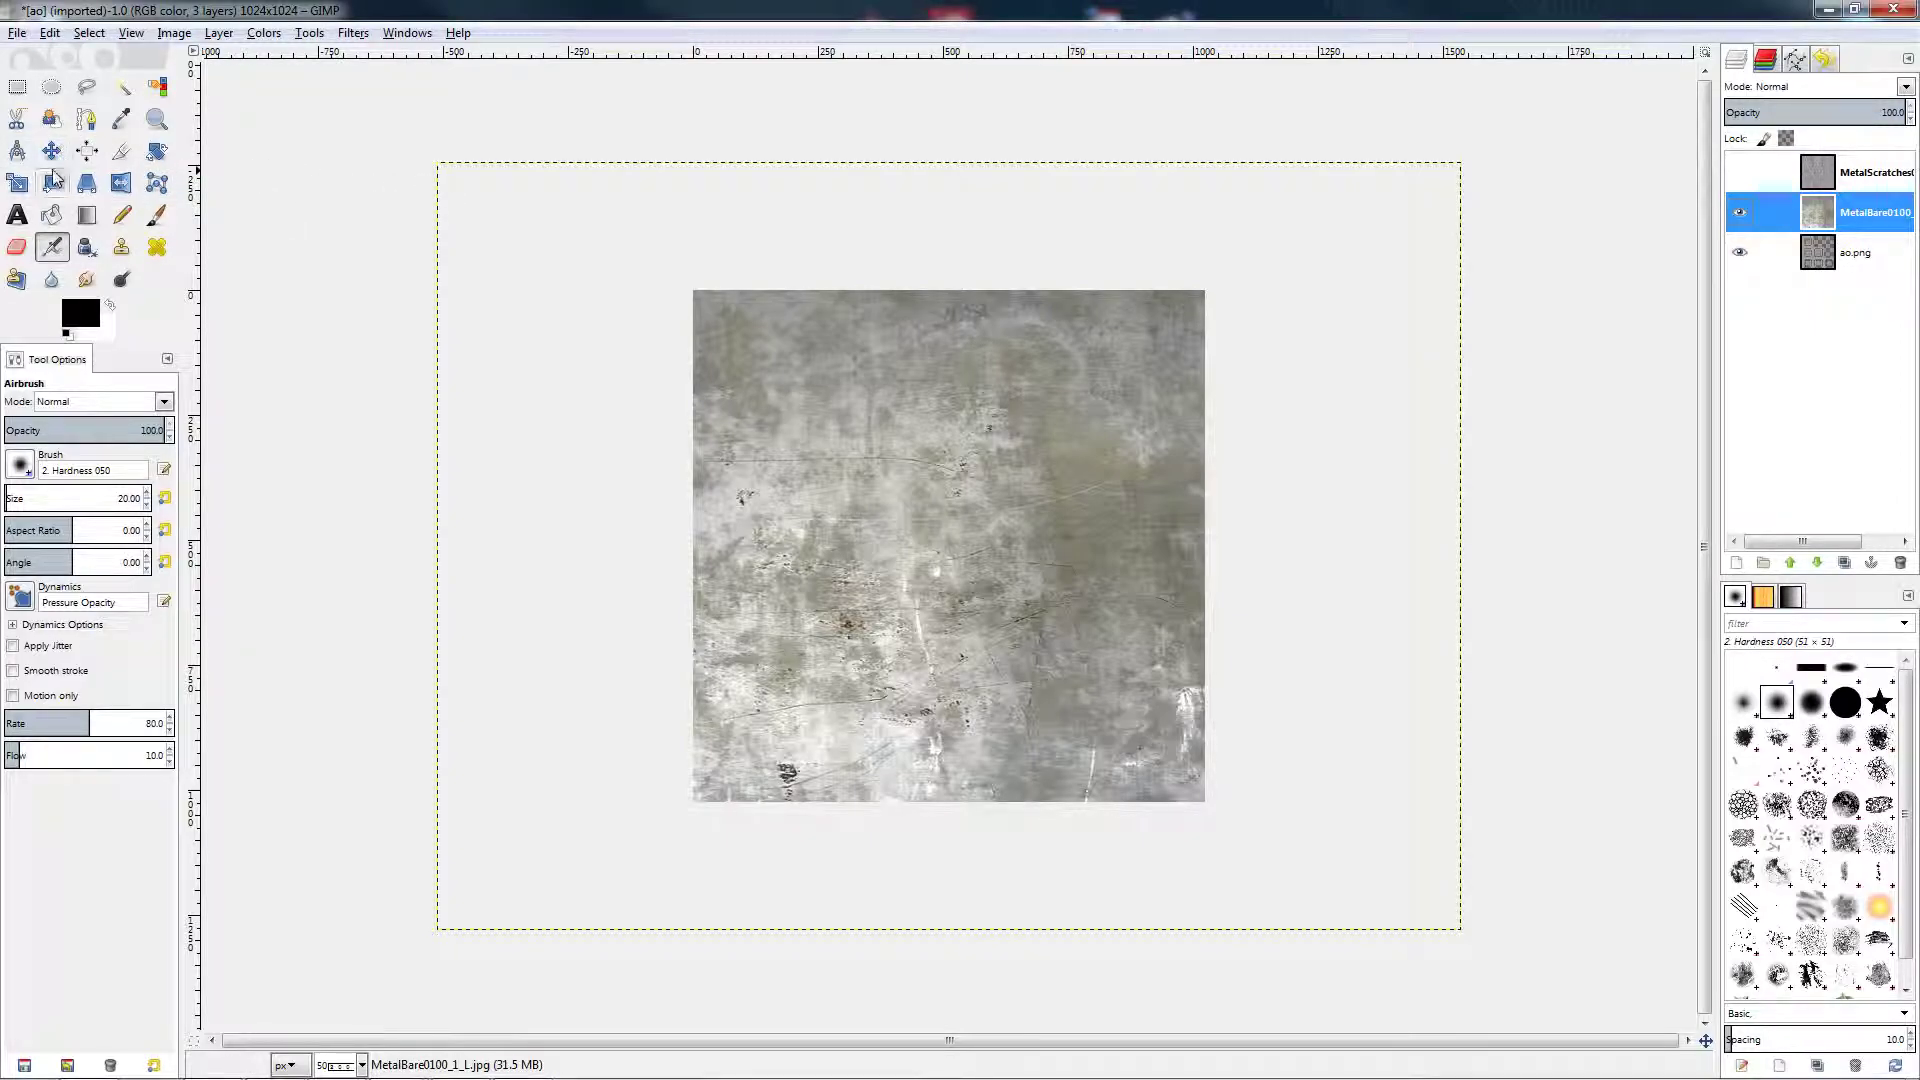
- Scale the bare-metal layer proportionally, with the chain linked, to 1440 × 1080 pixels
click(18, 183)
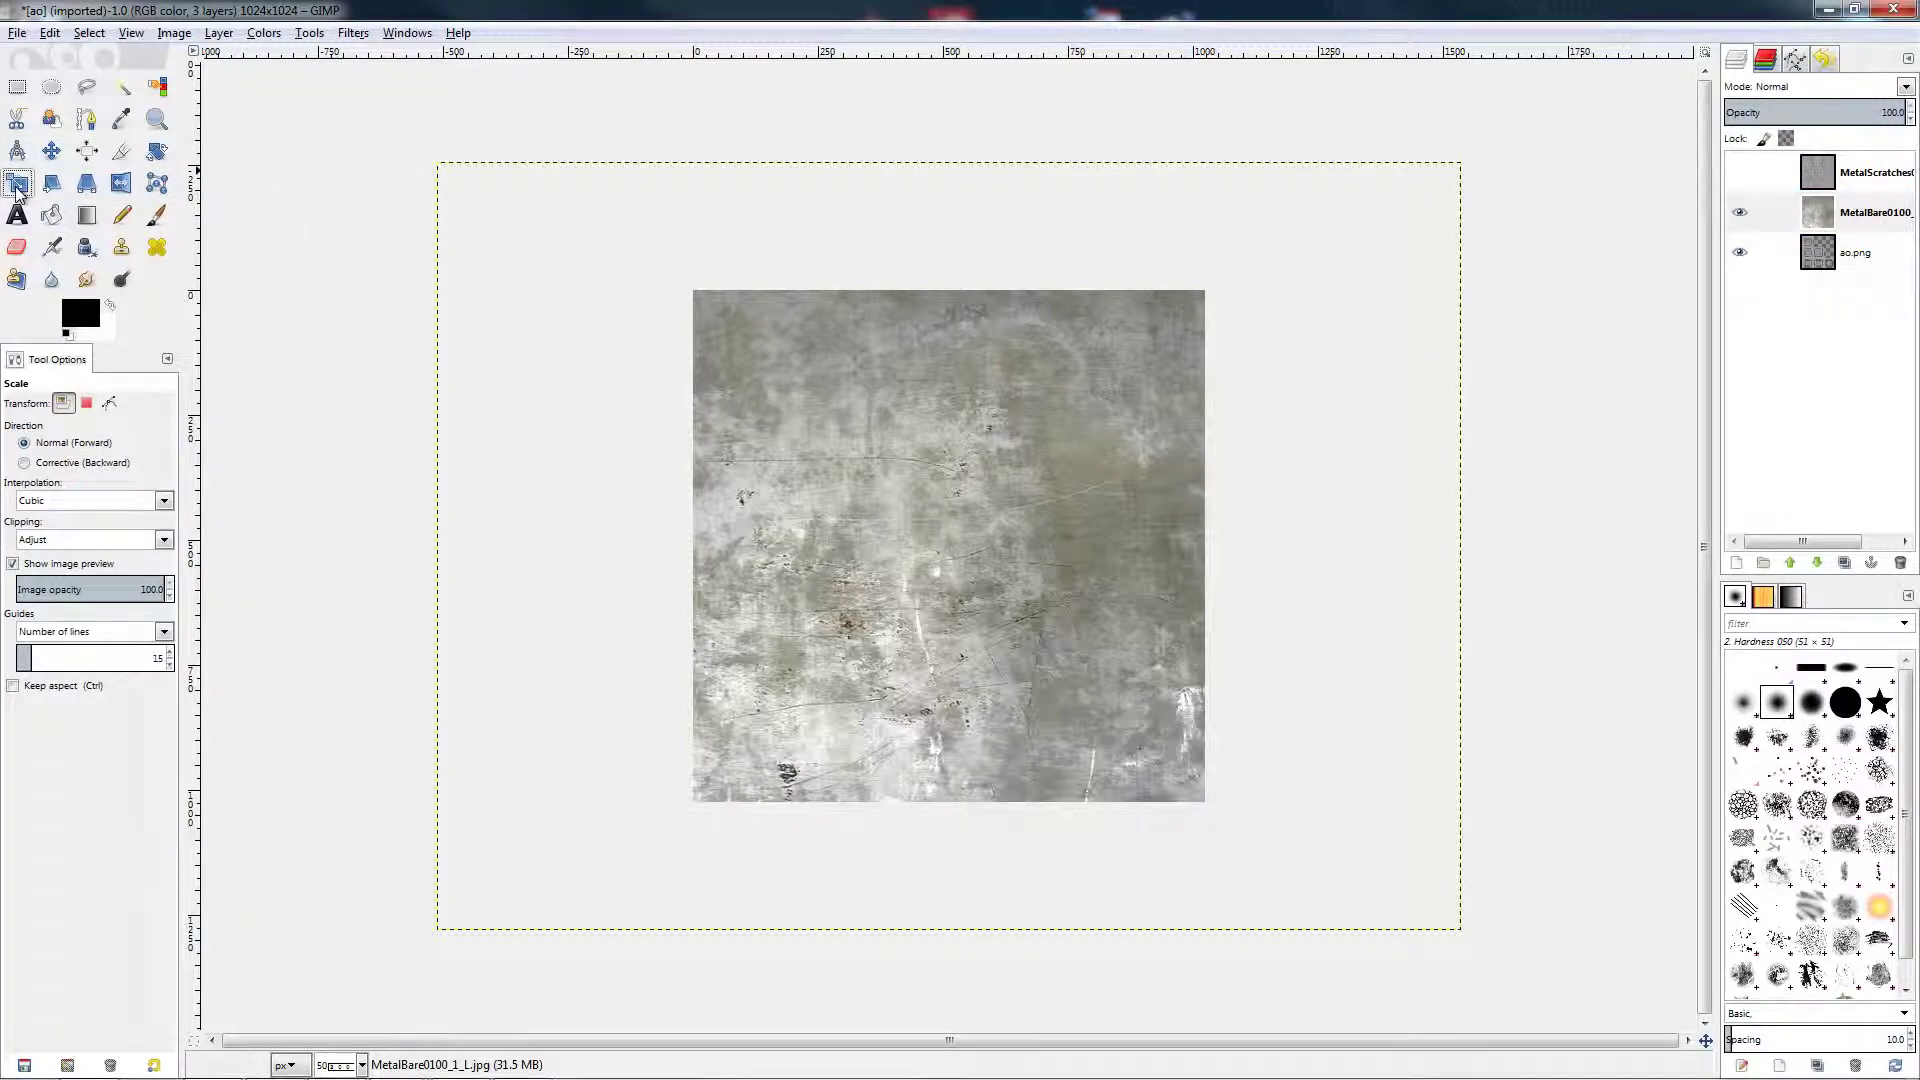
click(851, 383)
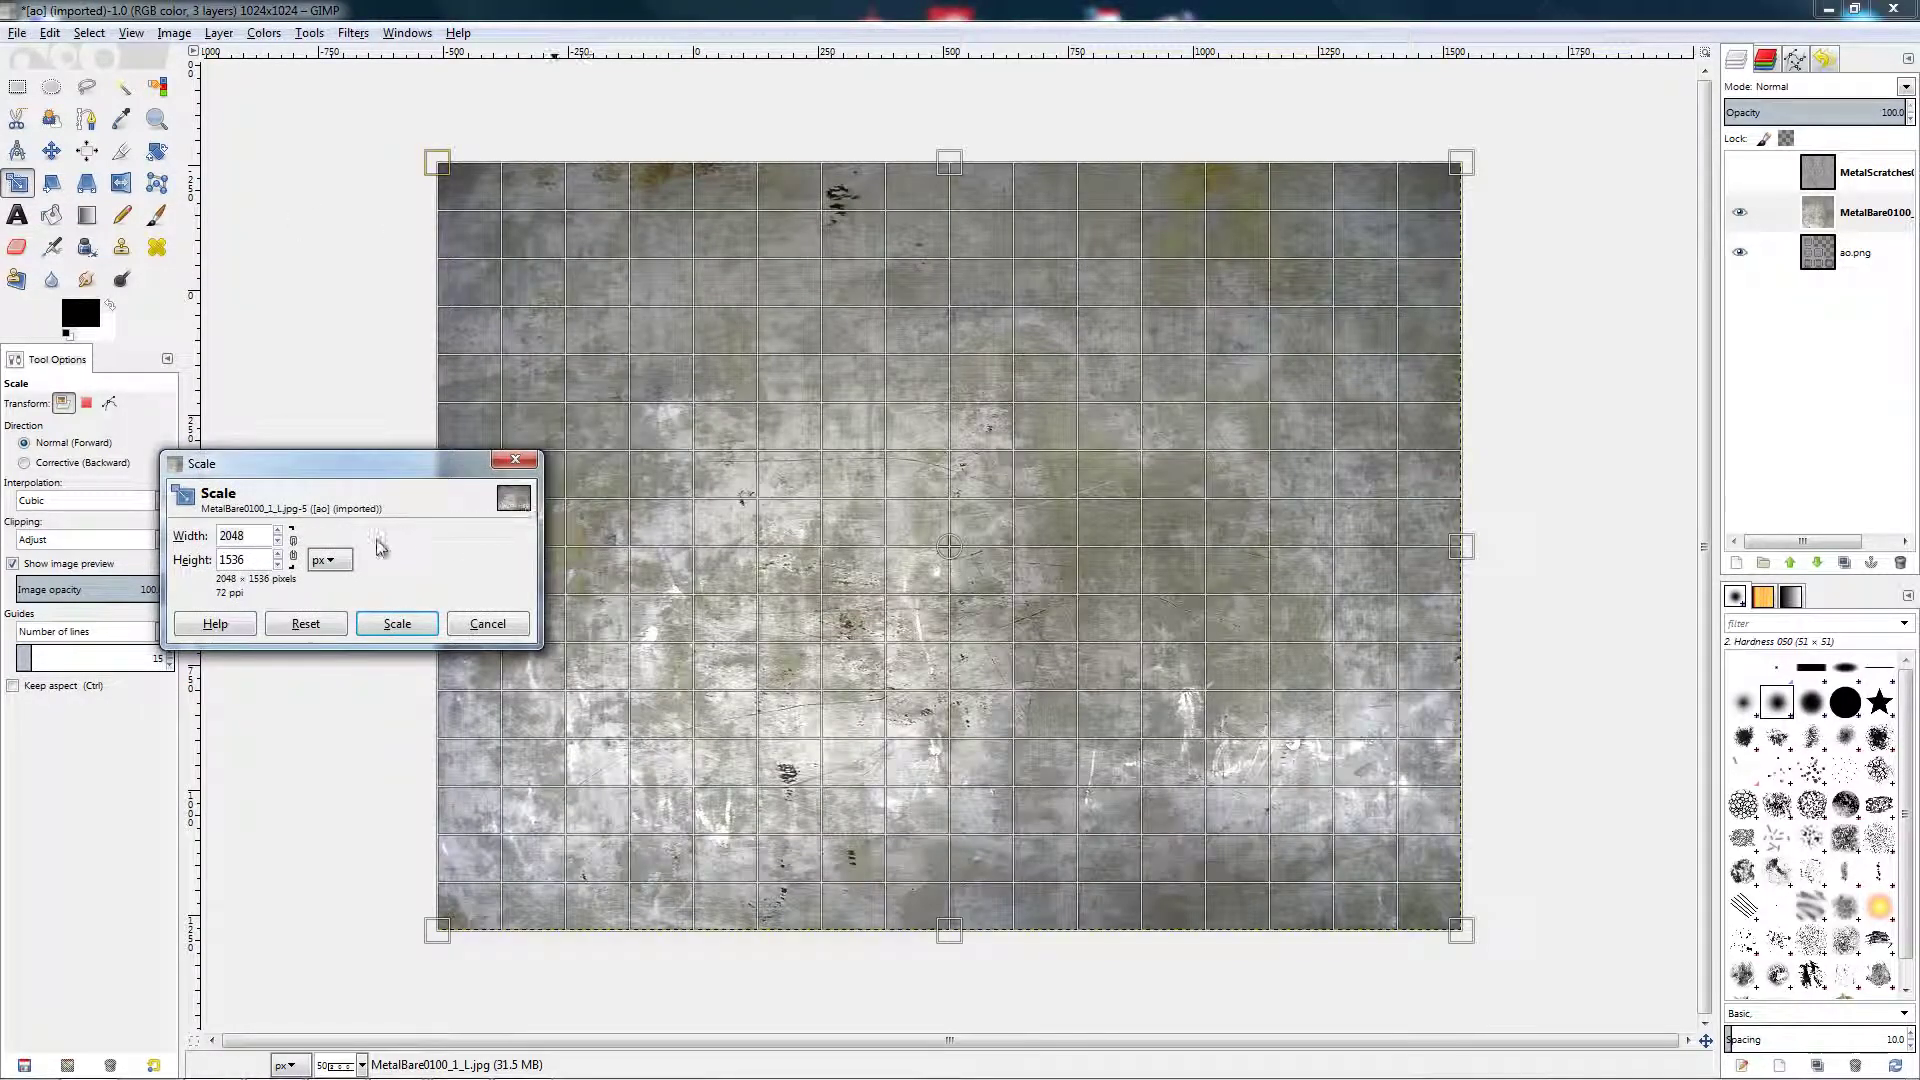
click(294, 548)
click(298, 560)
drag(438, 164, 487, 208)
drag(648, 345, 748, 305)
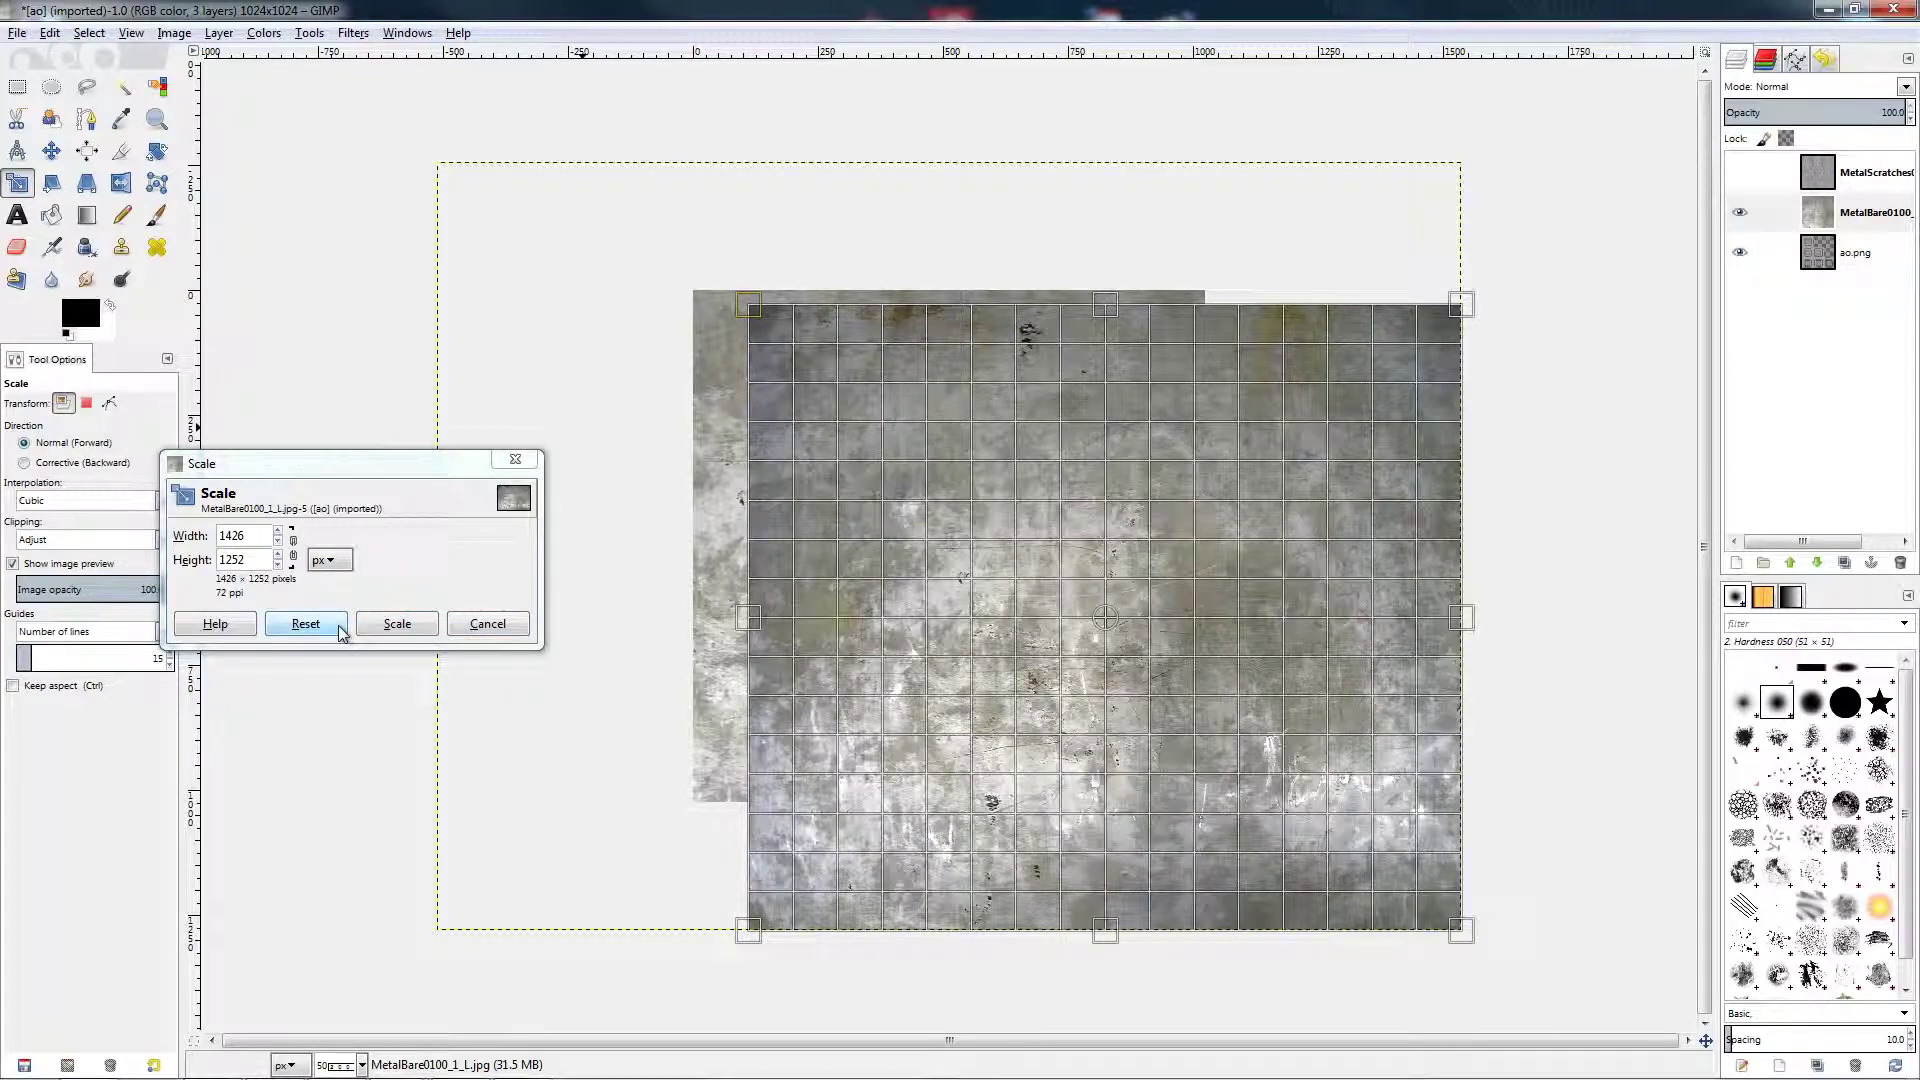
click(305, 624)
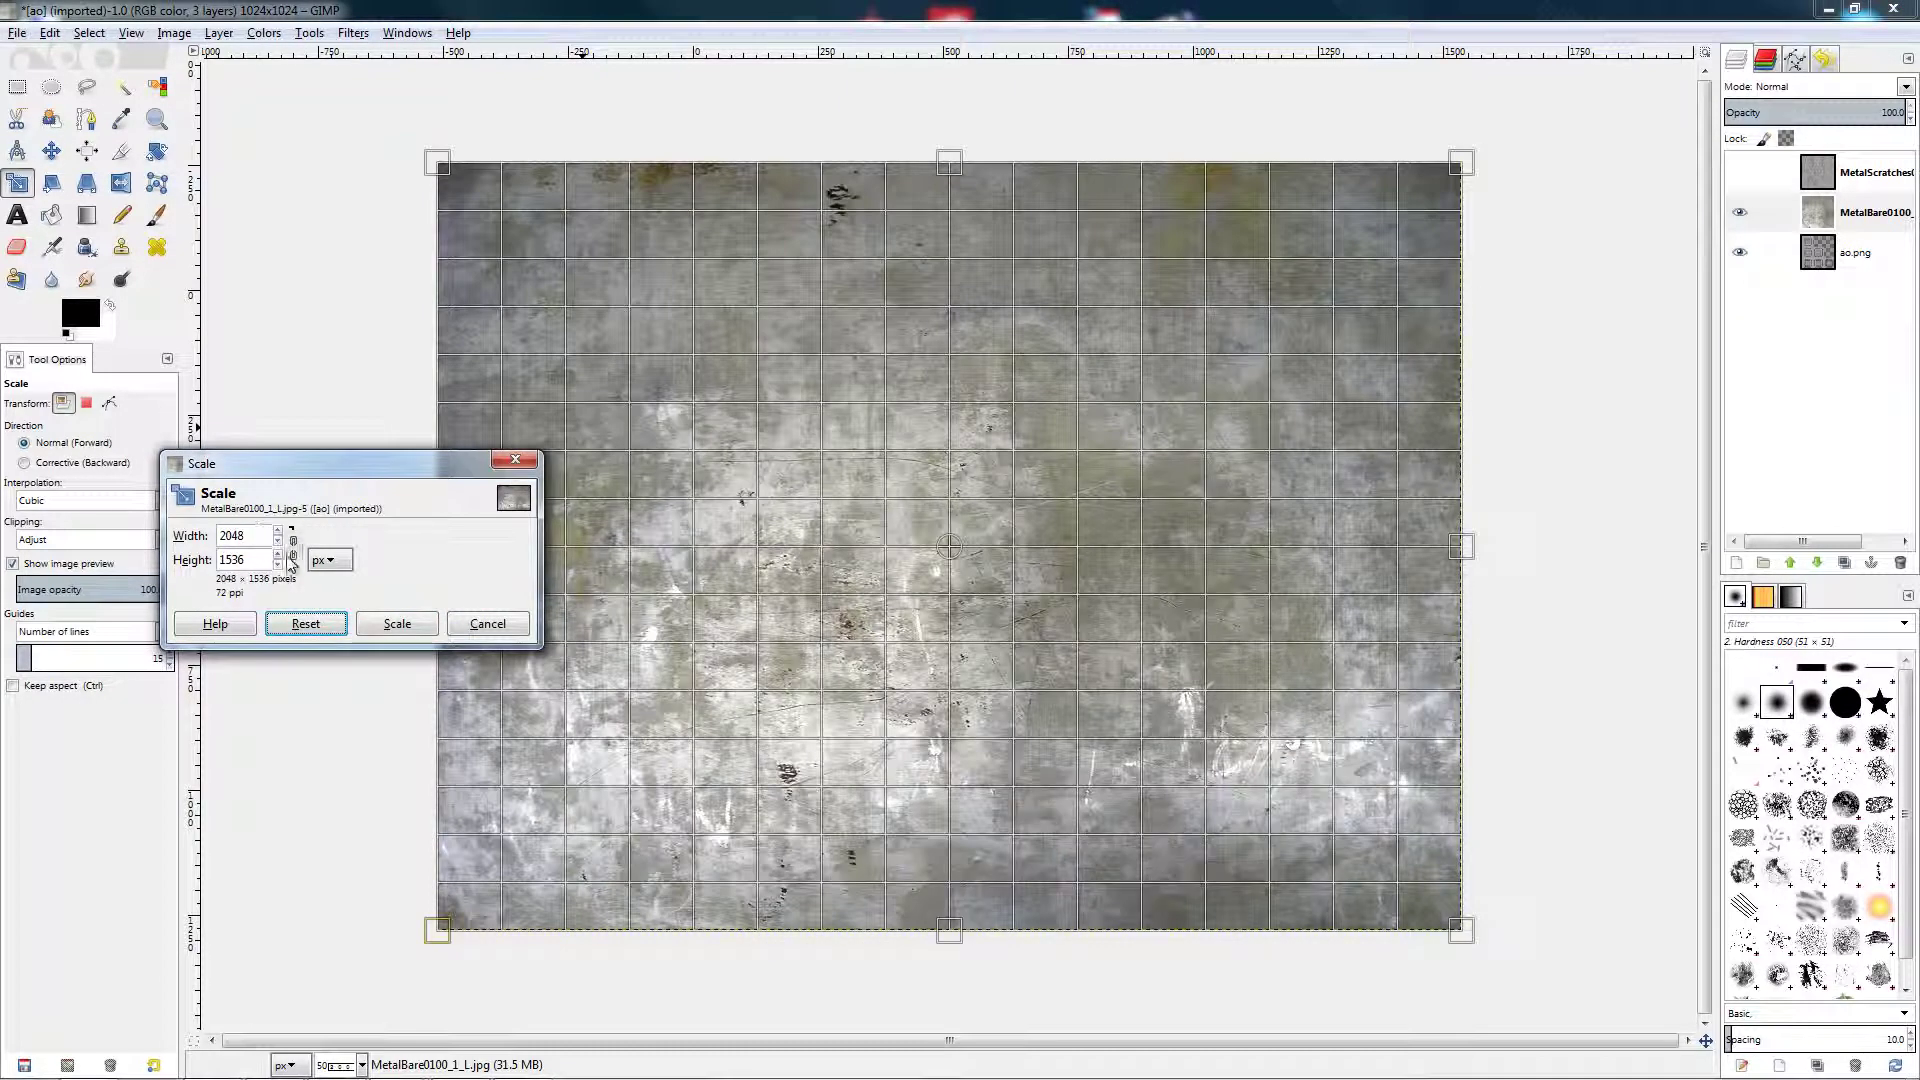
click(292, 550)
drag(430, 162, 750, 394)
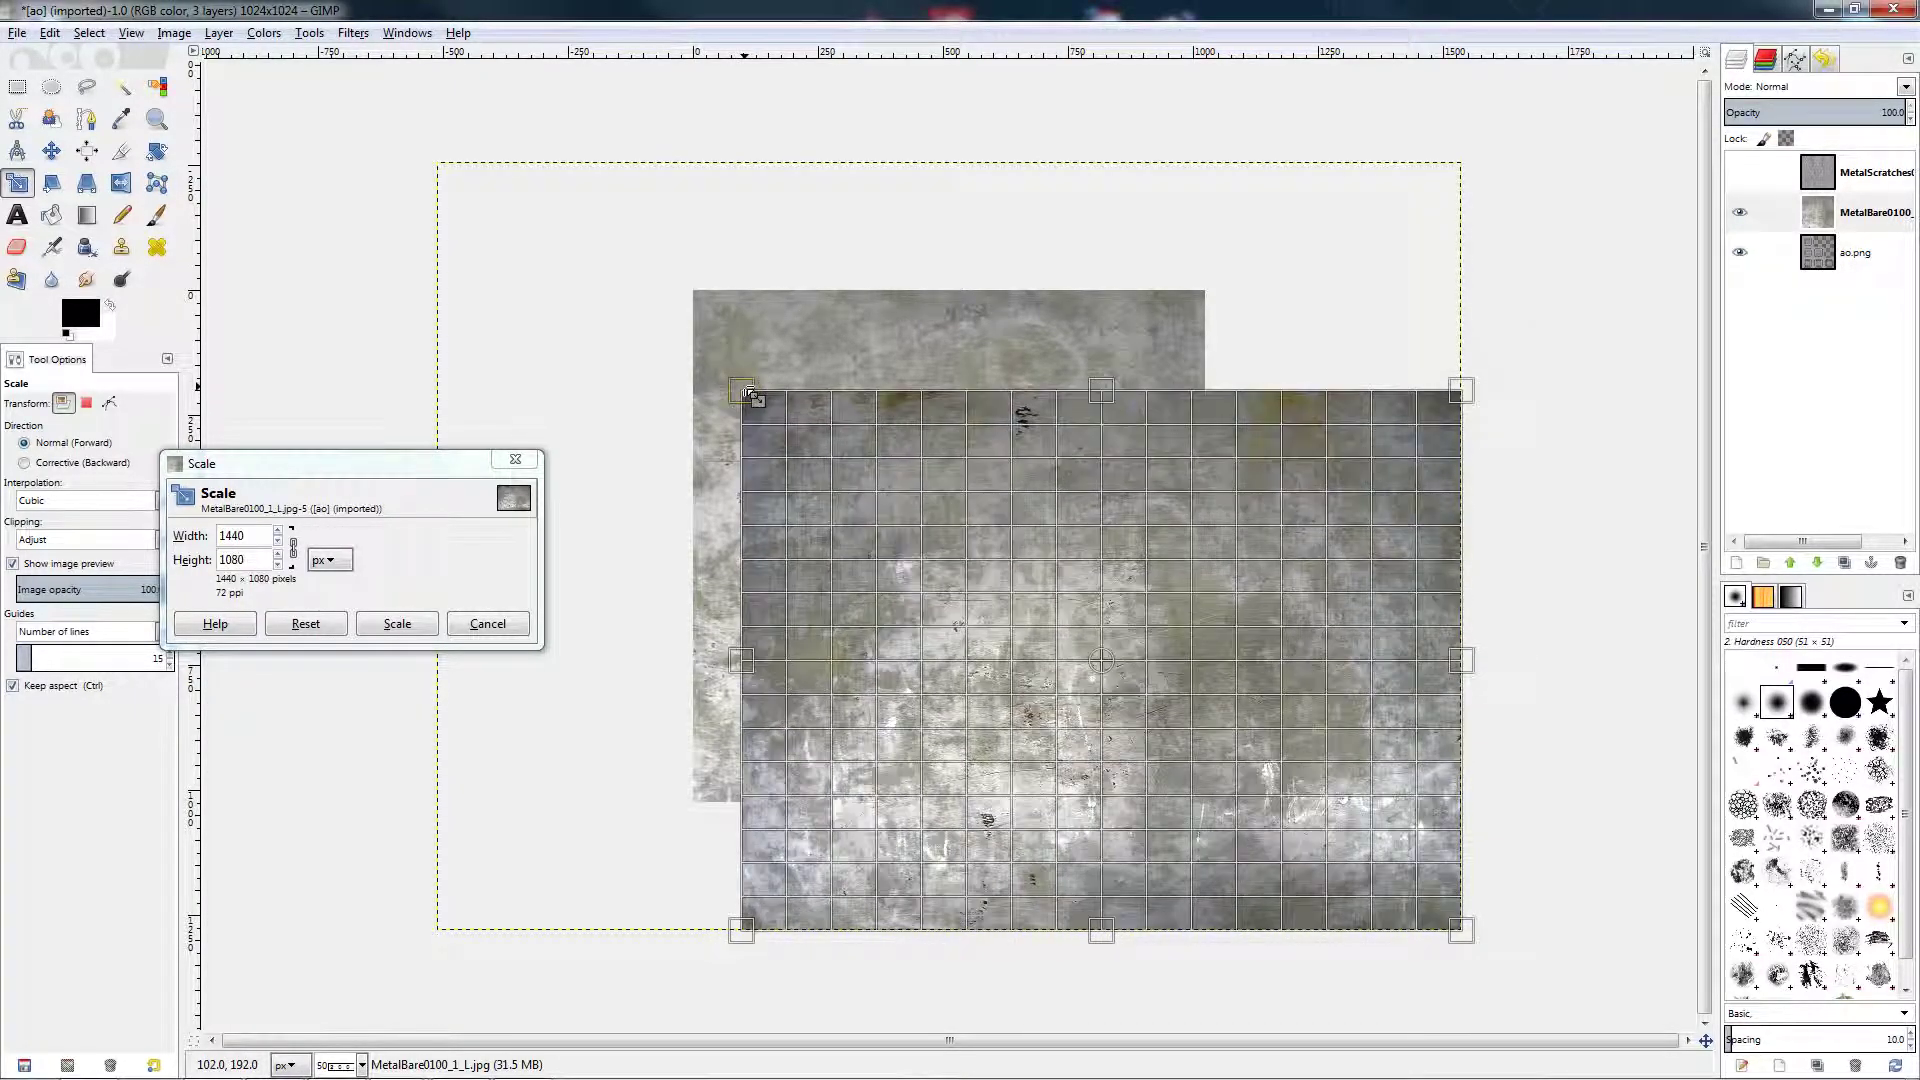
click(397, 624)
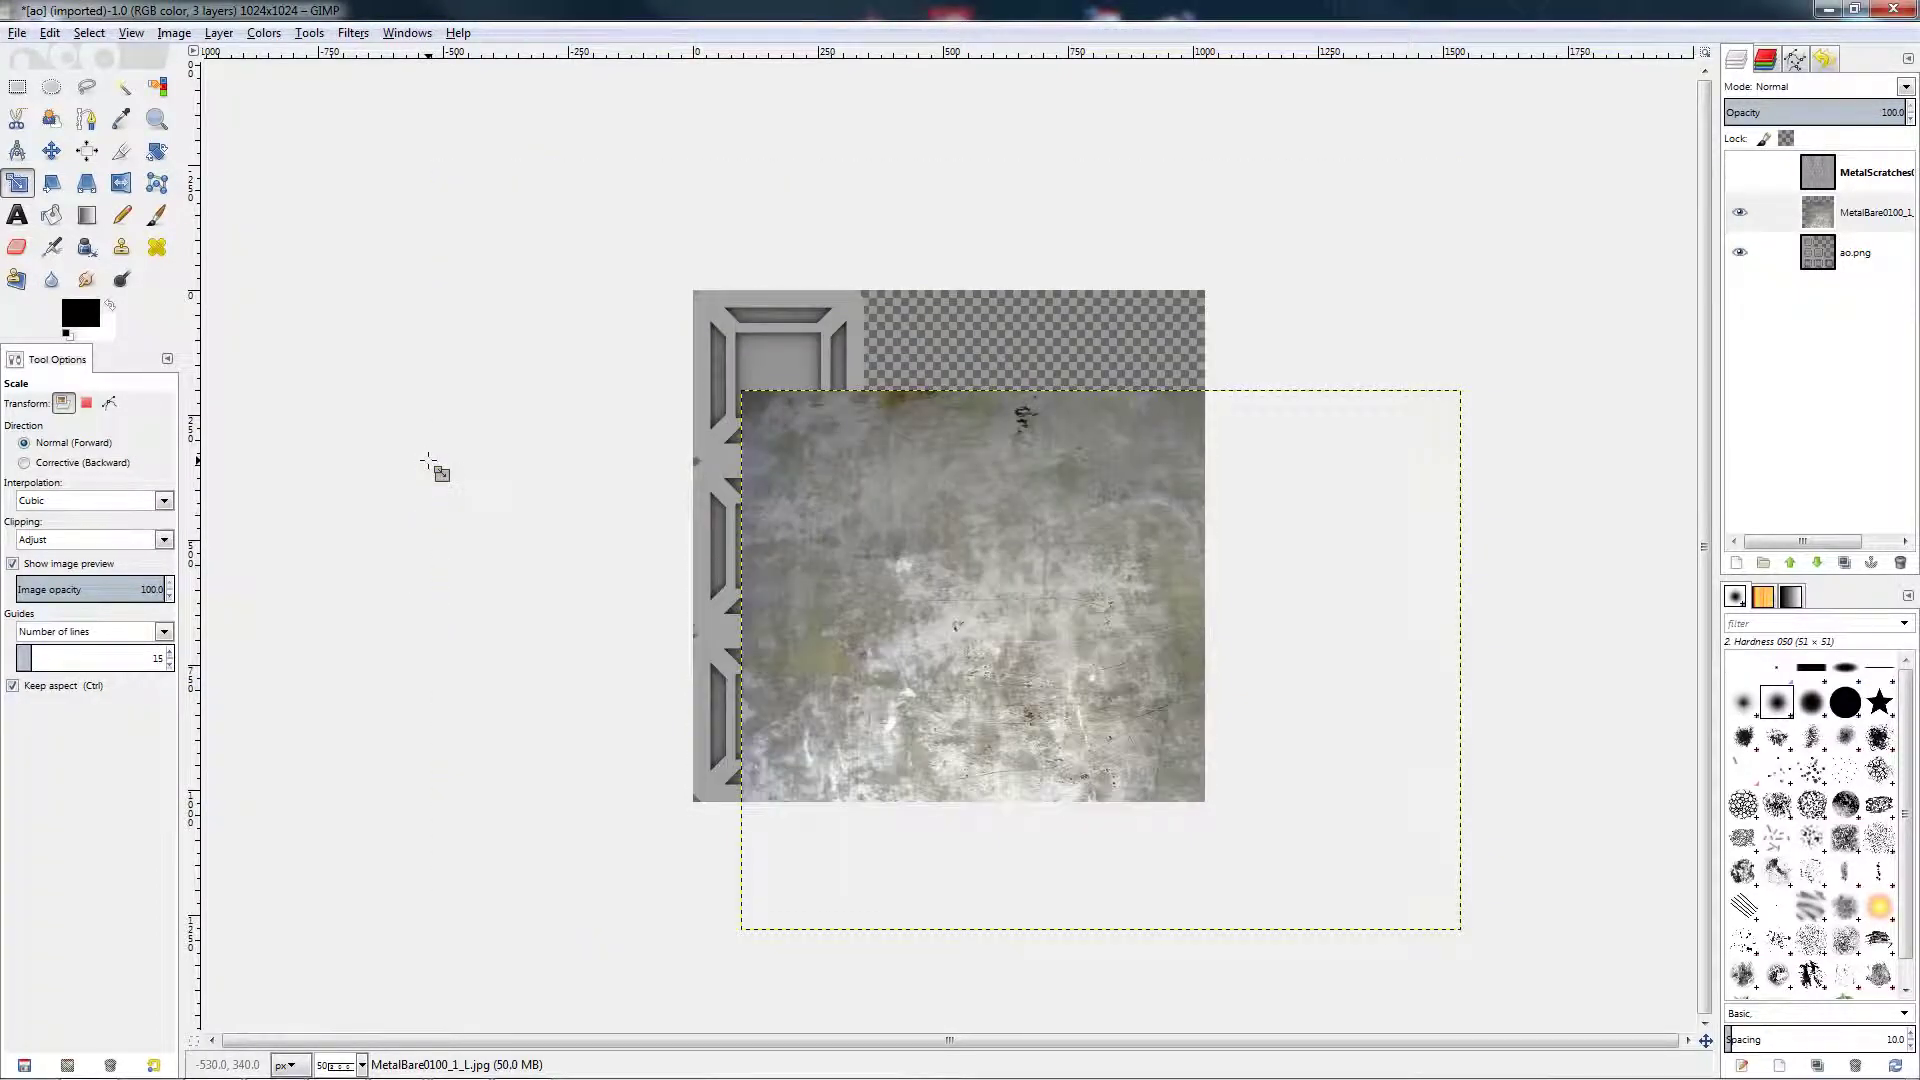
- Keep the bare-metal layer in place but hidden, with MetalScratches selected and visible on top
click(51, 151)
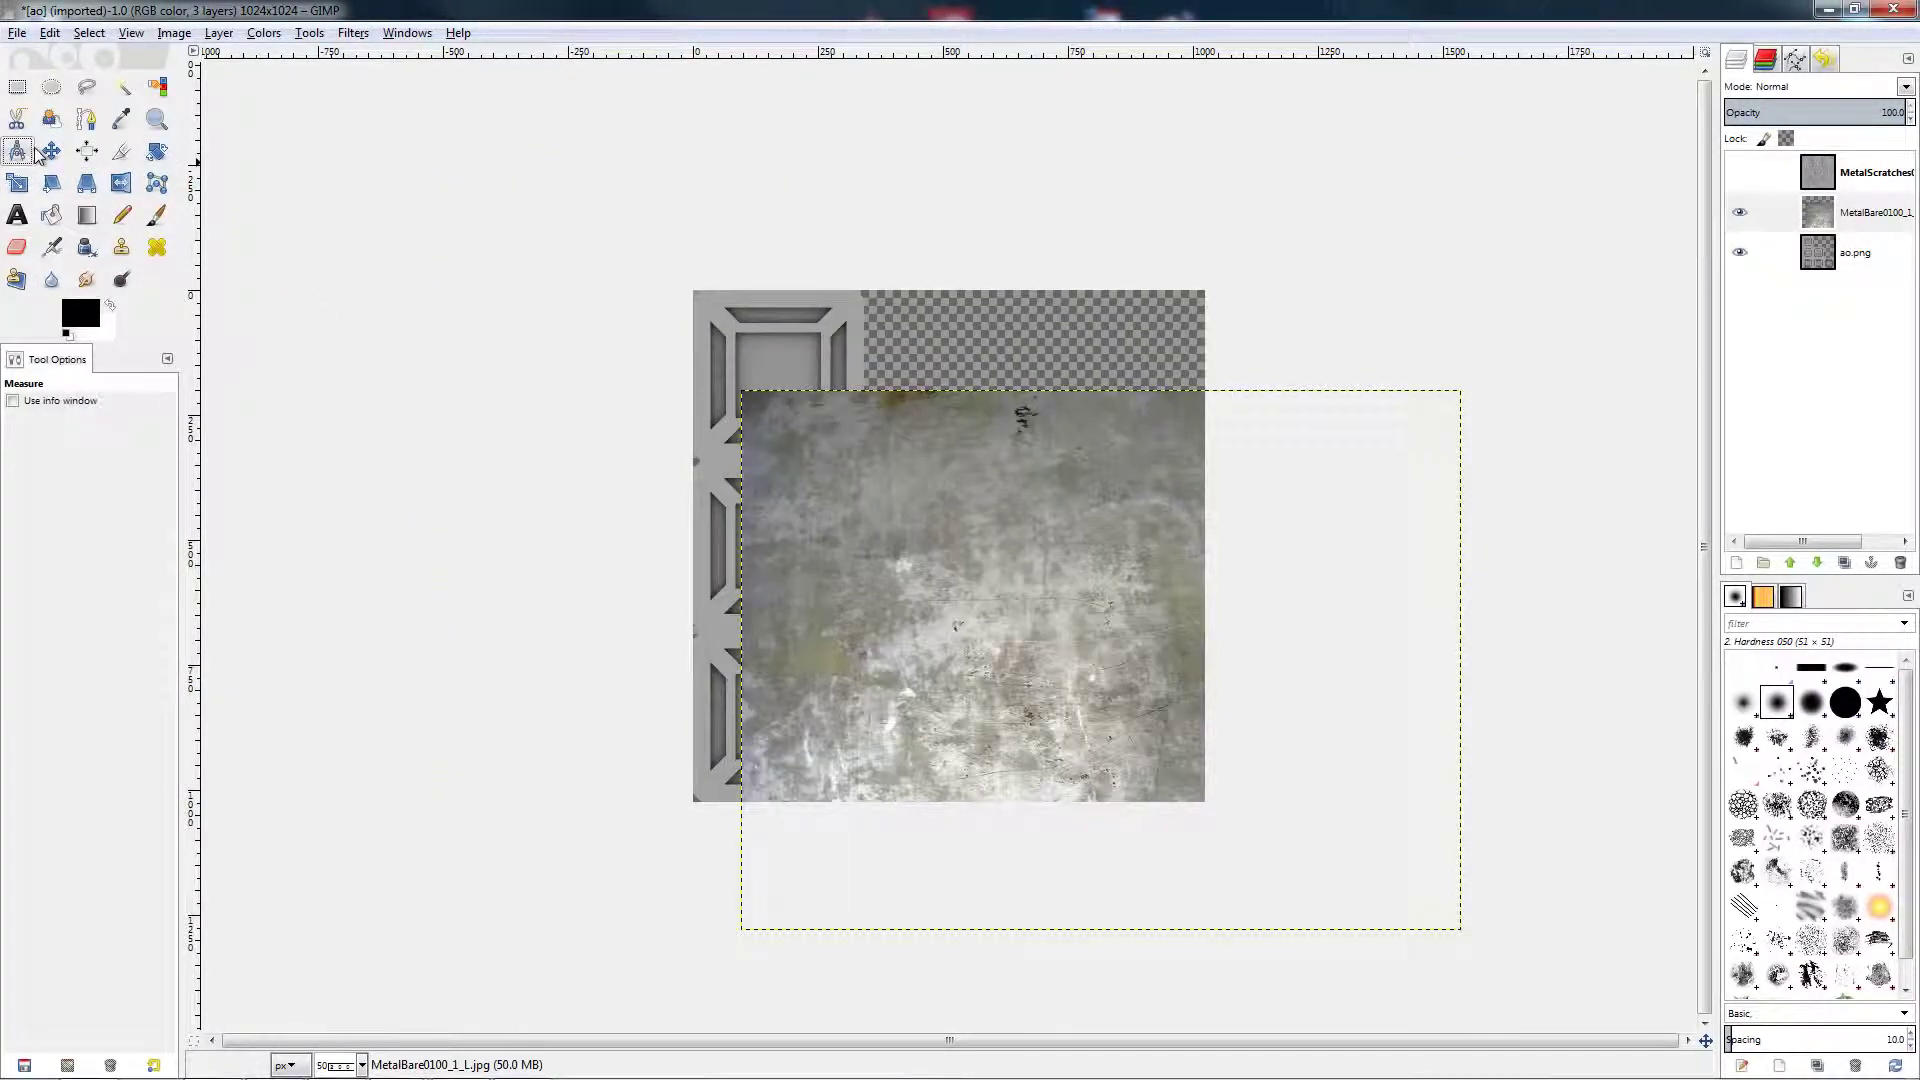
drag(1144, 630, 1000, 513)
key(ctrl+z)
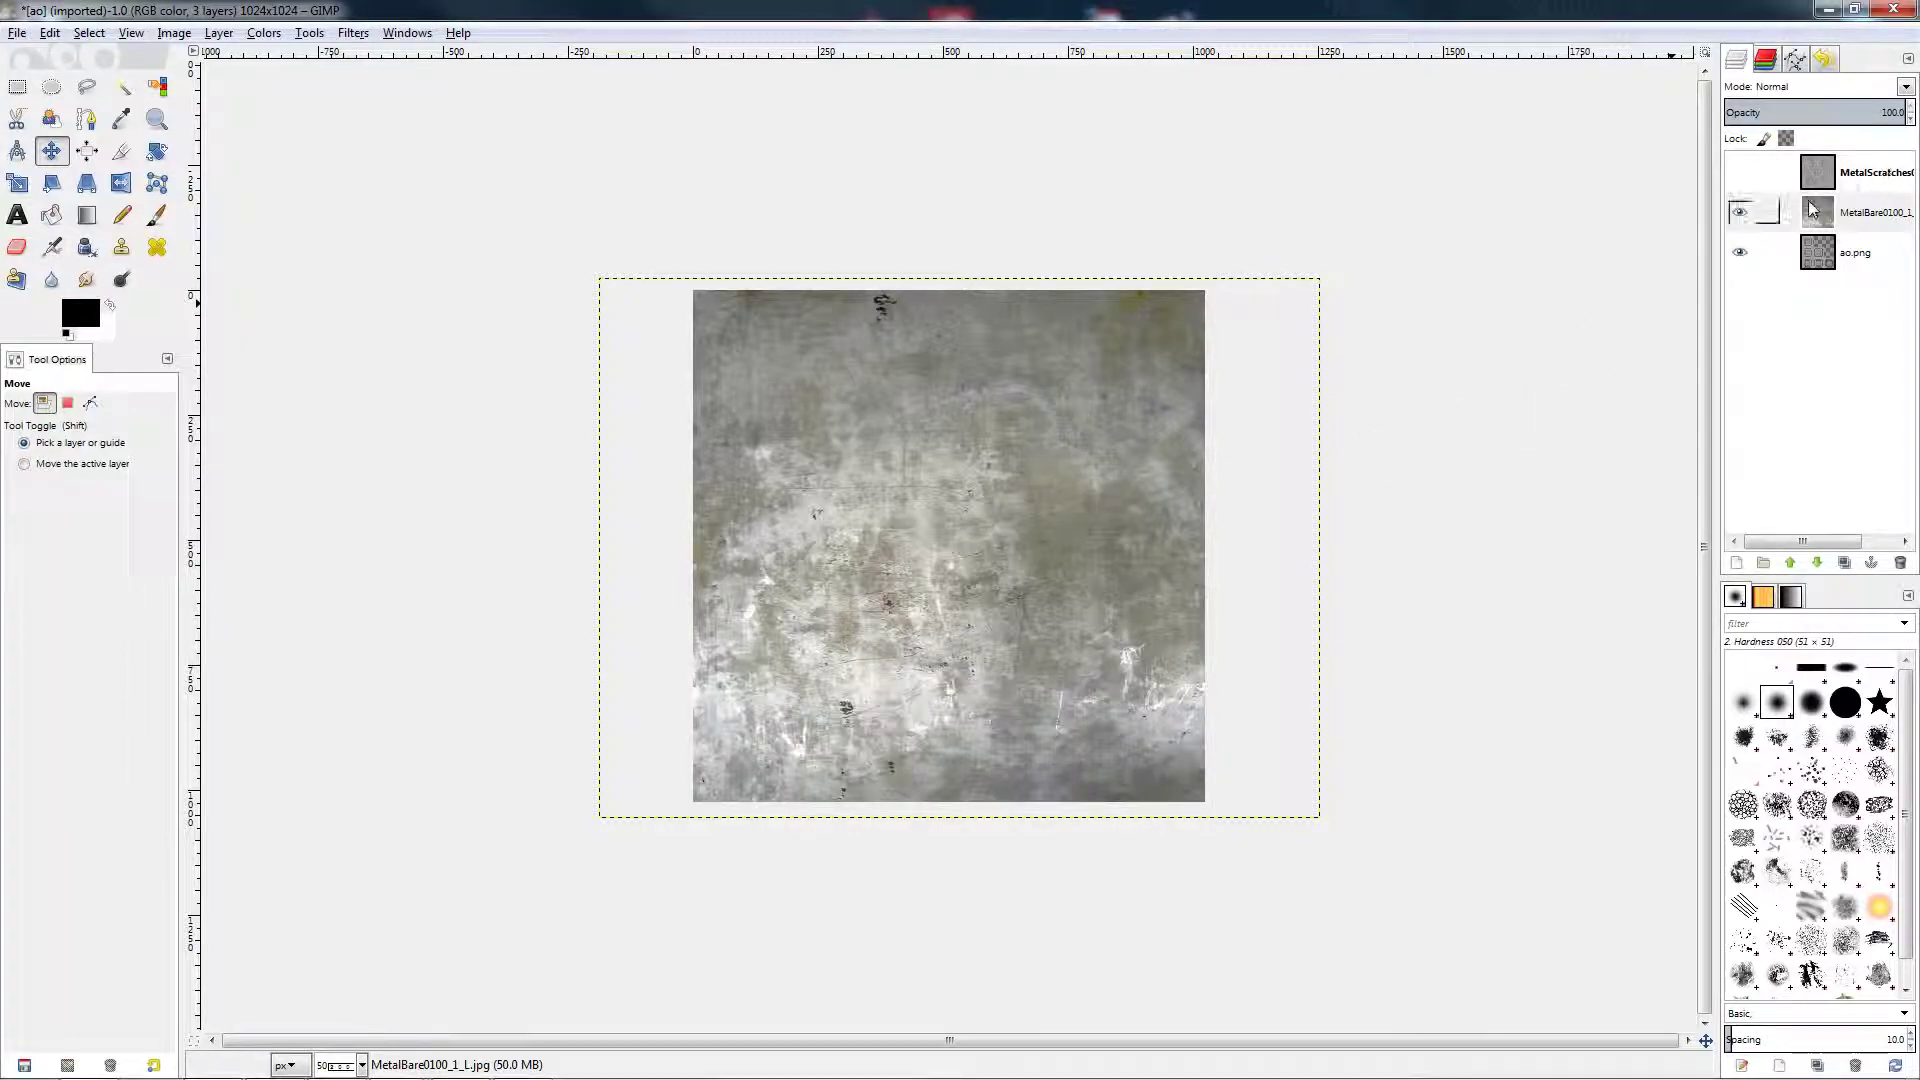
click(1739, 212)
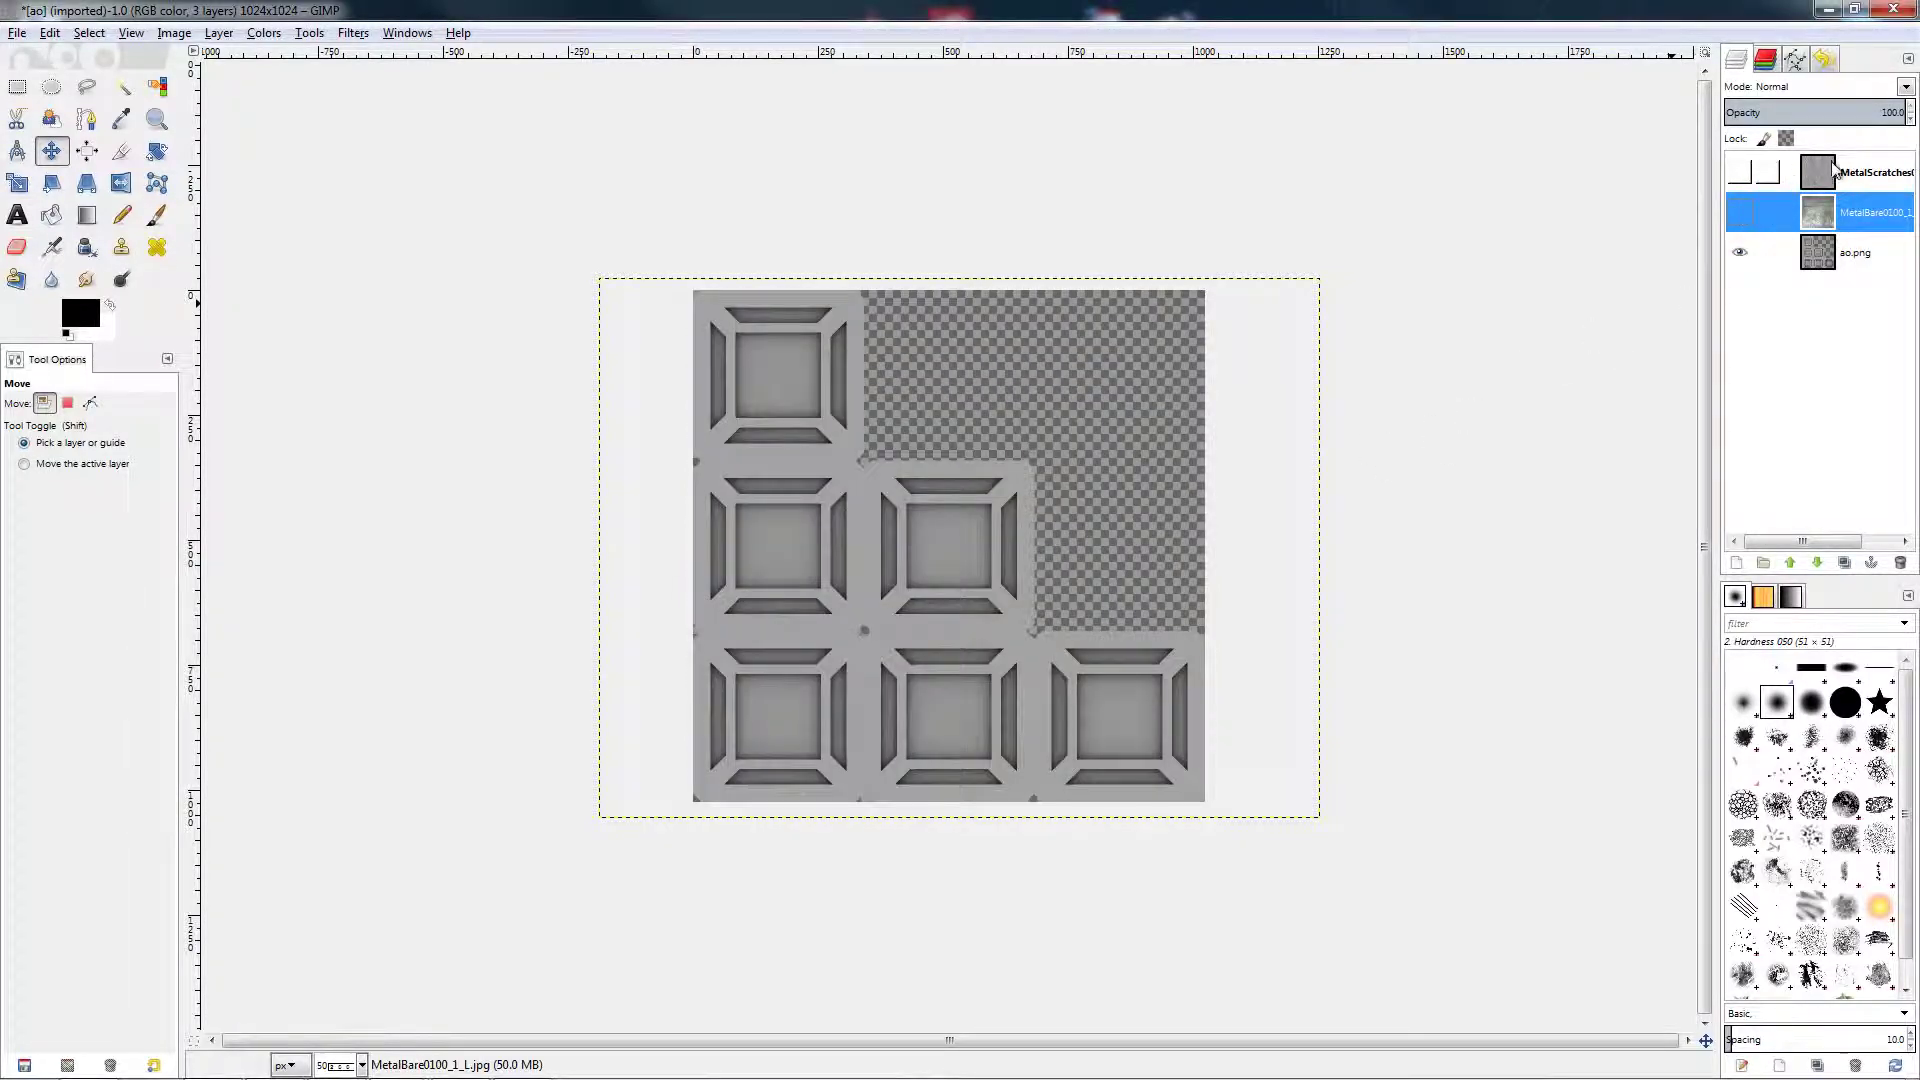
click(1834, 172)
click(1739, 176)
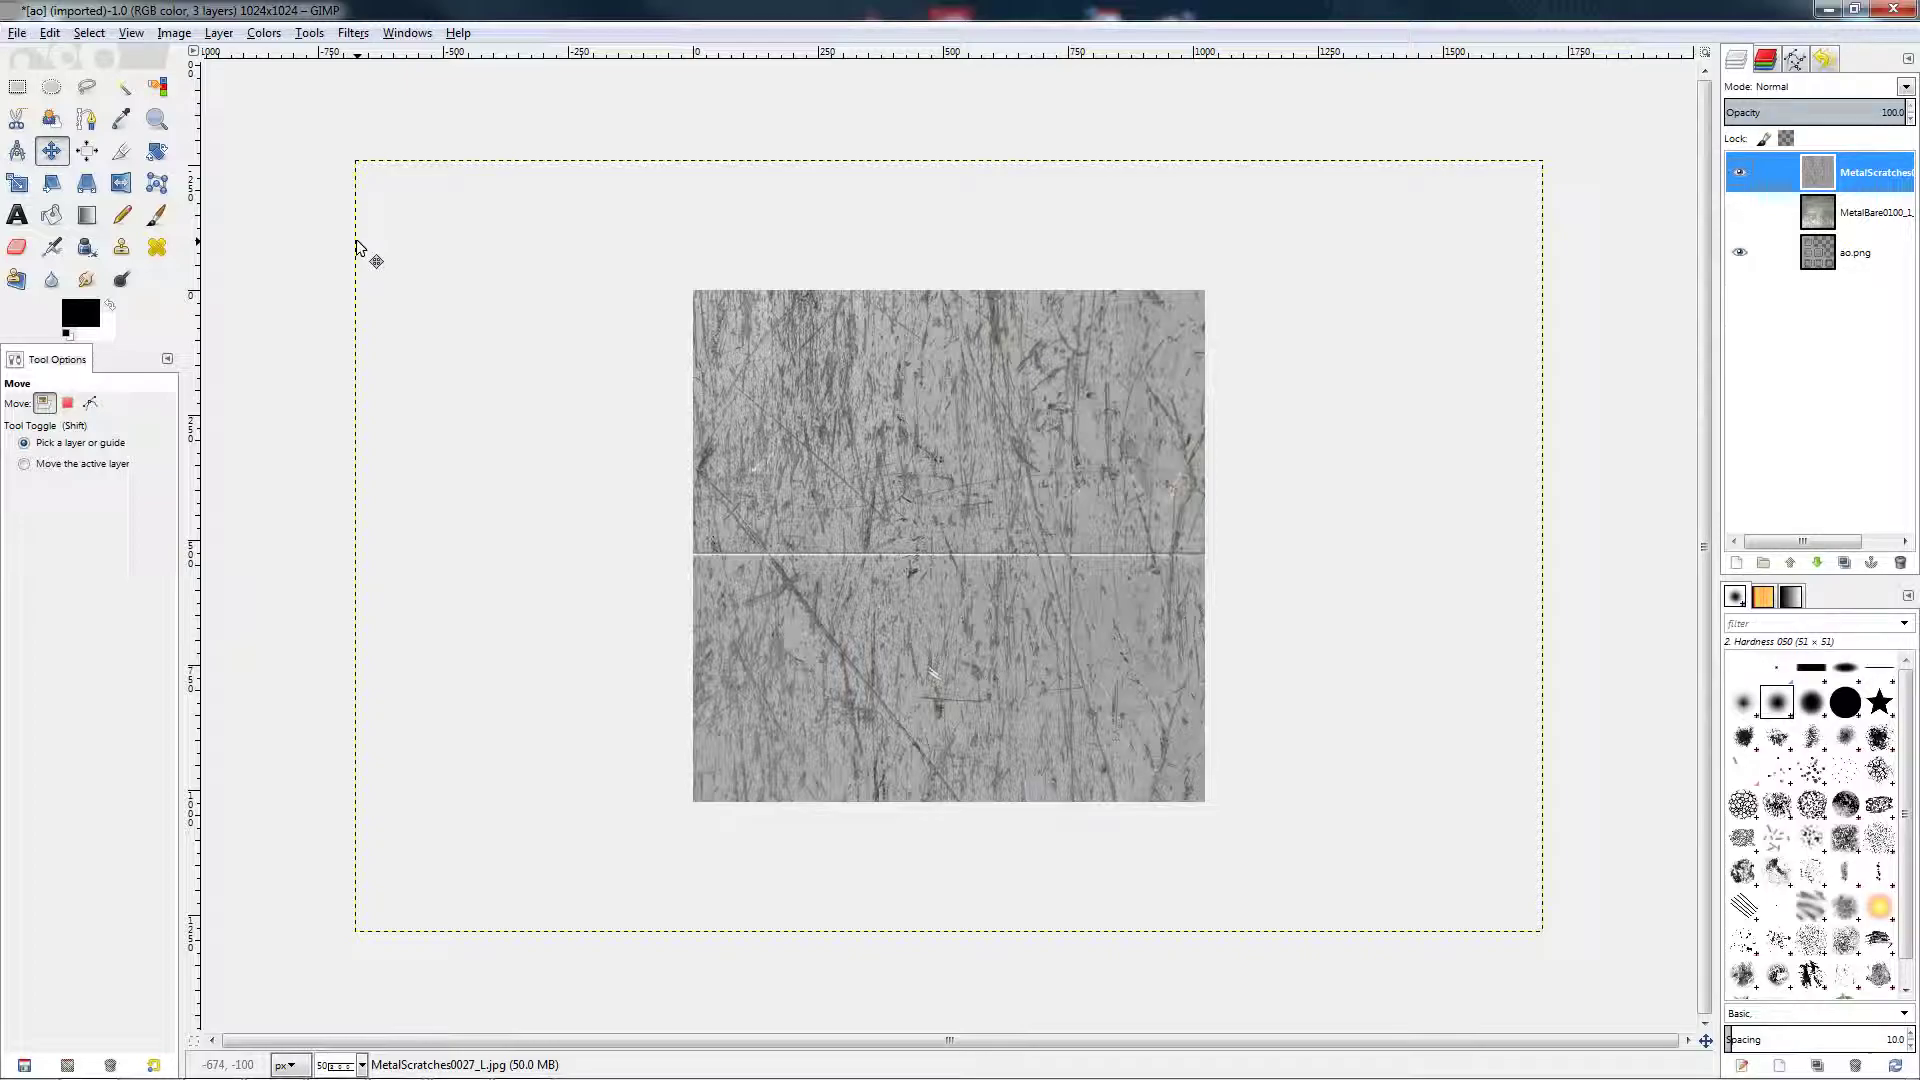
- Scale the MetalScratches layer to 1627×1056 px and move it up-left over the crate
click(20, 190)
click(570, 274)
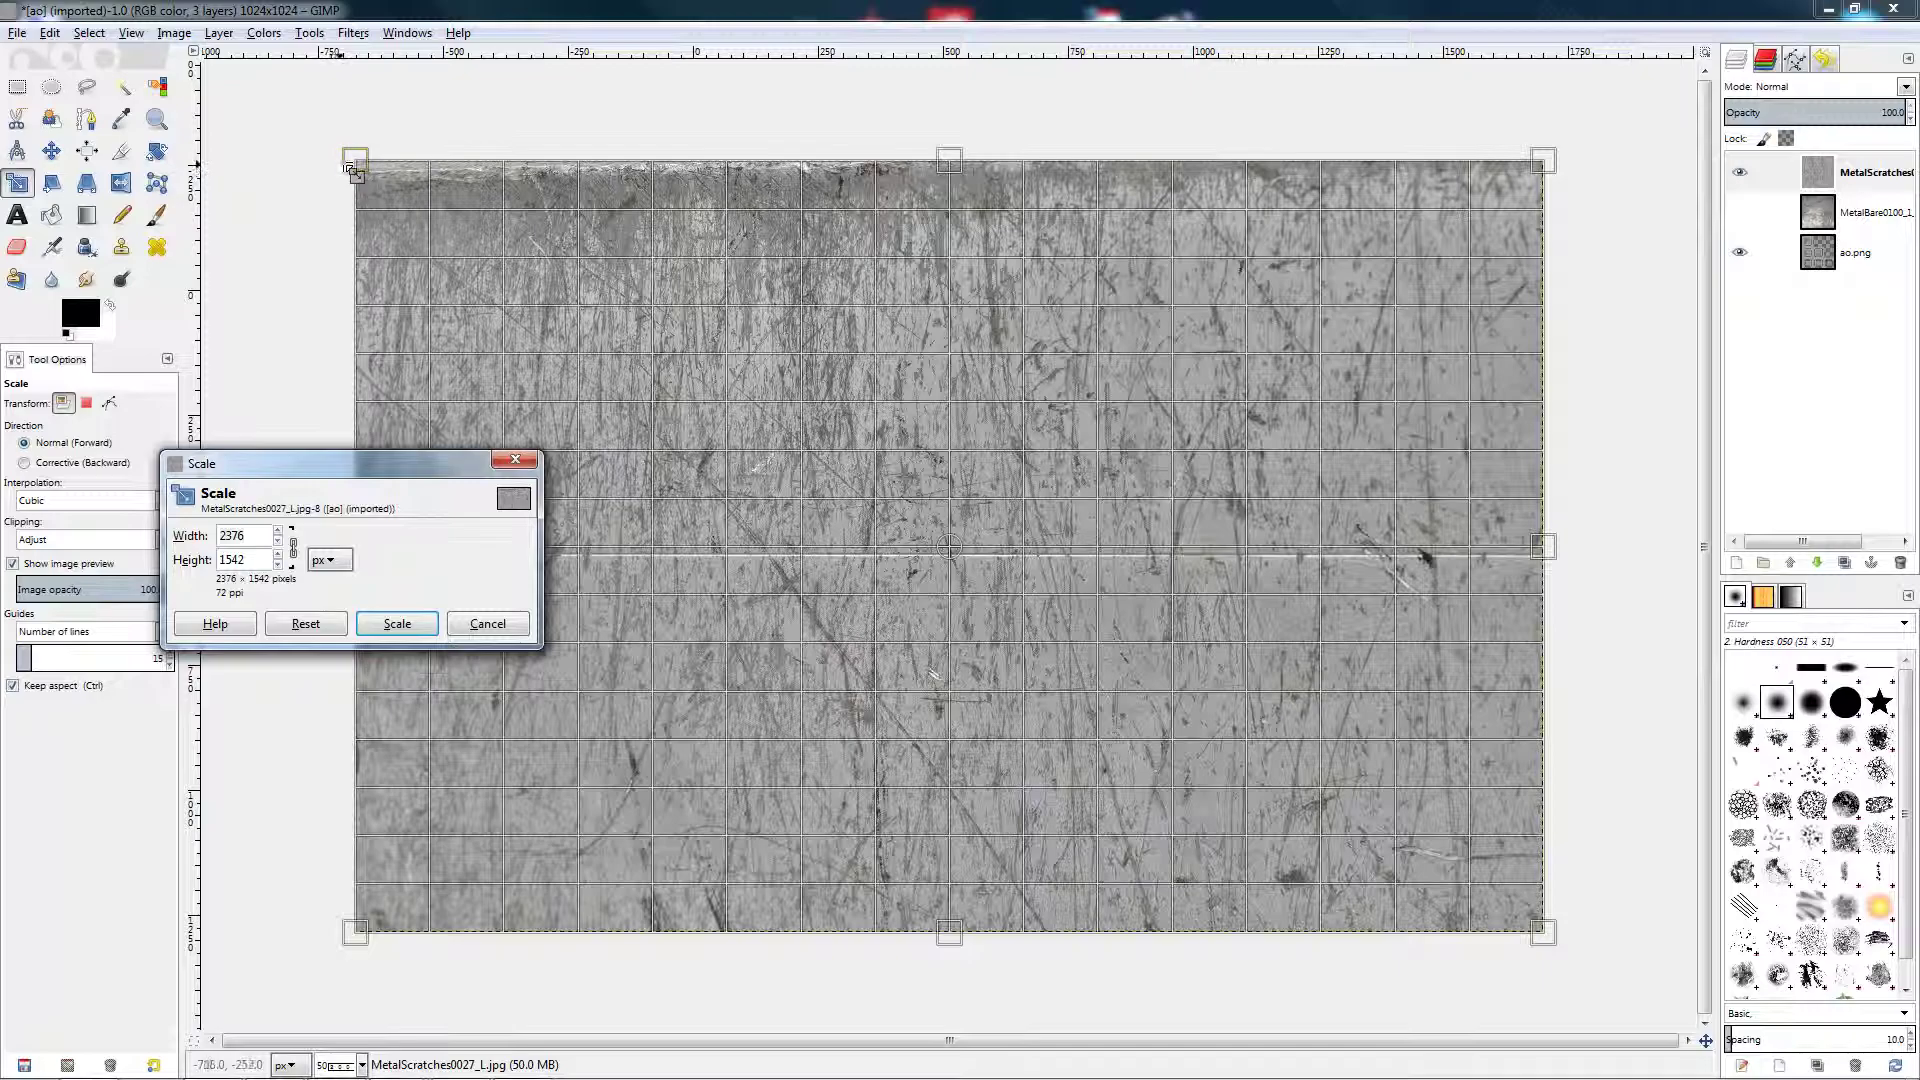
drag(350, 168, 800, 411)
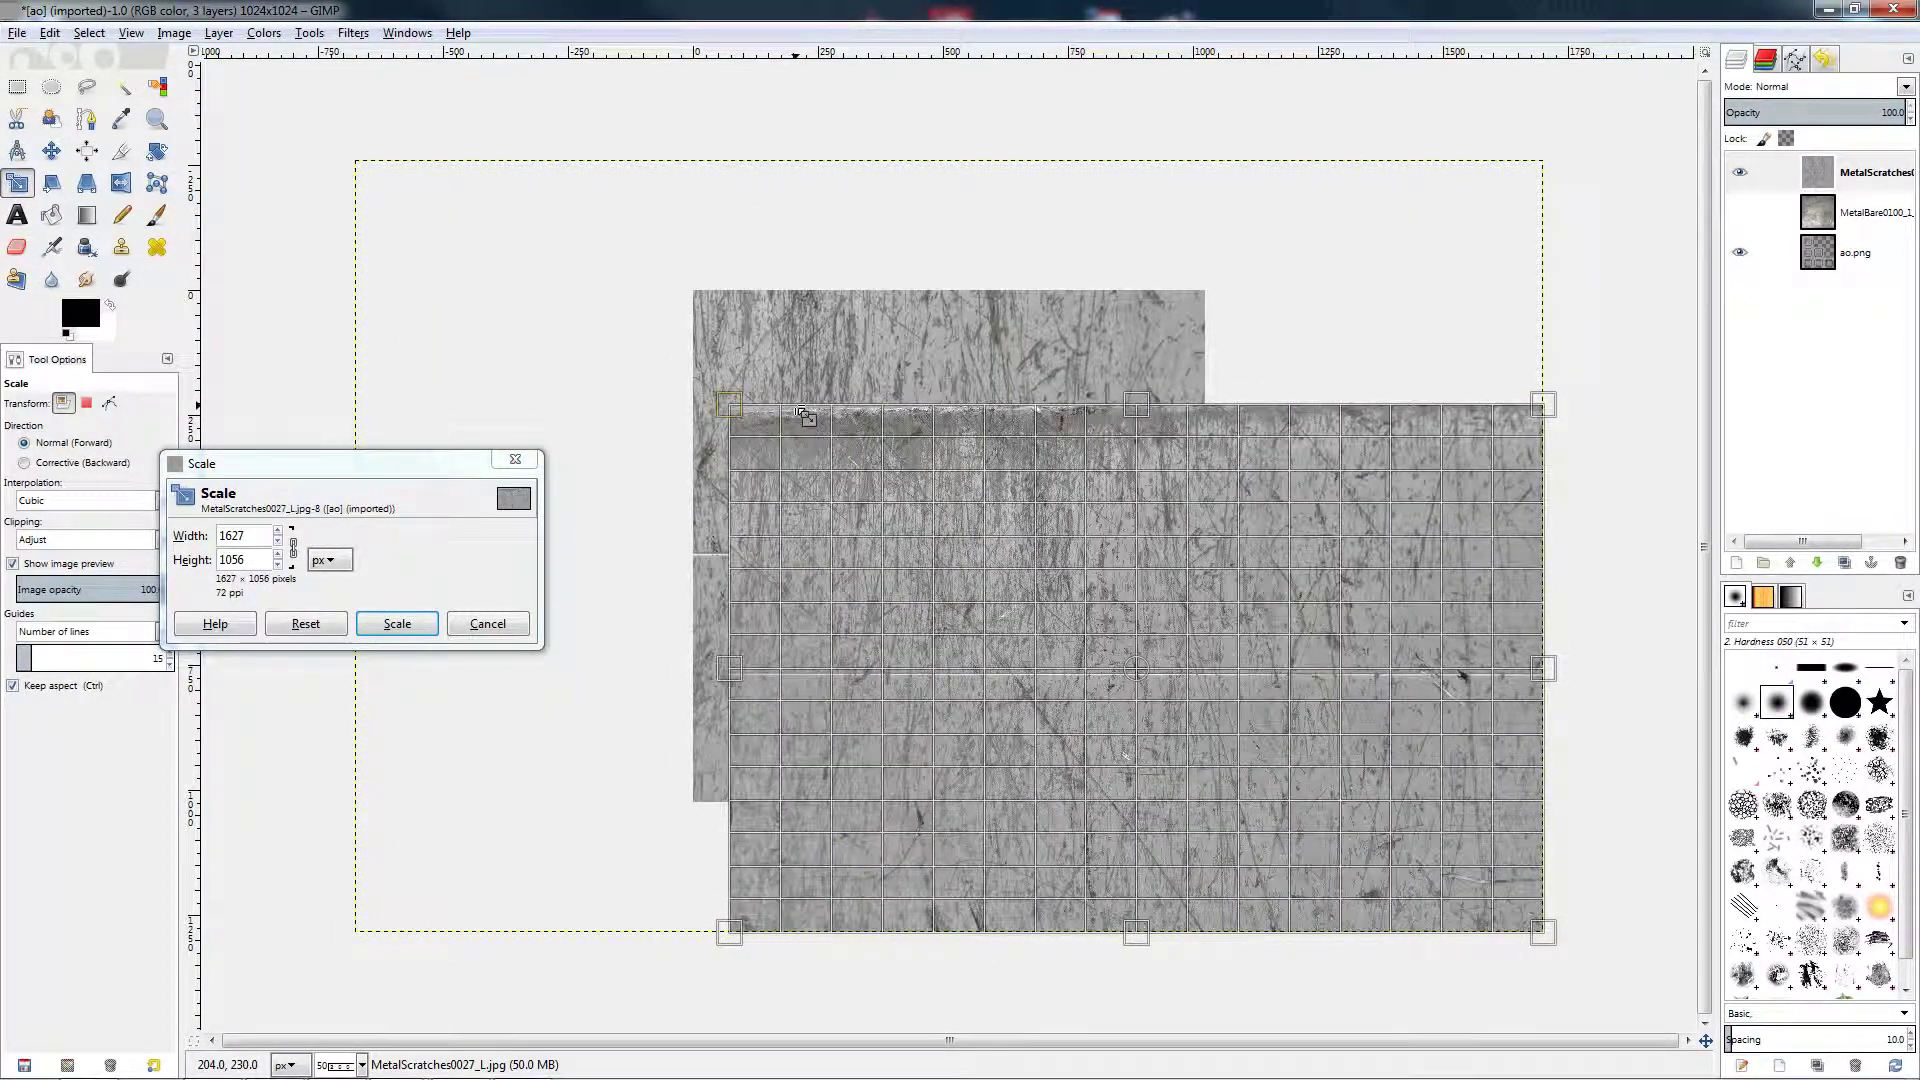
click(416, 624)
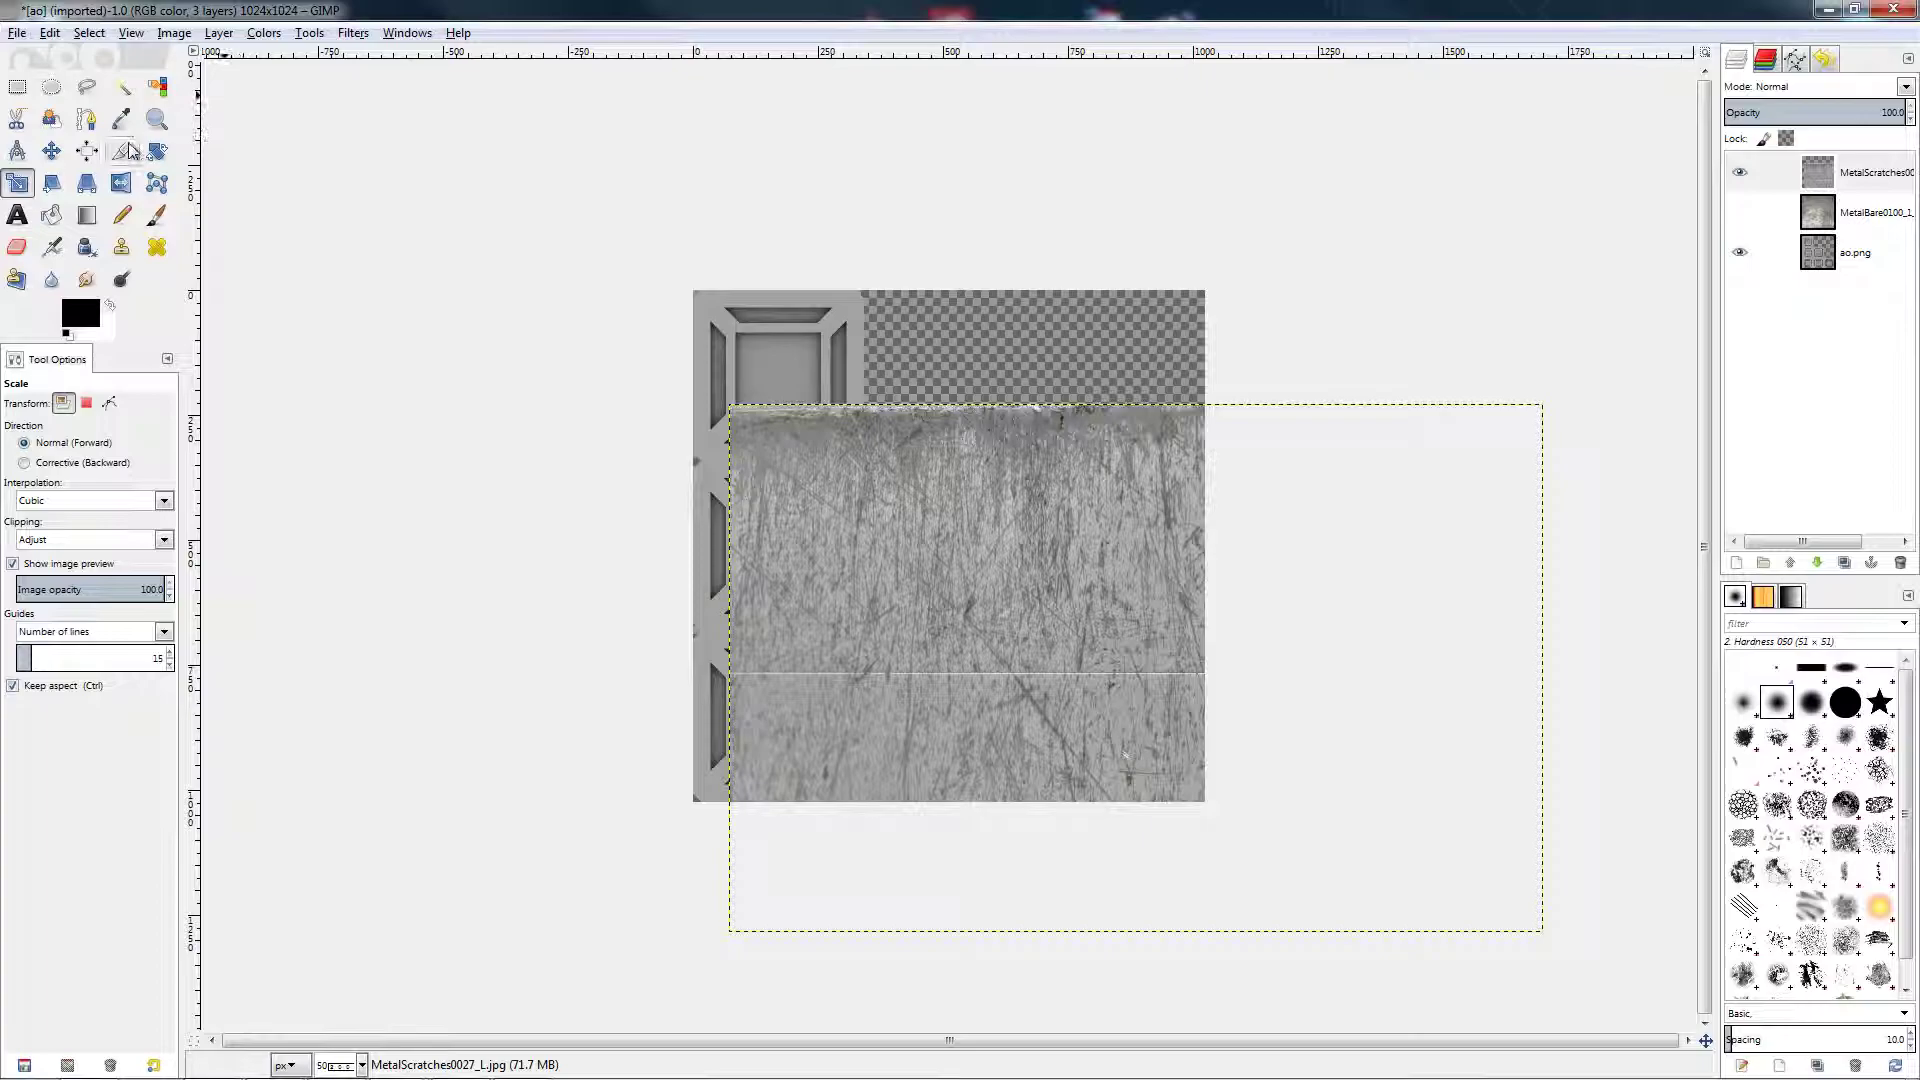
click(51, 150)
drag(925, 637, 814, 516)
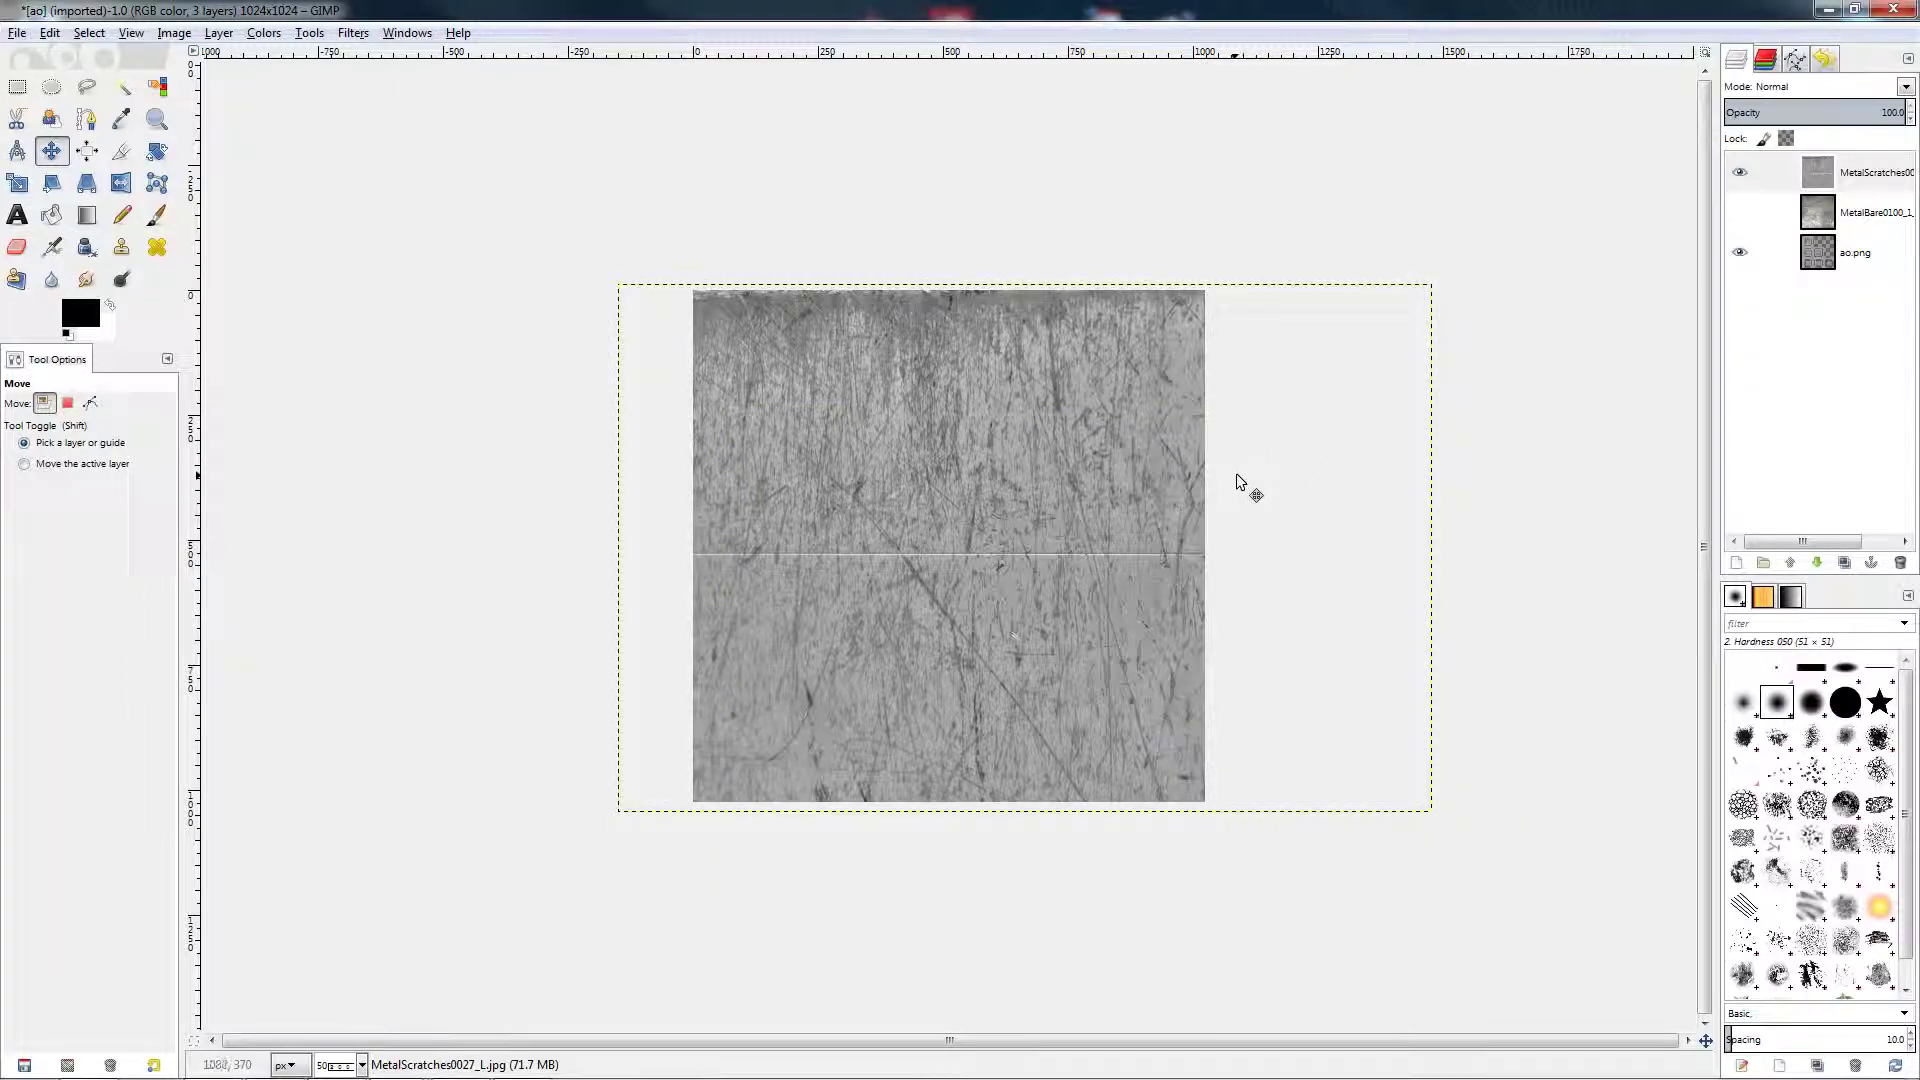
- Undo the scratches layer's move and scale, then drag its opacity down to 57.7
click(1866, 116)
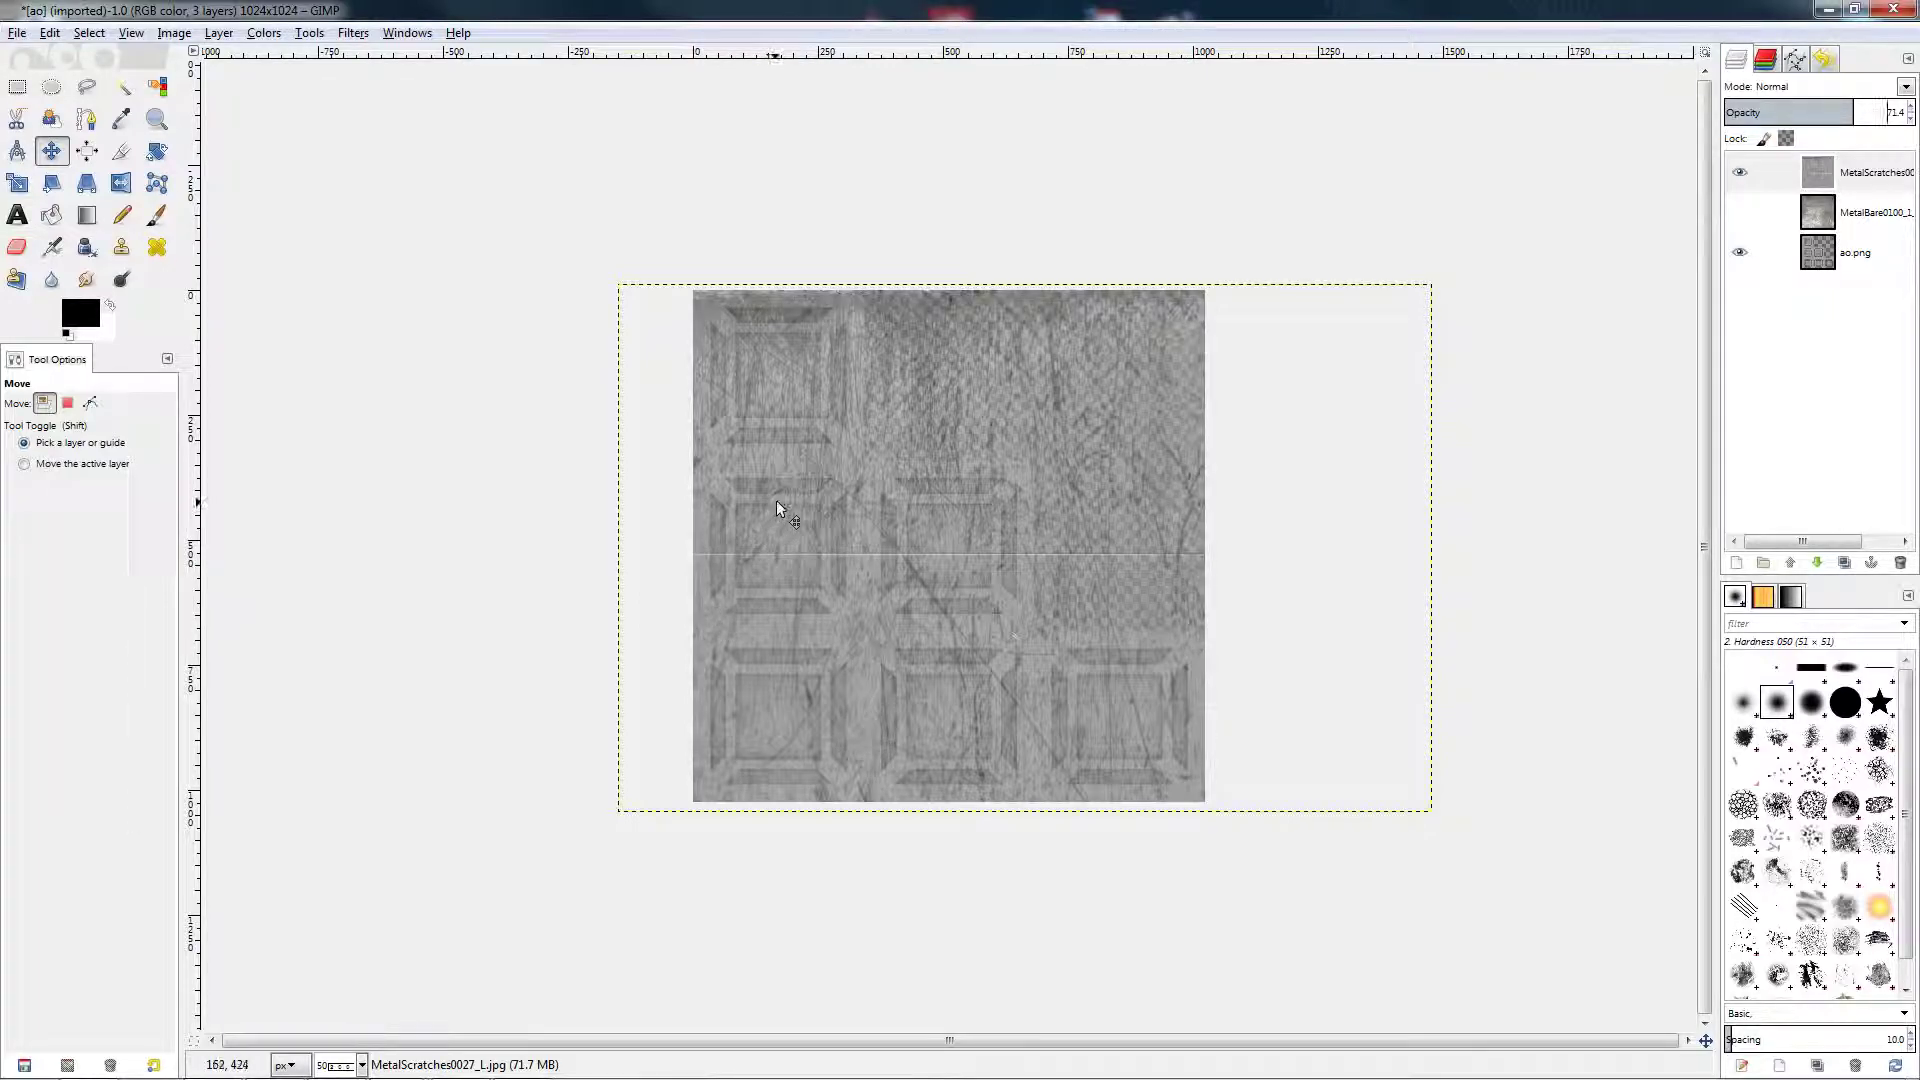
mouse_move(784, 496)
mouse_down()
mouse_move(789, 524)
mouse_move(778, 486)
mouse_up()
key(alt)
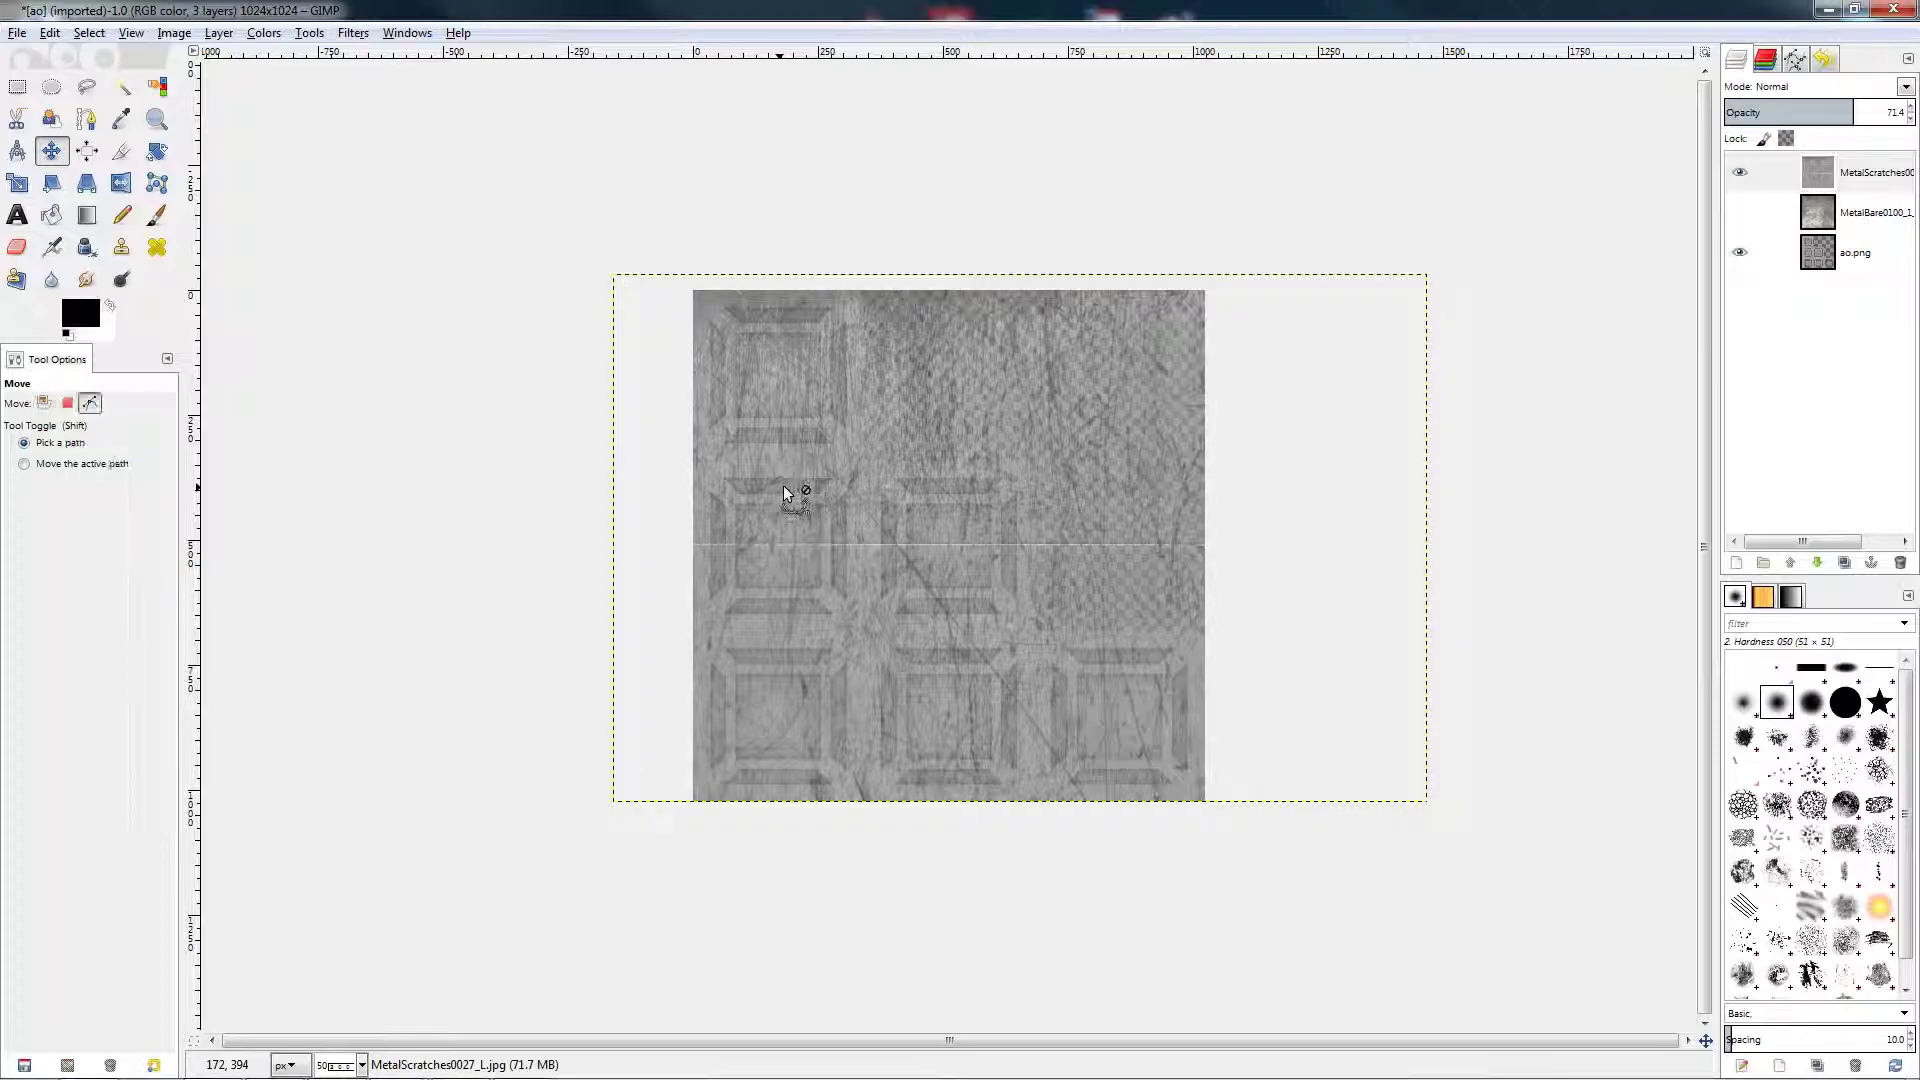
key(ctrl+z)
key(ctrl+z)
key(ctrl+z)
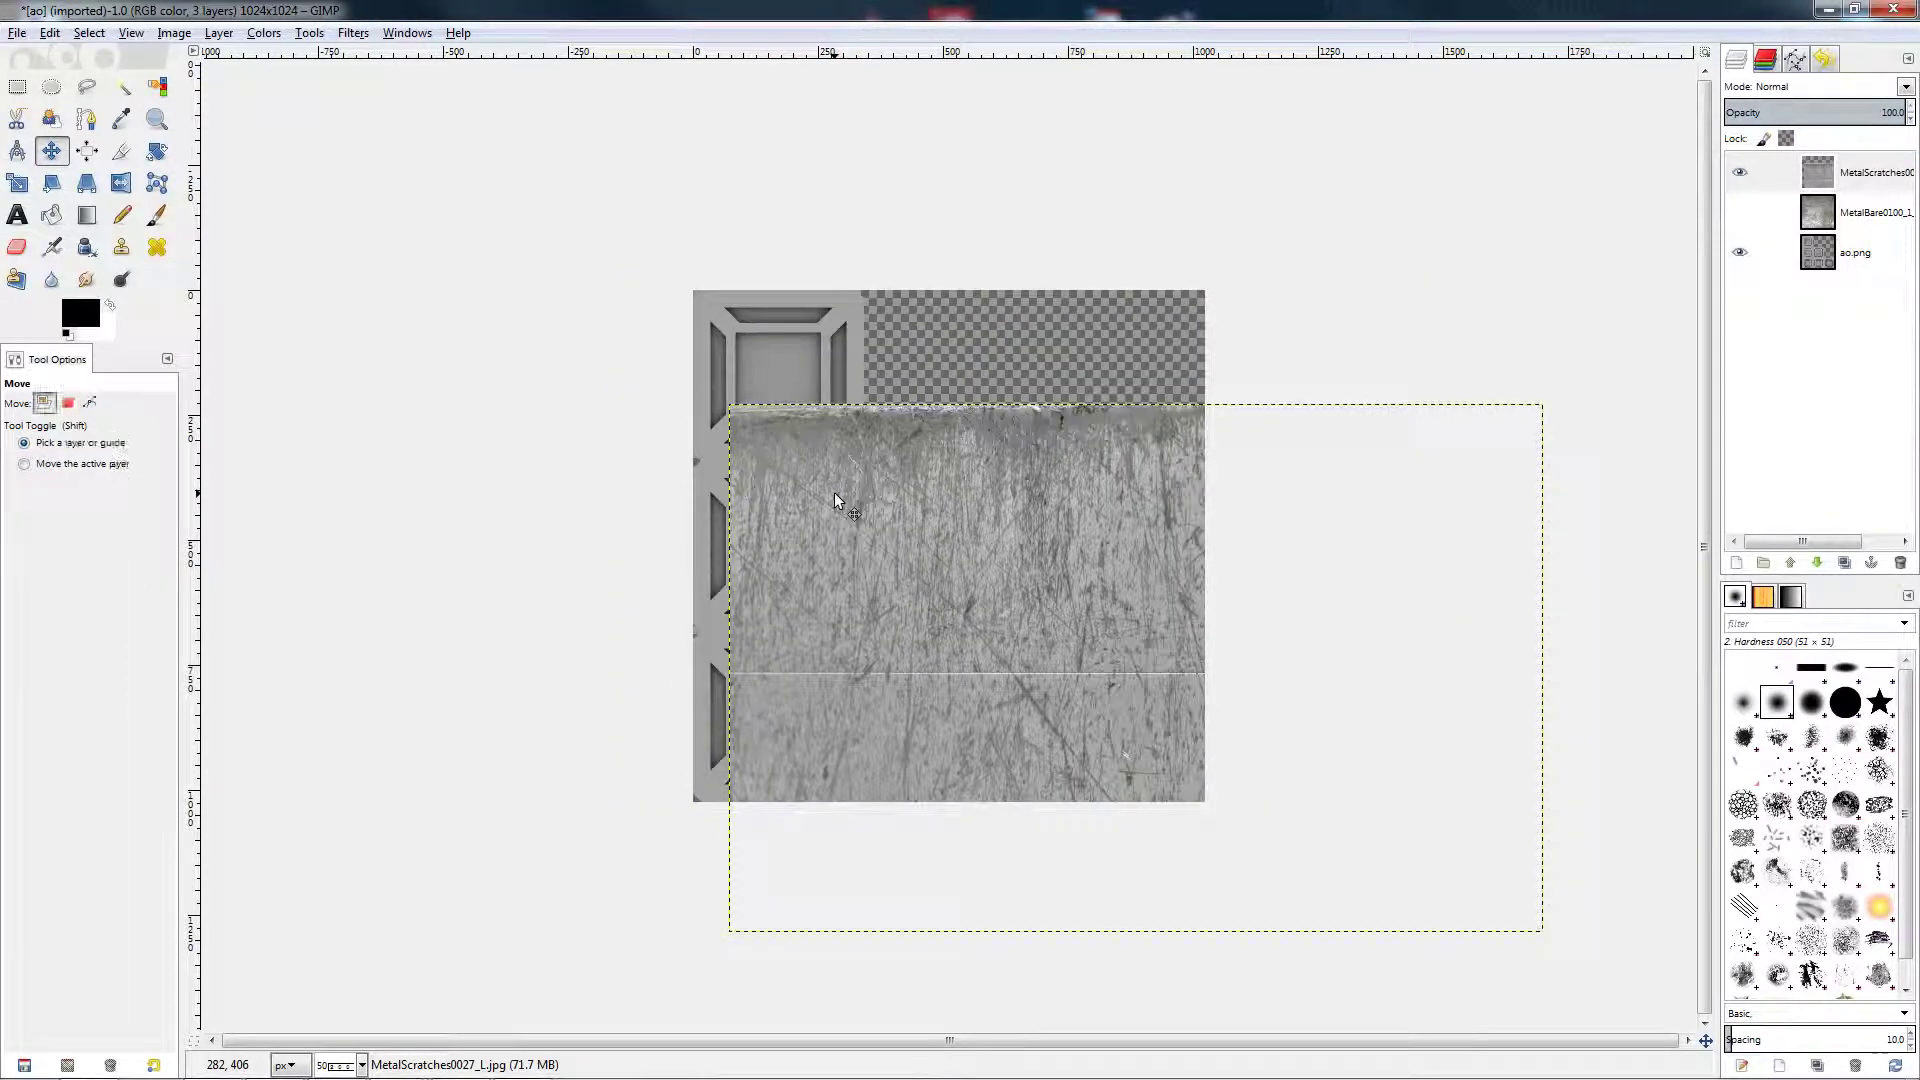
key(ctrl+z)
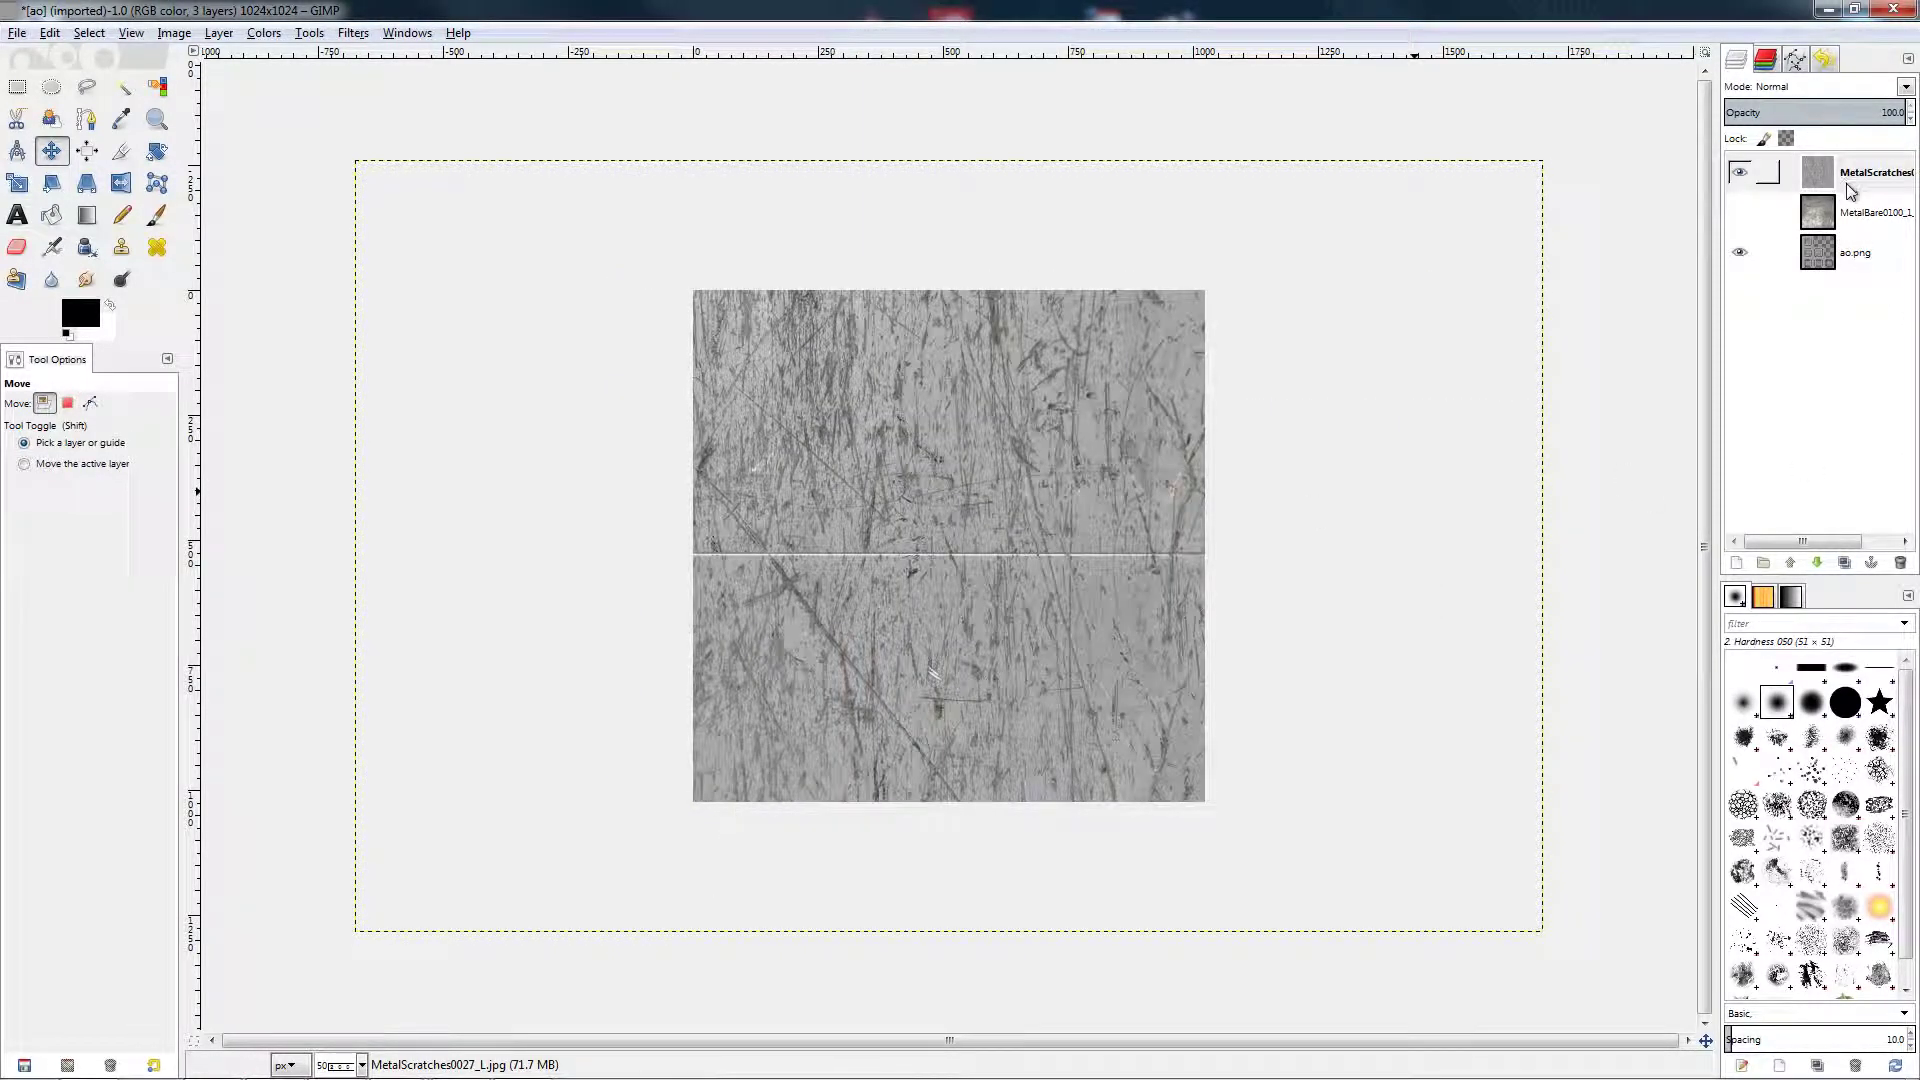
drag(1849, 113, 1827, 113)
drag(850, 438, 854, 514)
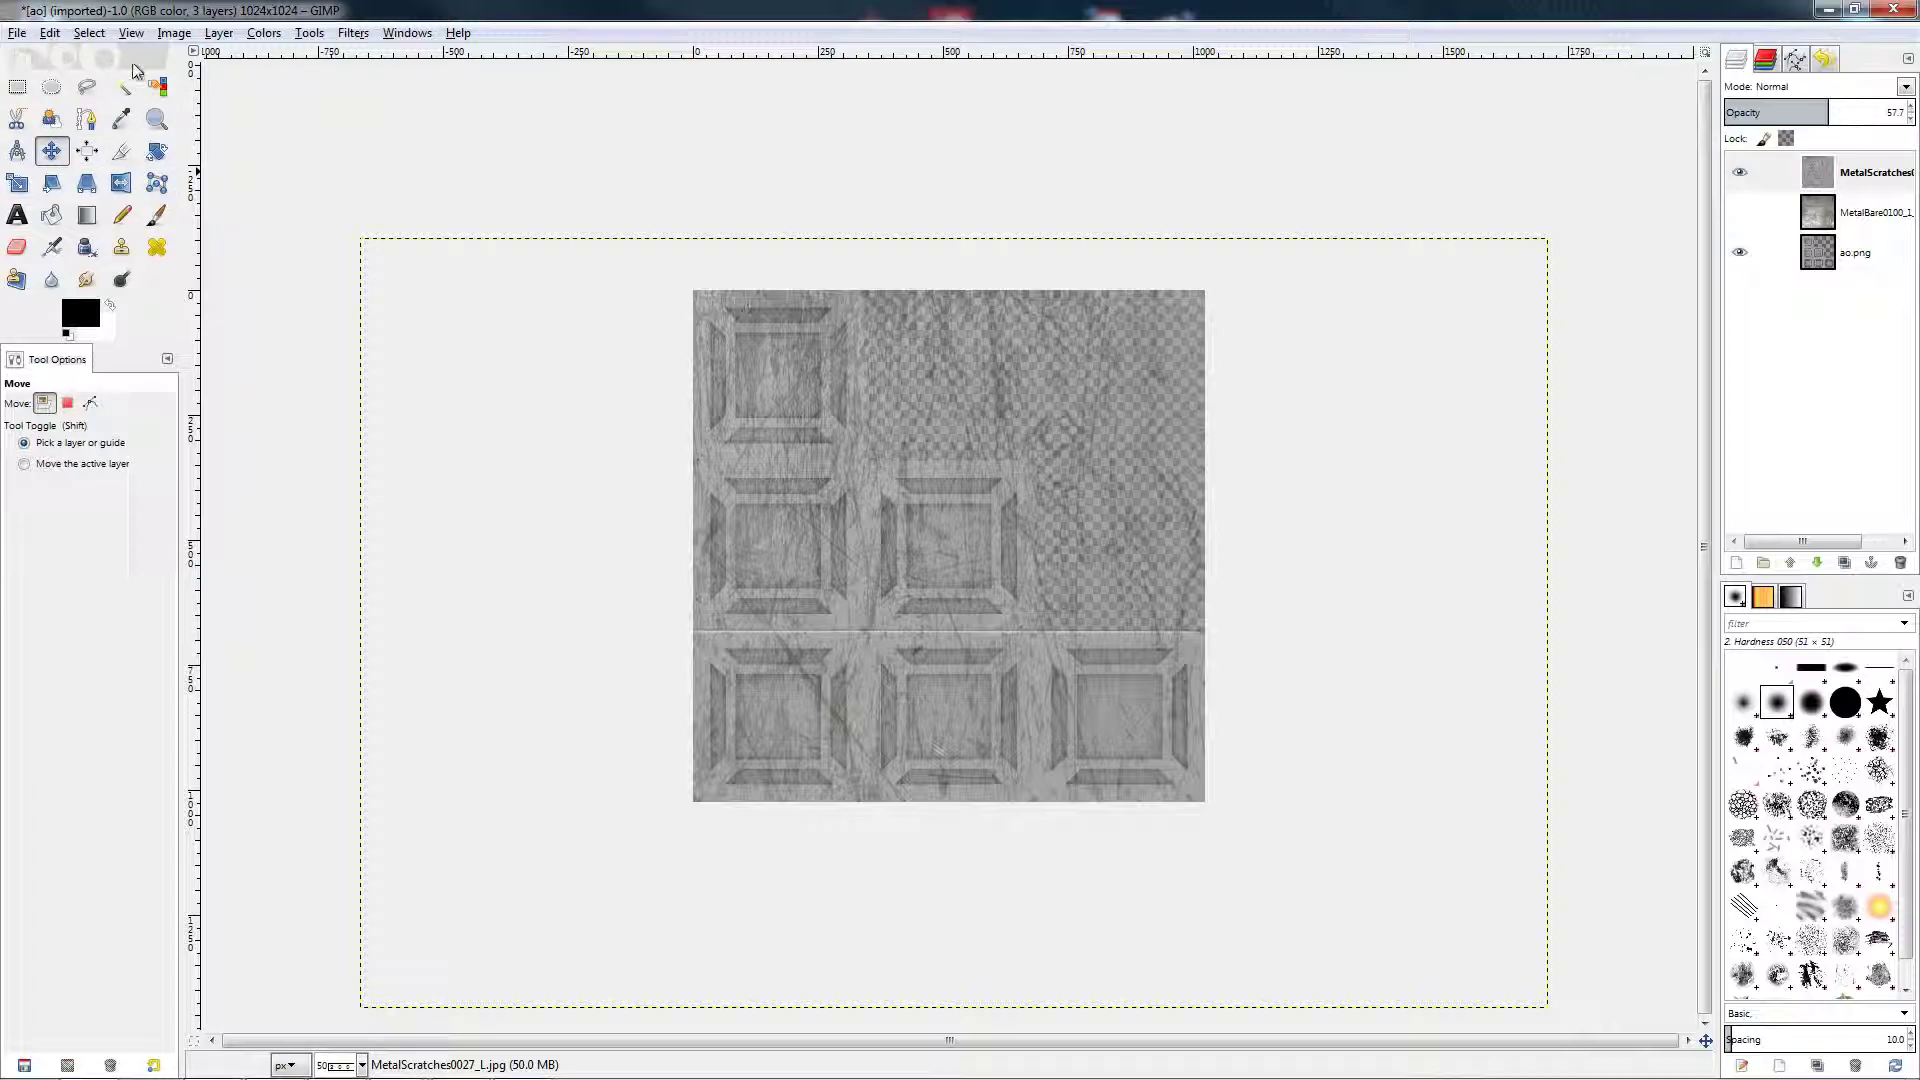
- Try scaling the scratches layer down and moving it up-left, then undo that attempt
click(17, 182)
click(597, 366)
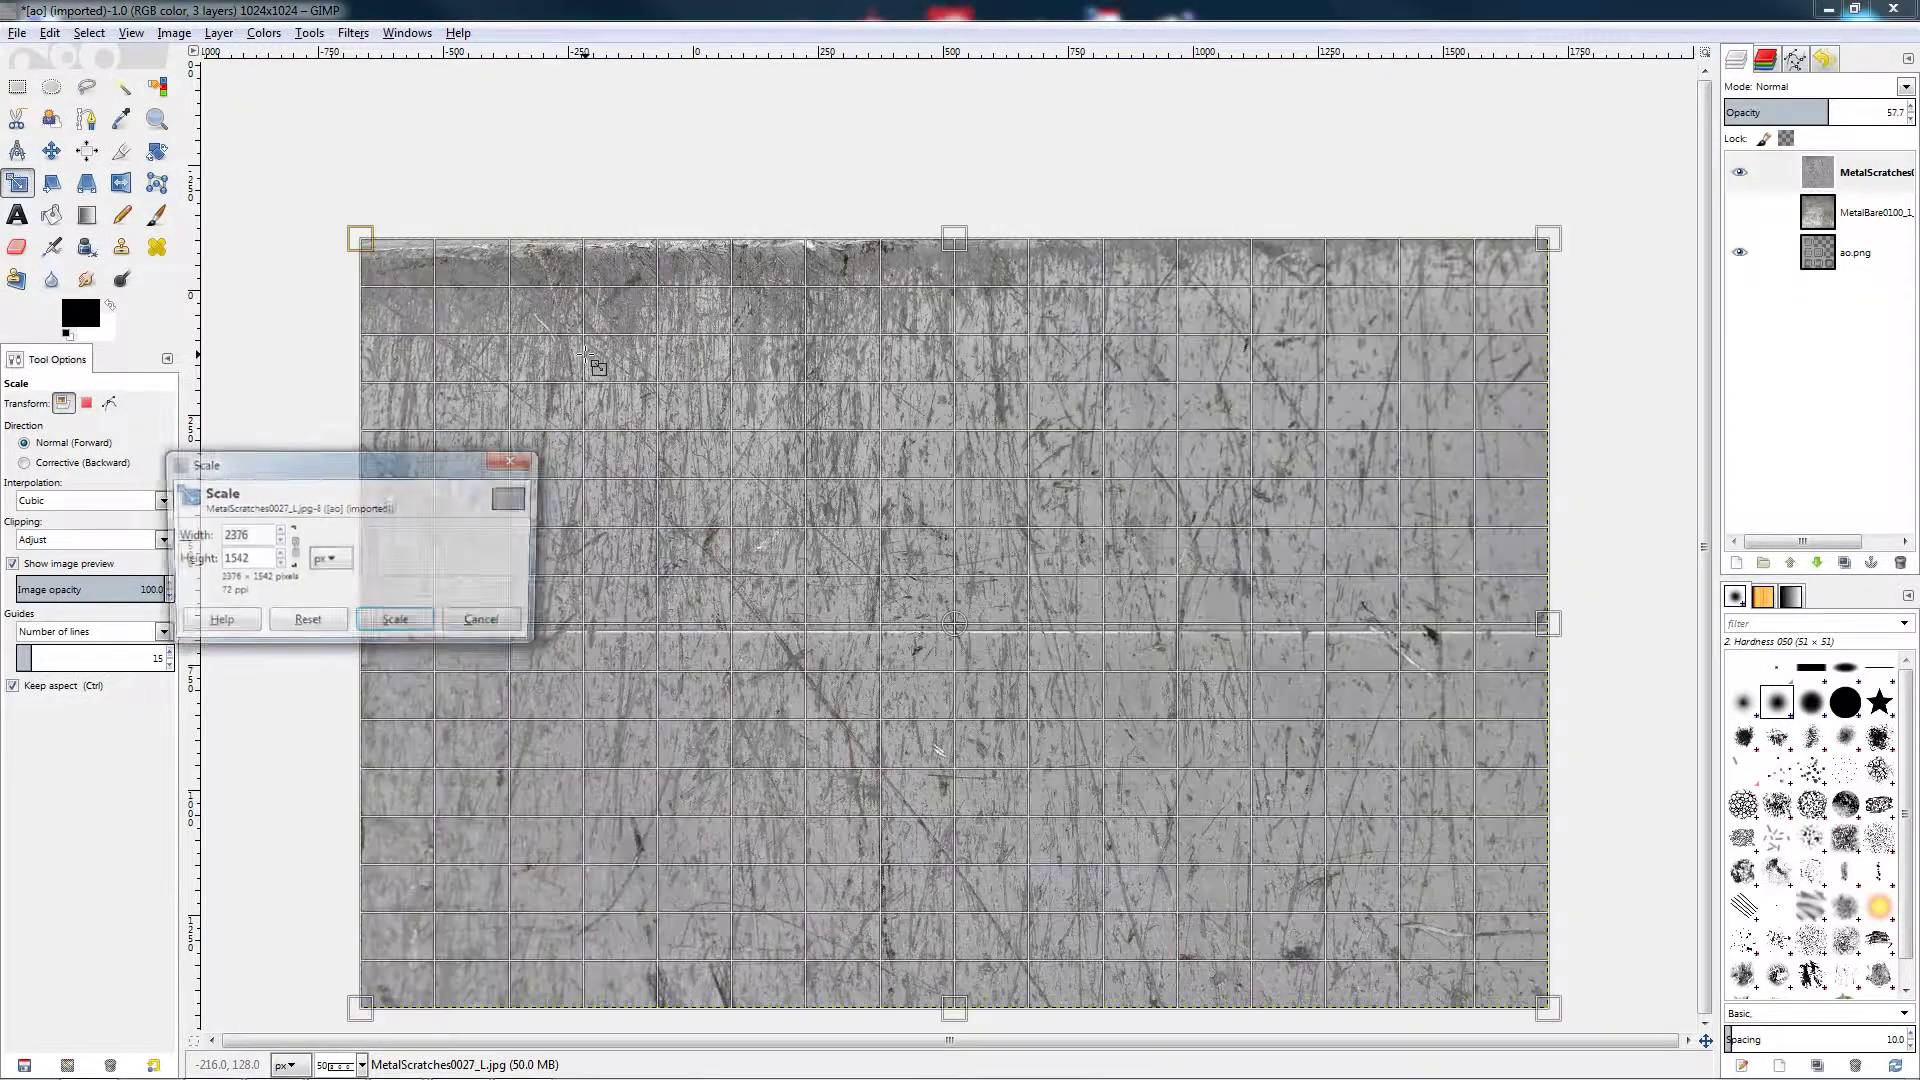
drag(362, 240, 722, 390)
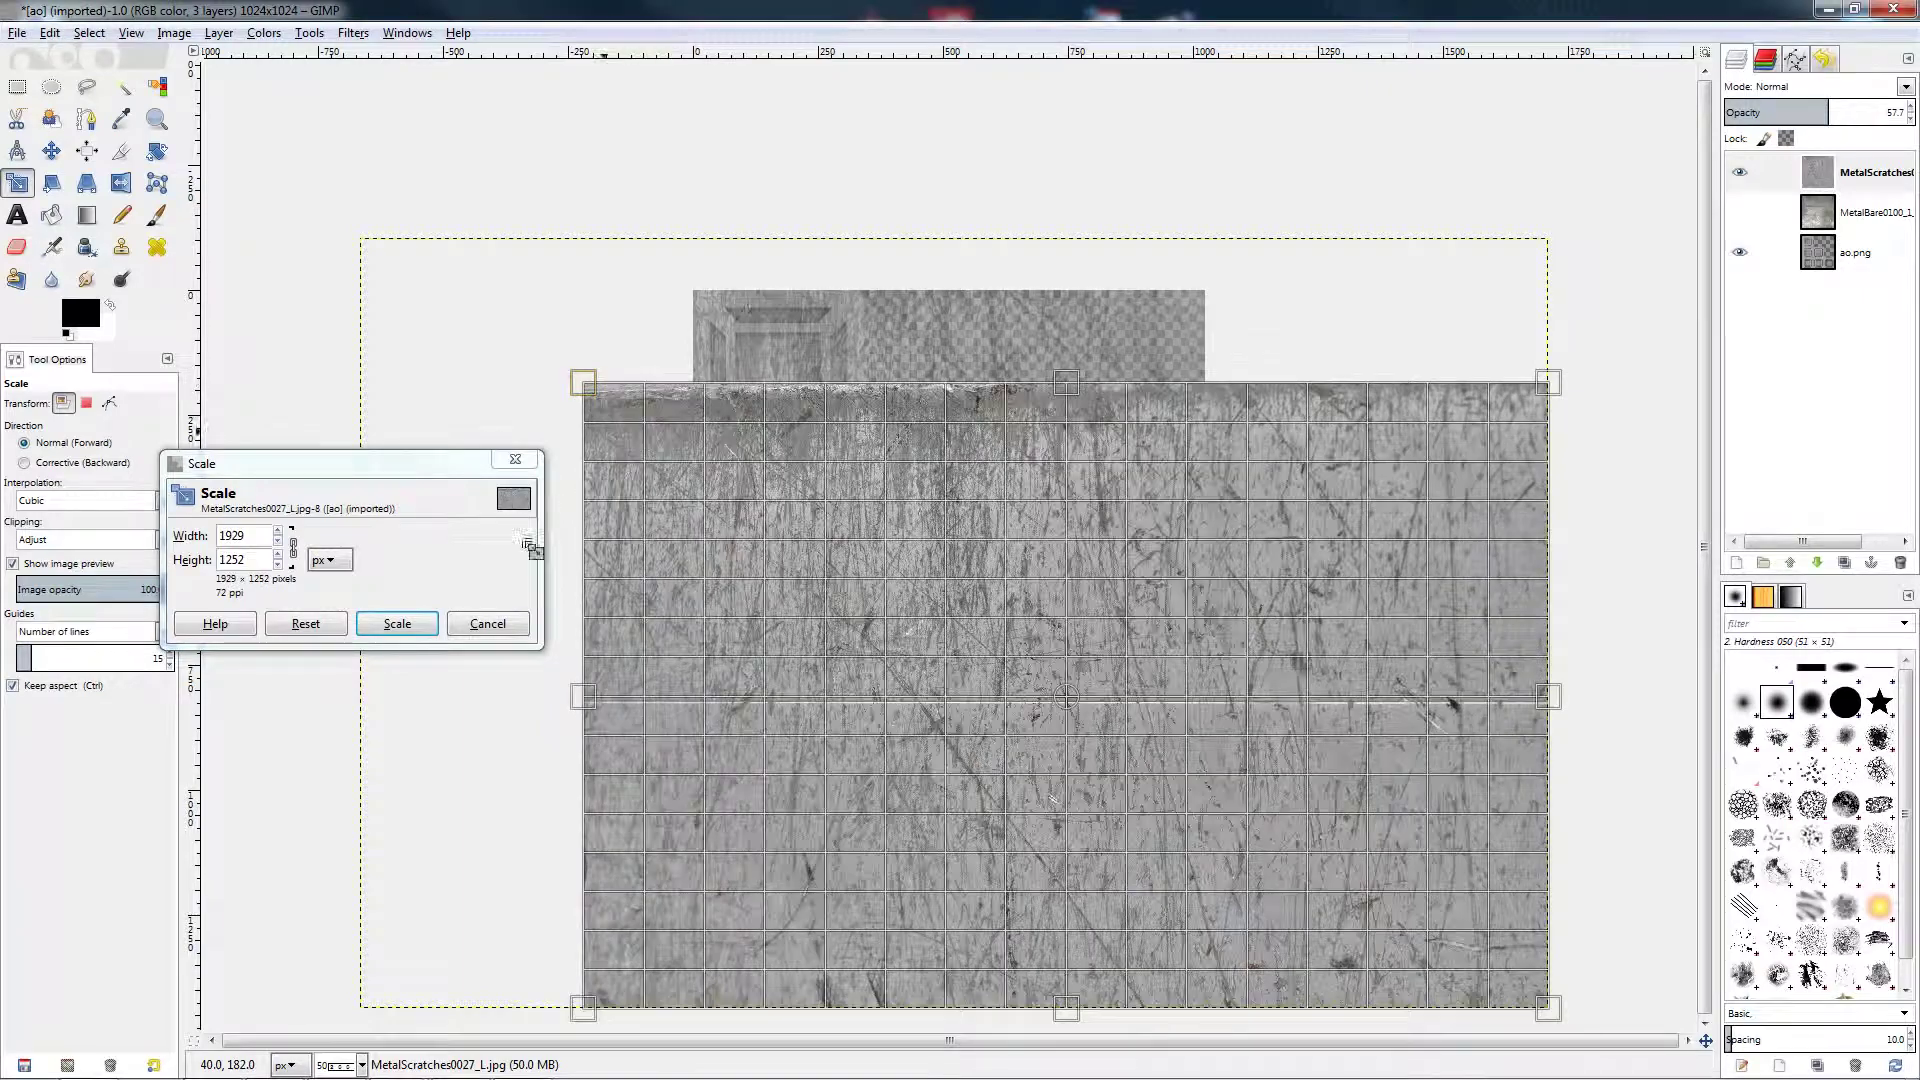
click(397, 623)
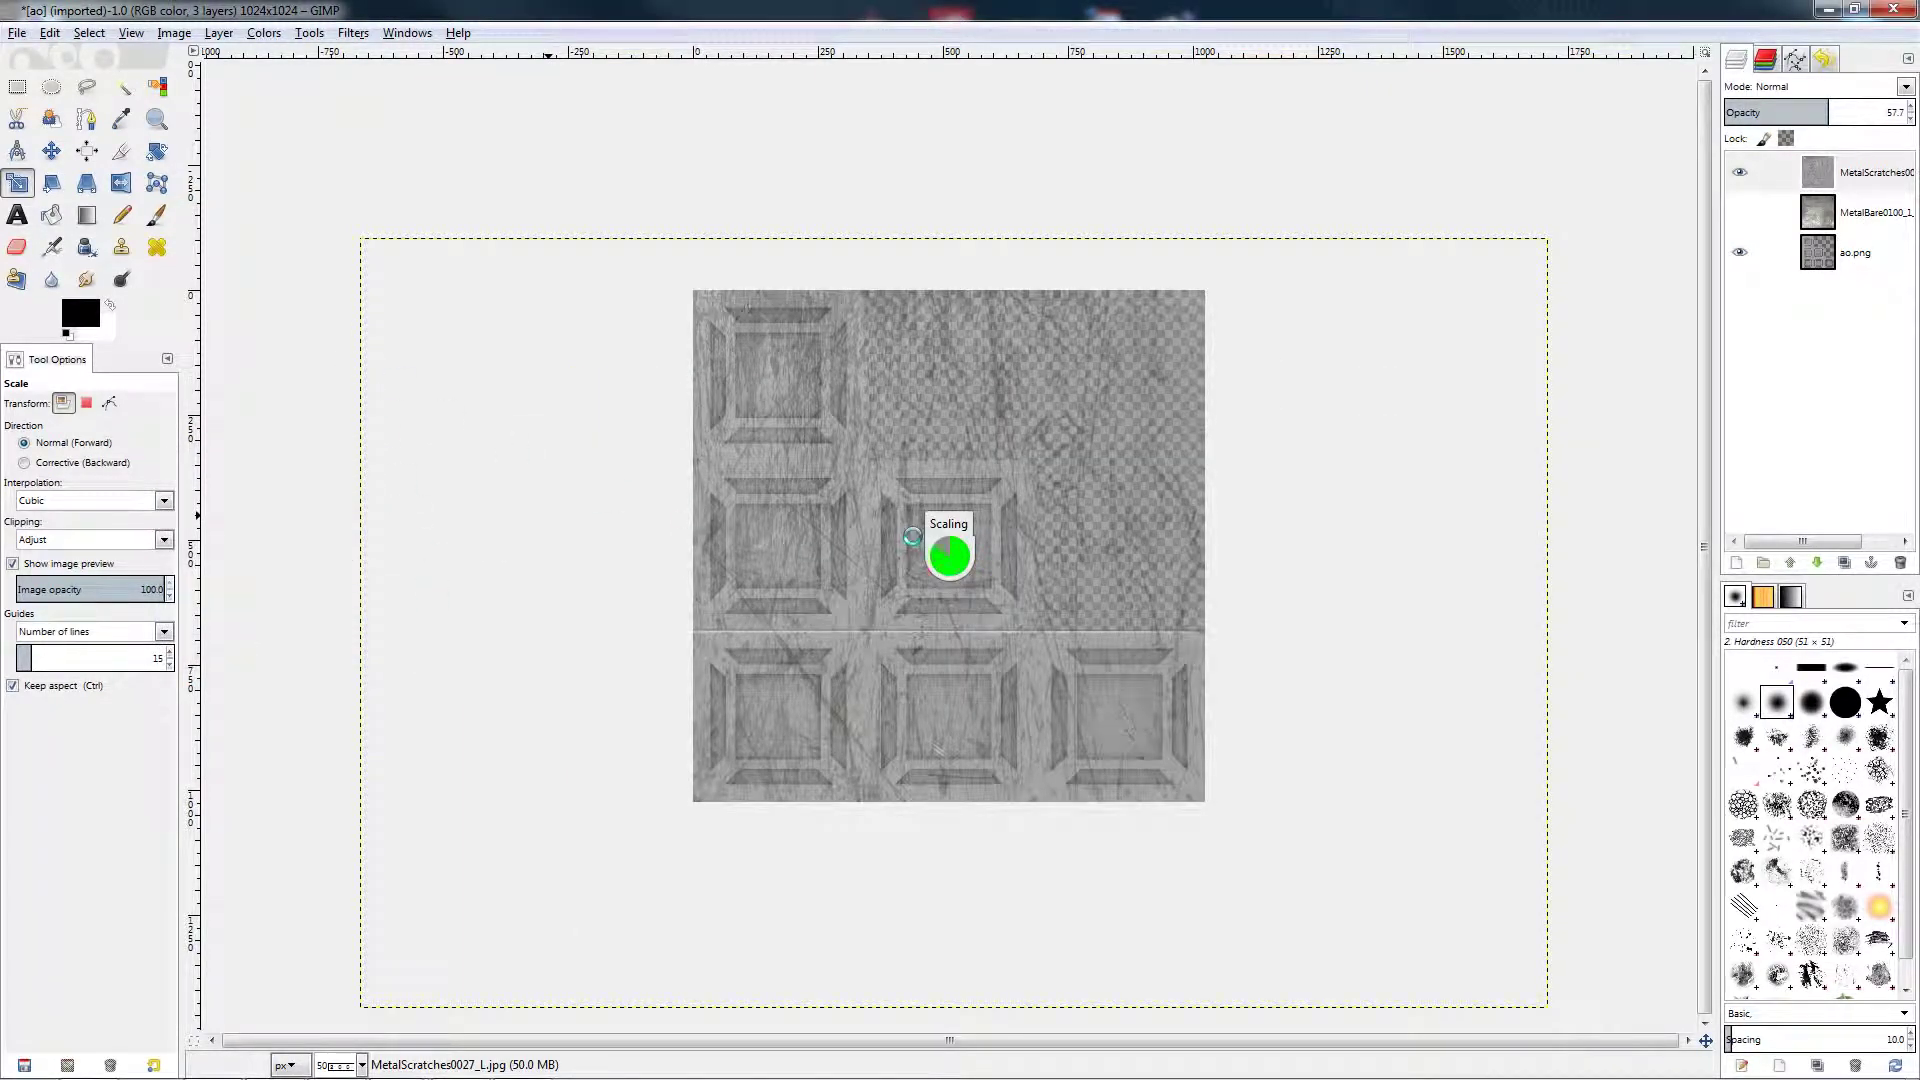
click(51, 150)
drag(1116, 597, 1088, 450)
key(ctrl+z)
key(ctrl+z)
key(ctrl+z)
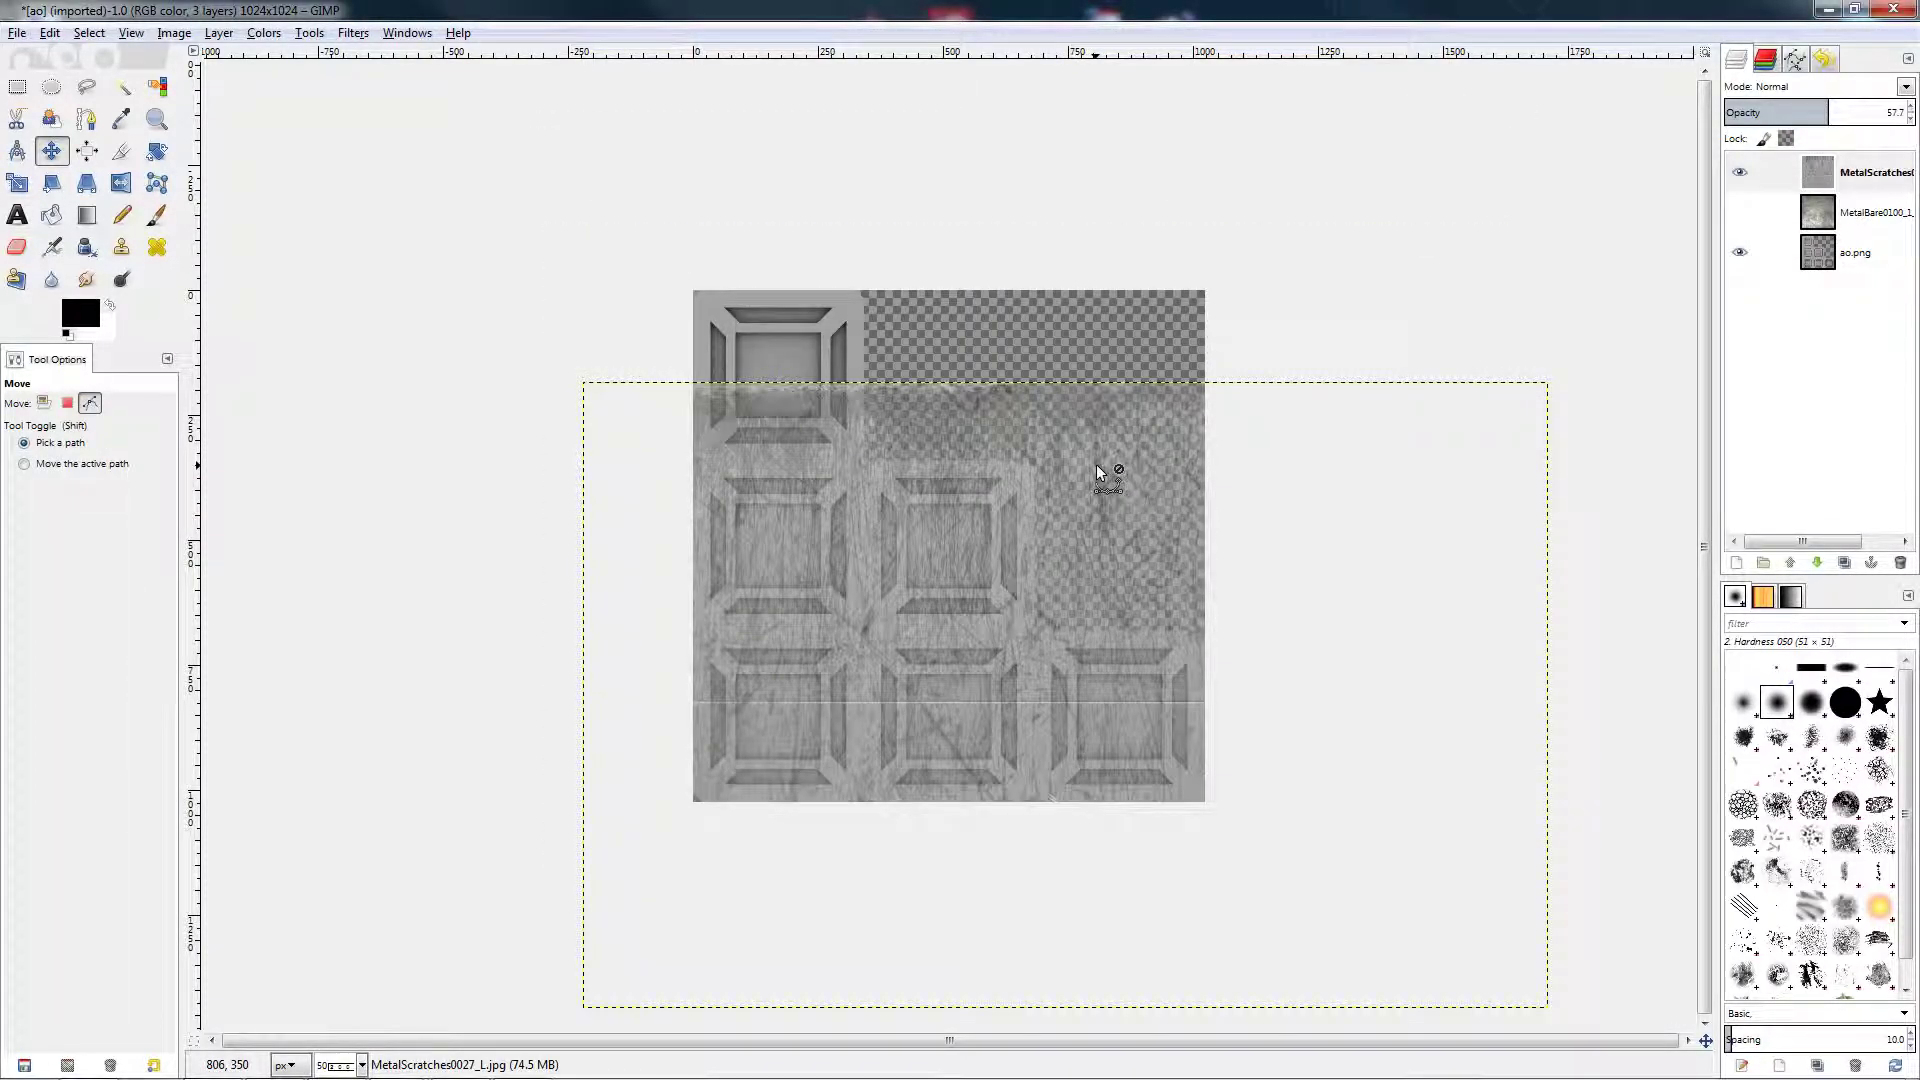
- Rescale the scratches layer to 2028×1316 px and move it up-left to cover the crate
click(17, 182)
click(827, 521)
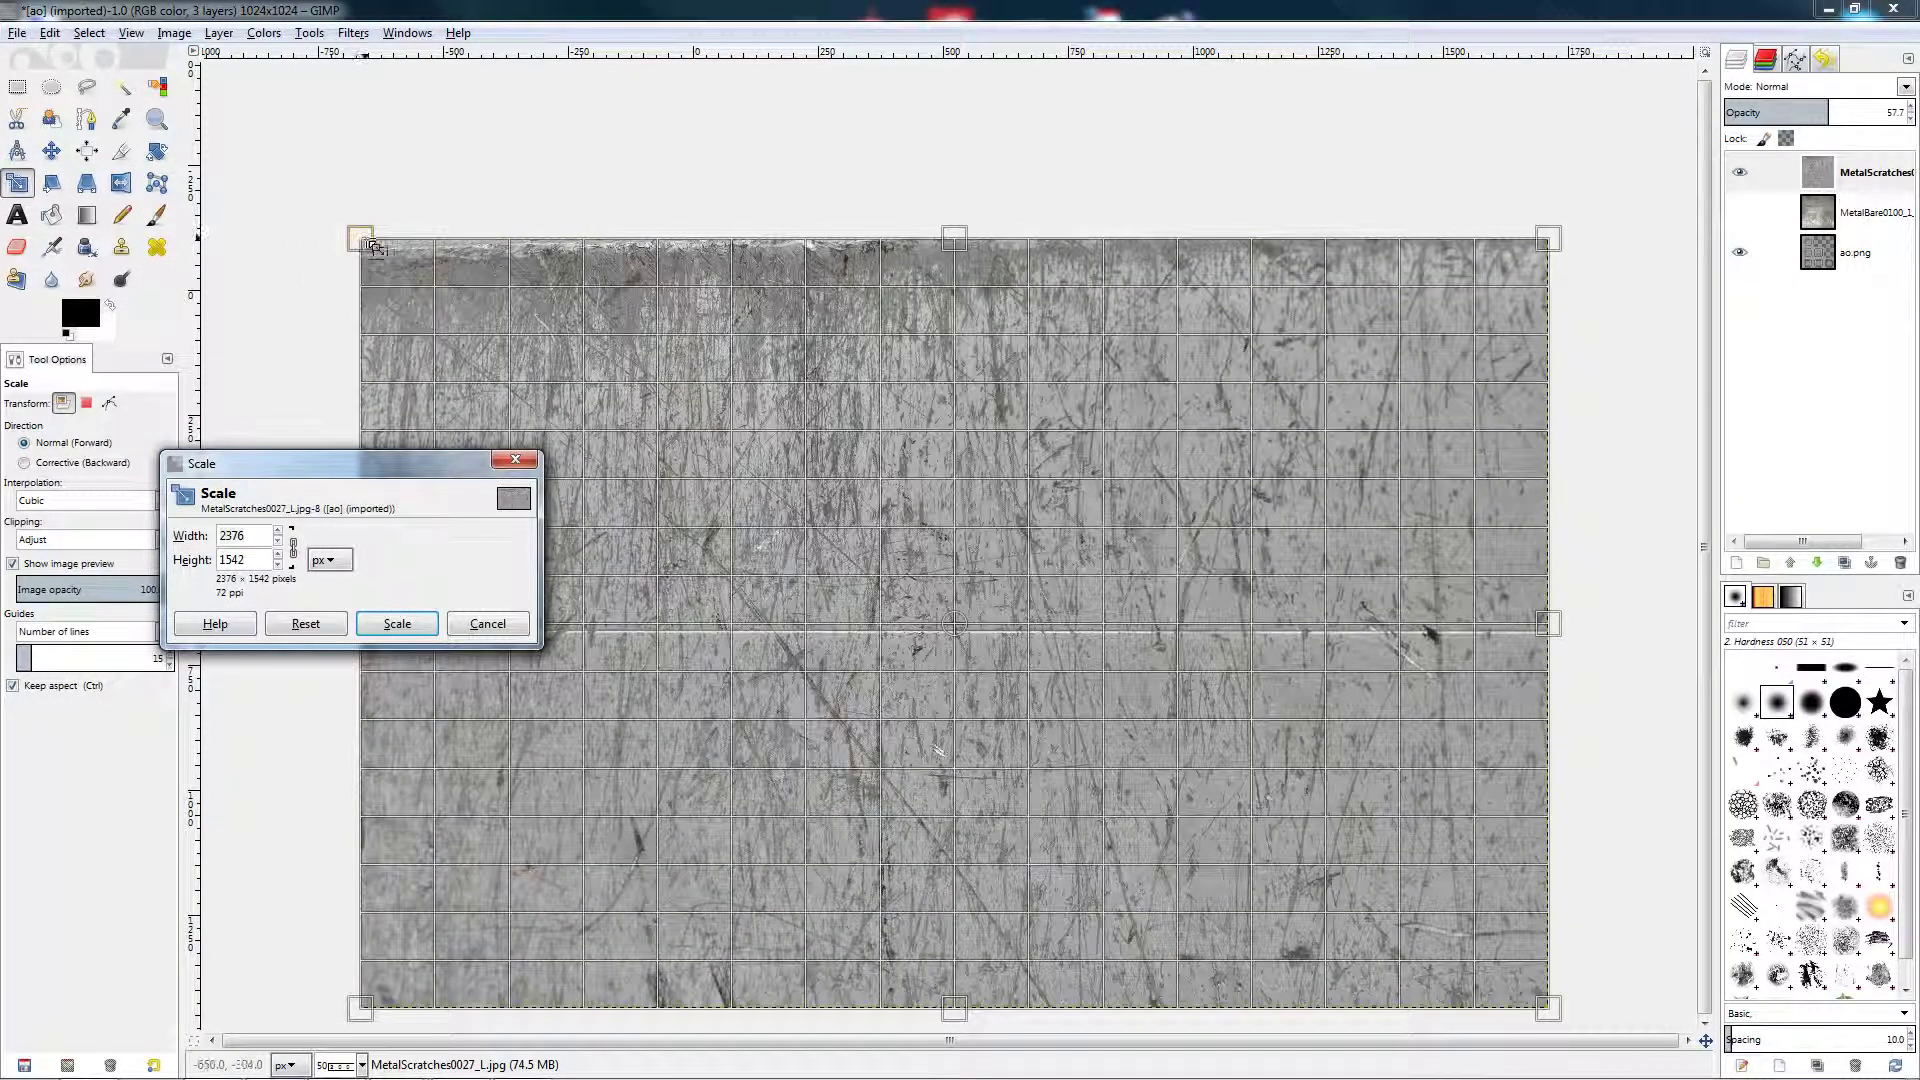
drag(519, 340, 527, 417)
click(415, 624)
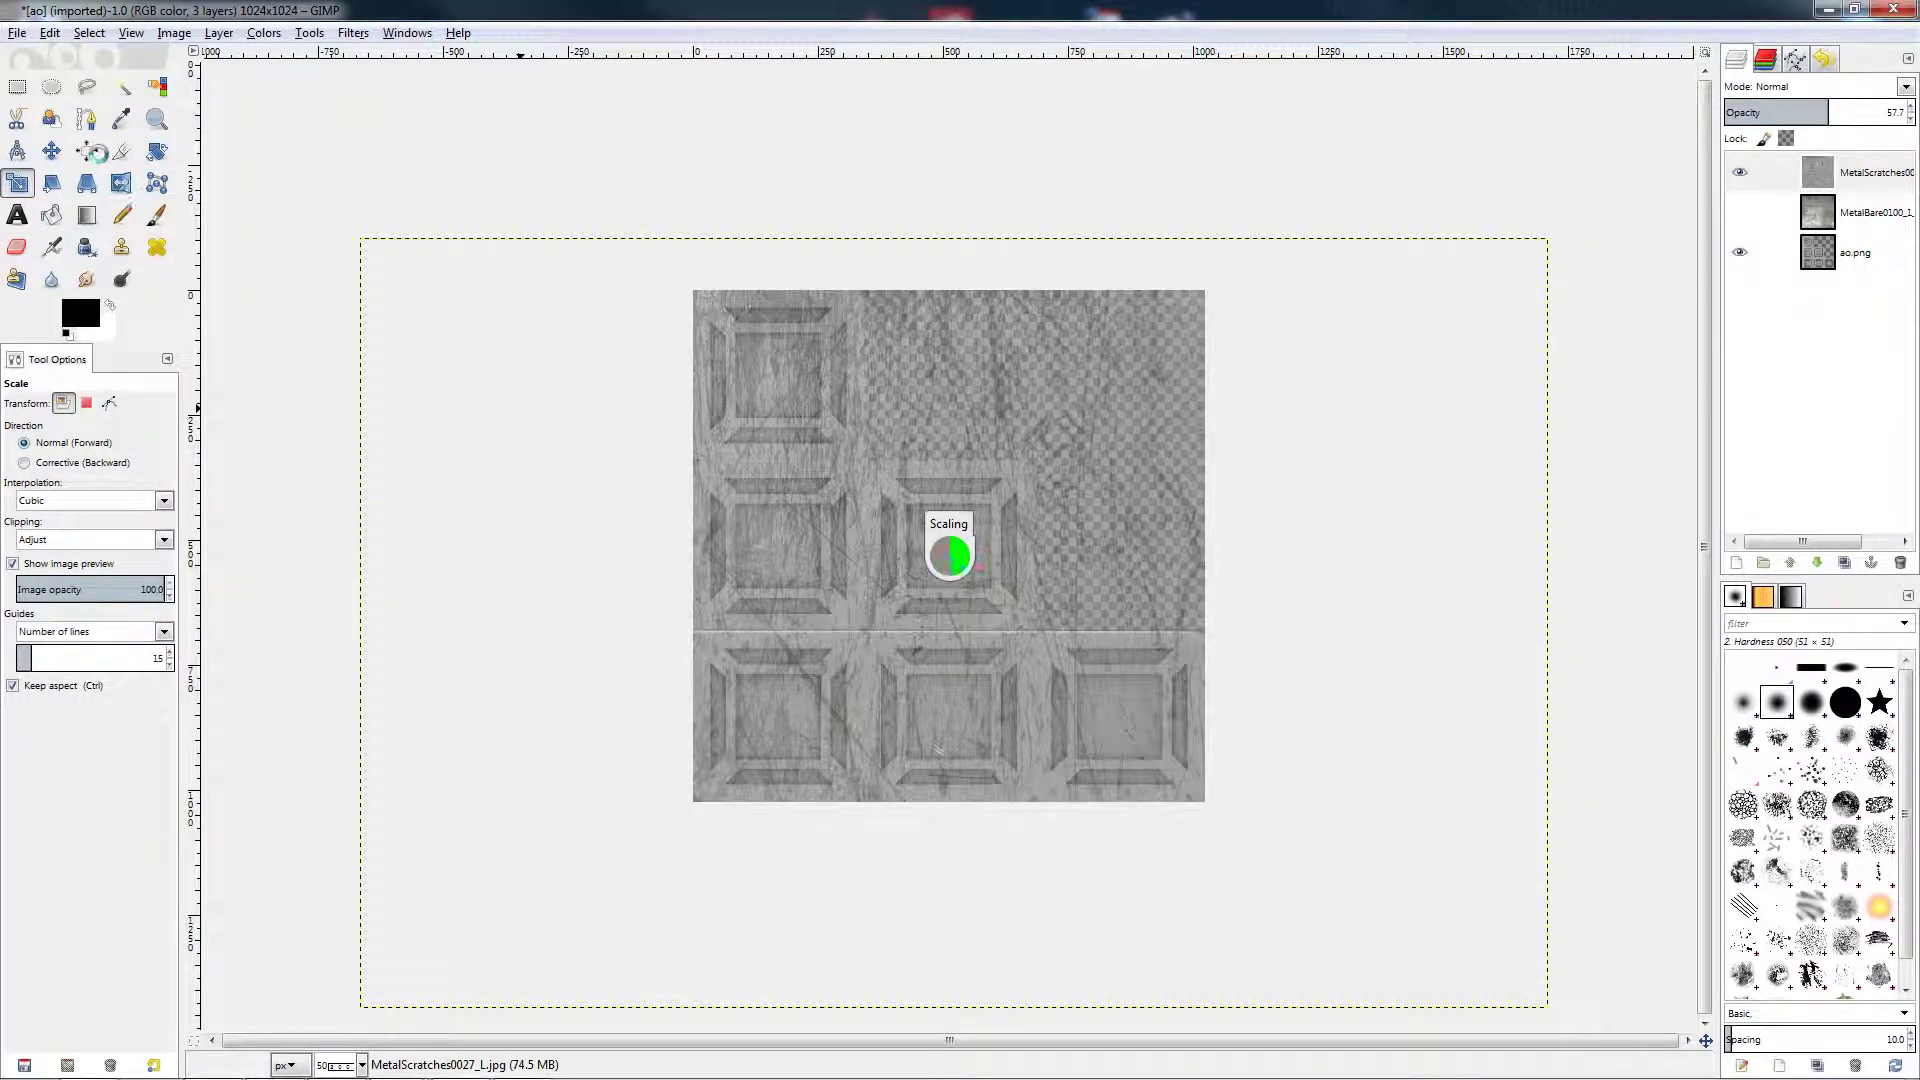
click(52, 150)
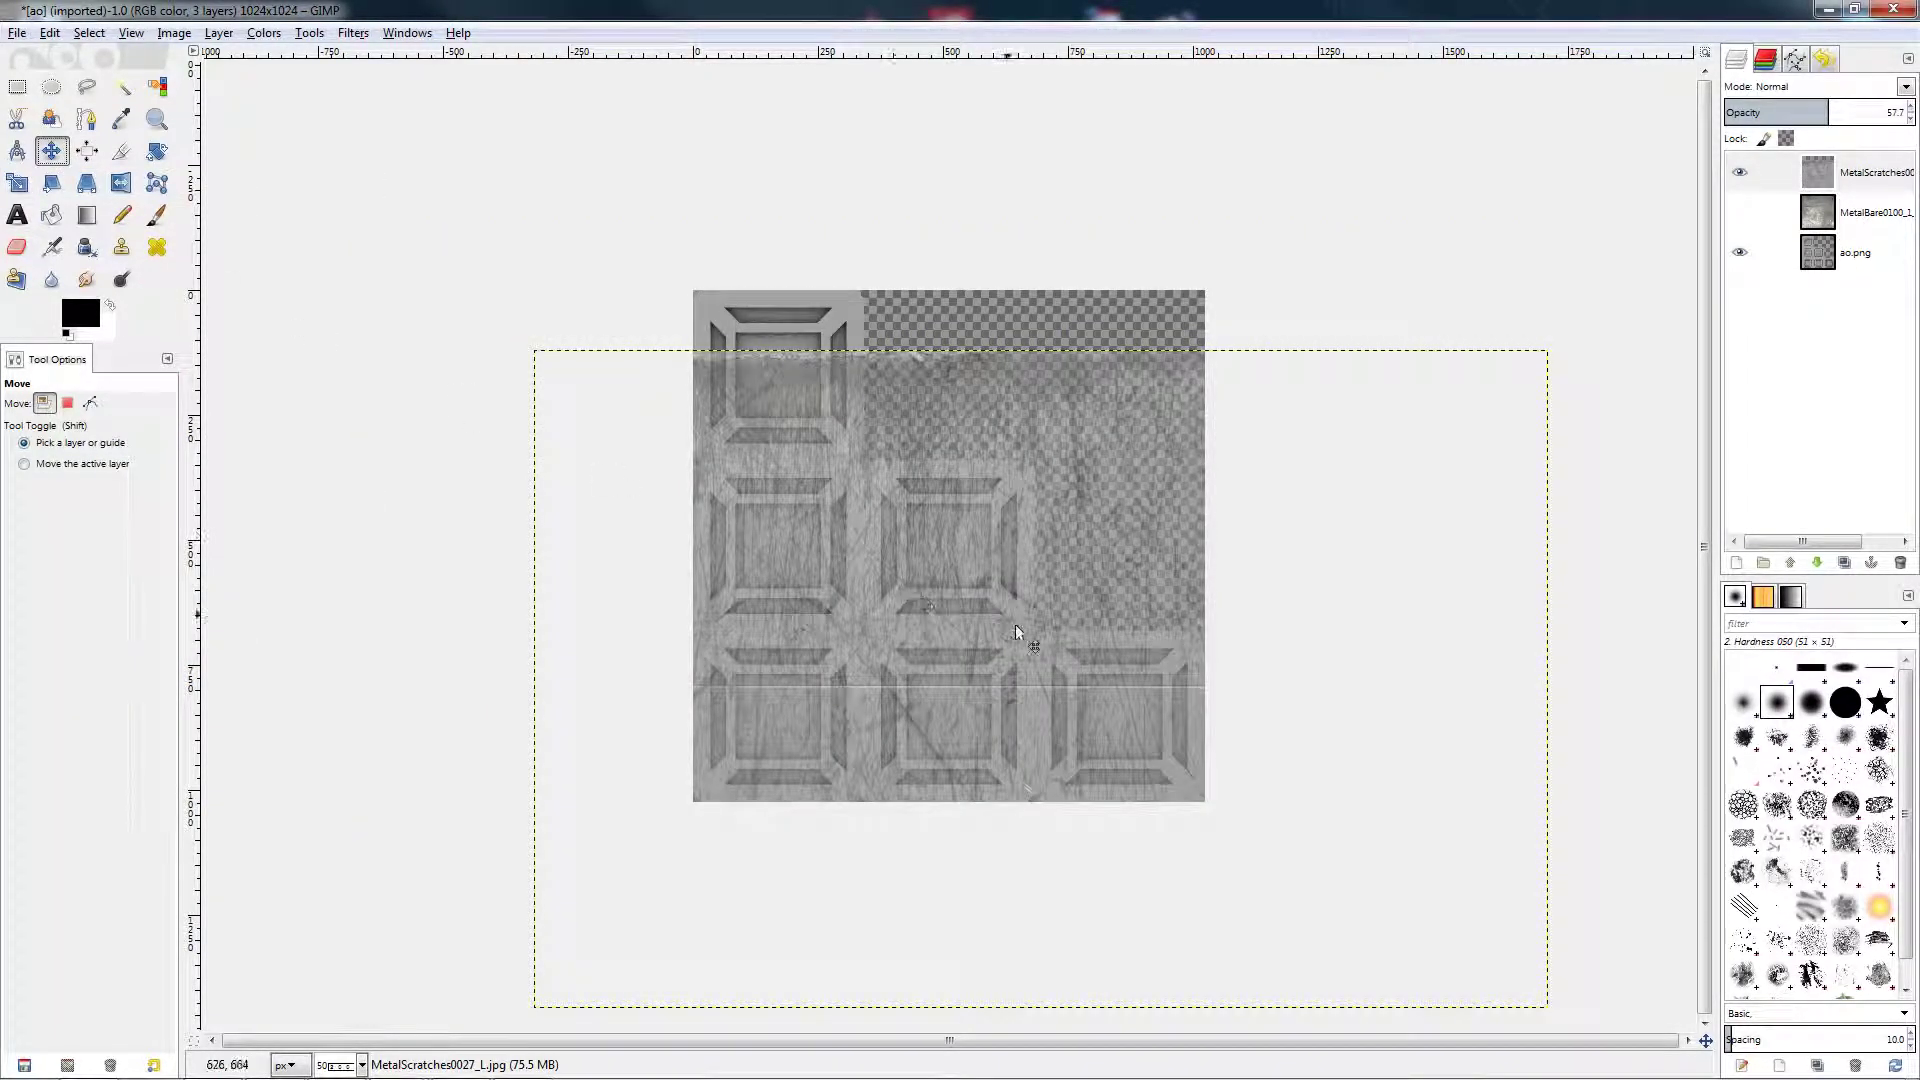
drag(982, 600, 958, 544)
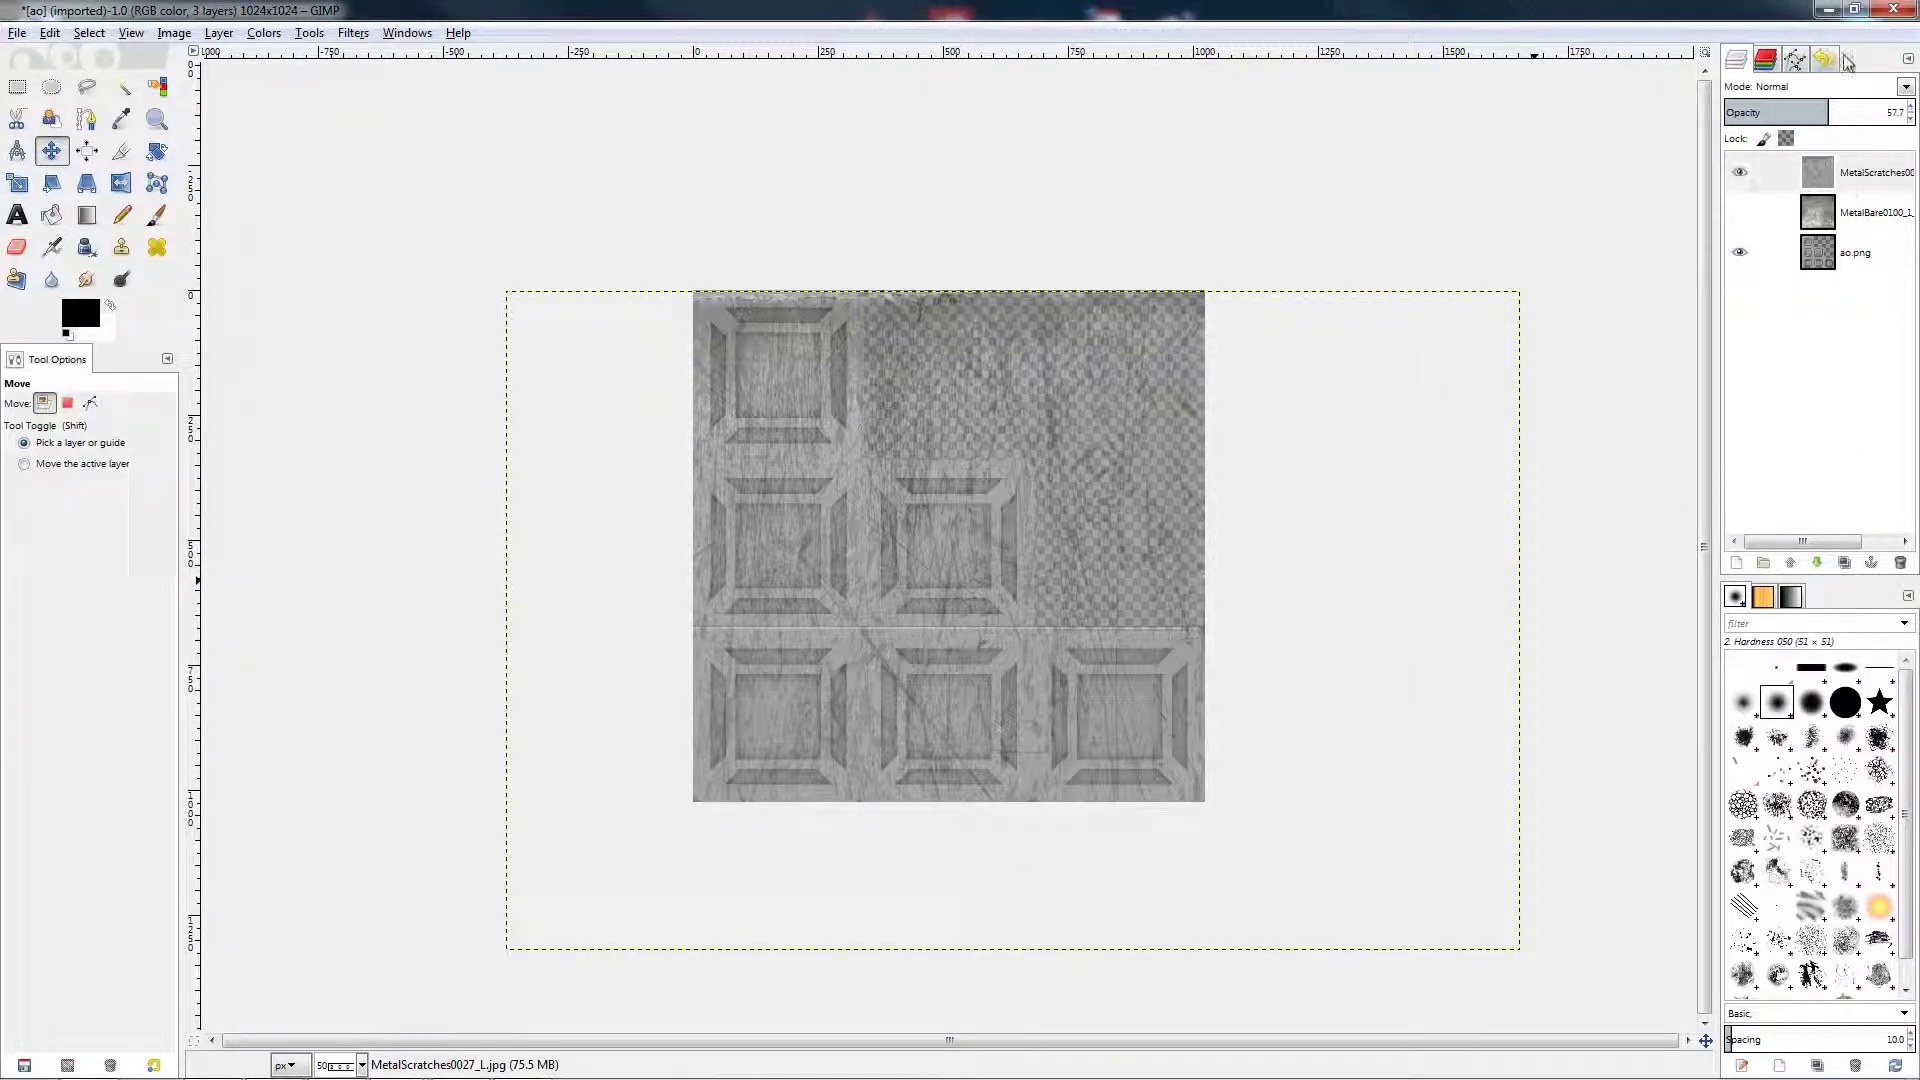
- Return the scratches layer to full opacity and set its blend mode to Darken only
drag(1850, 112, 1916, 100)
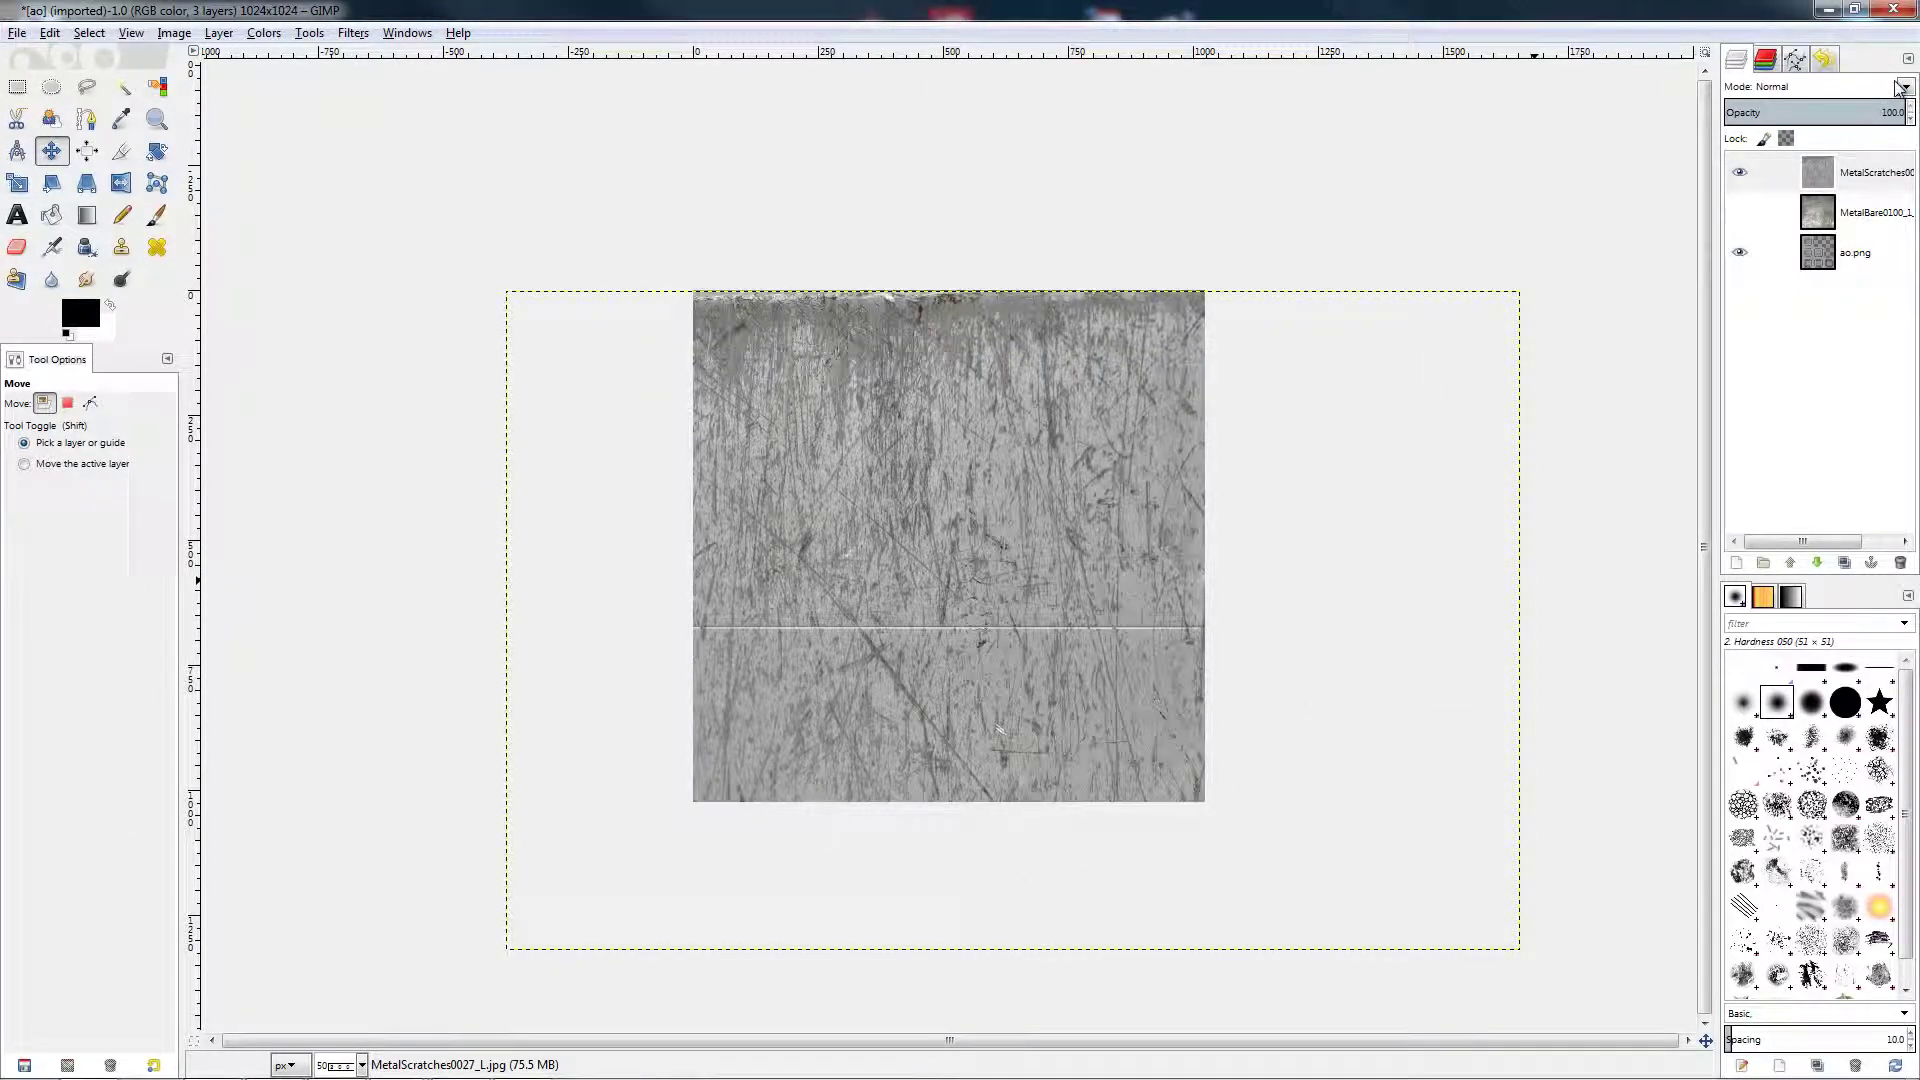
click(1907, 88)
click(1907, 88)
scroll(1910, 90, down, 3)
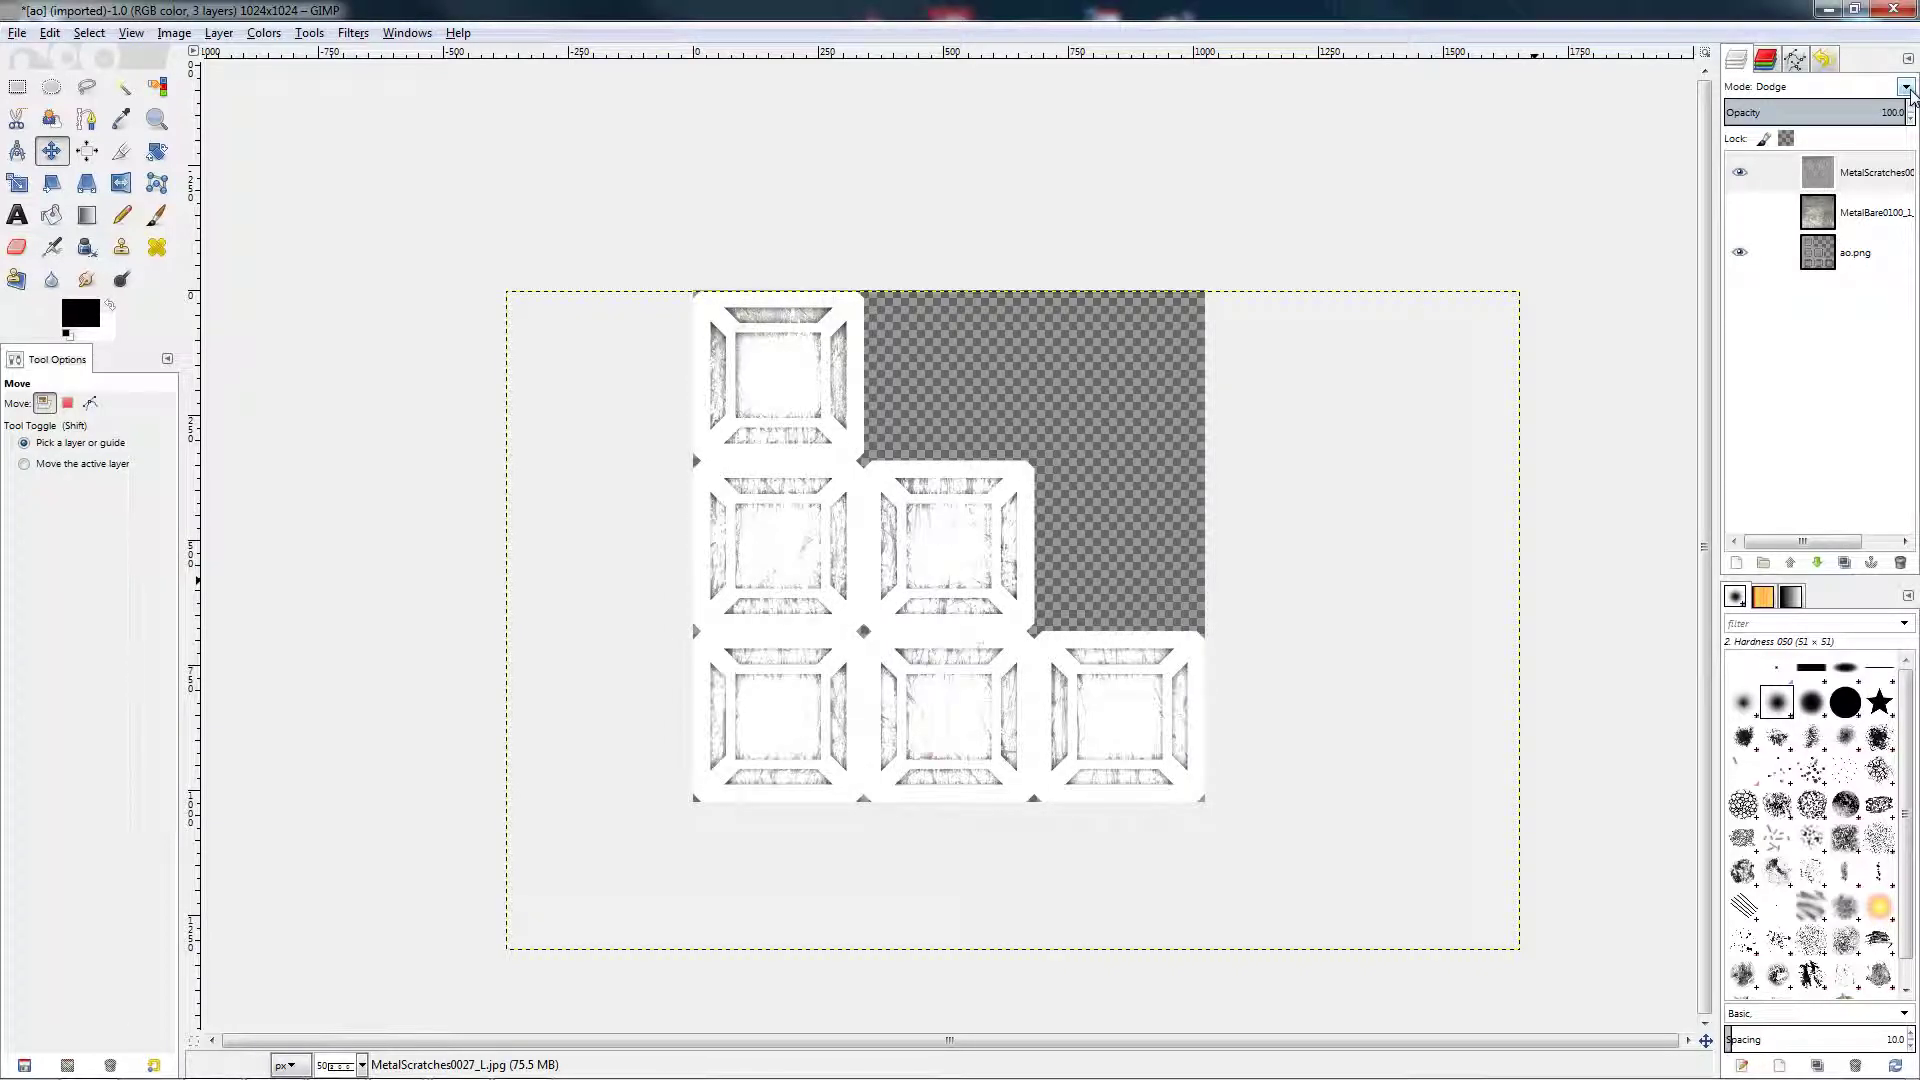
scroll(1910, 90, down, 1)
scroll(1910, 90, down, 1)
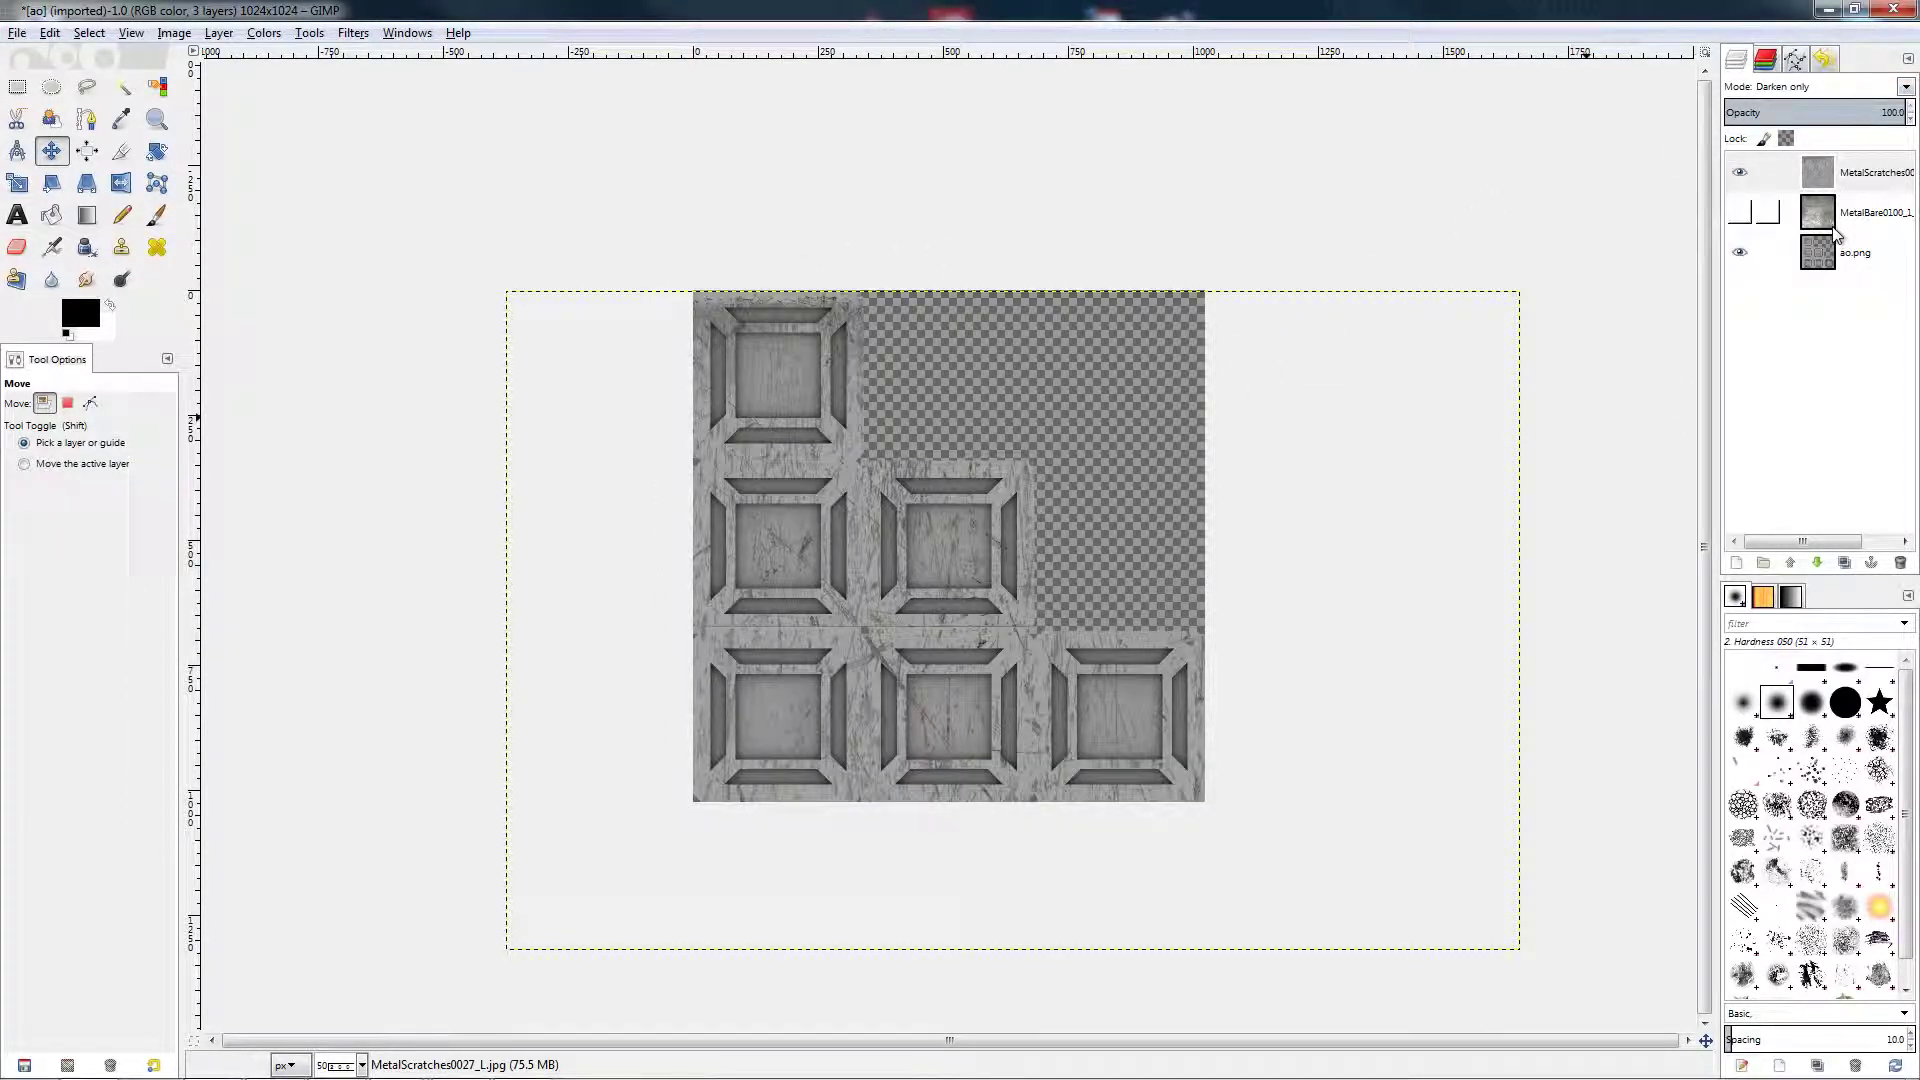
- Show the MetalBare0100_1 layer and set its blend mode to Multiply
click(1763, 214)
click(1740, 212)
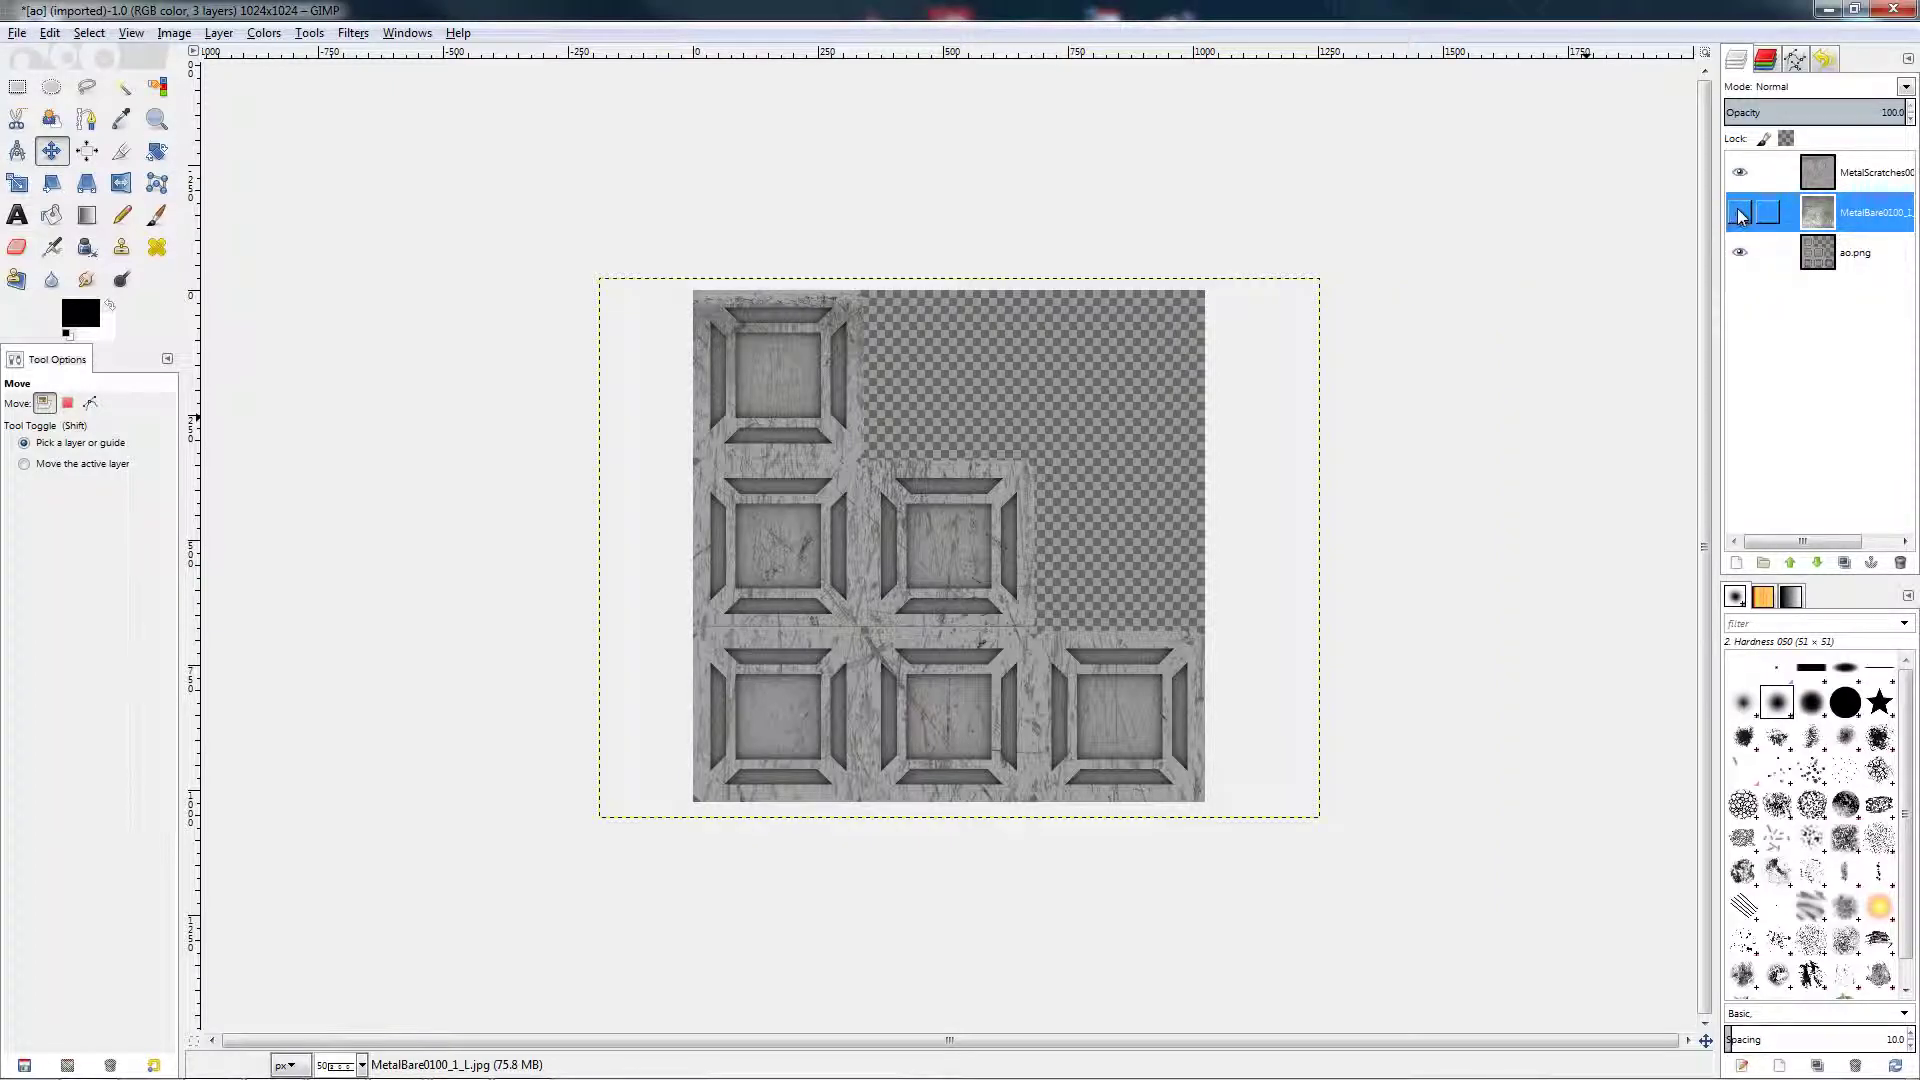
click(1907, 88)
click(1910, 89)
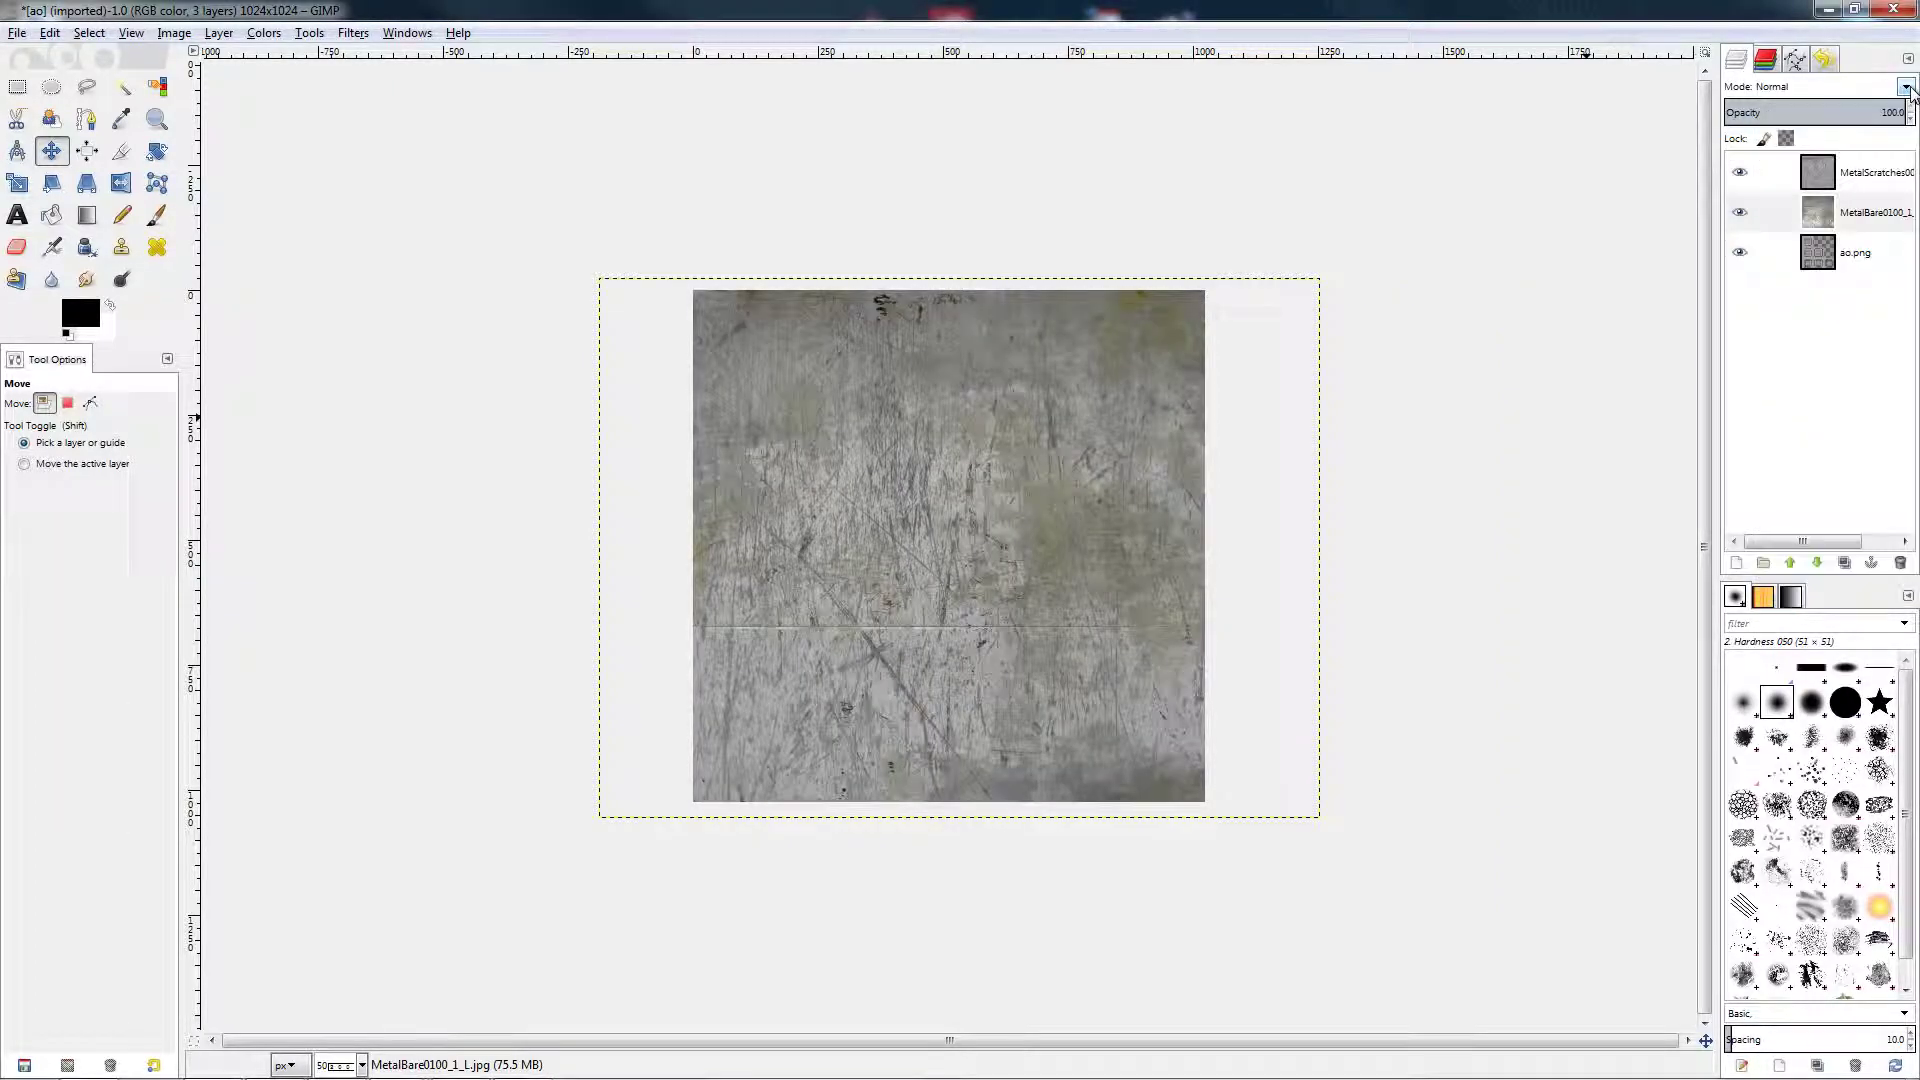
scroll(1907, 88, down, 4)
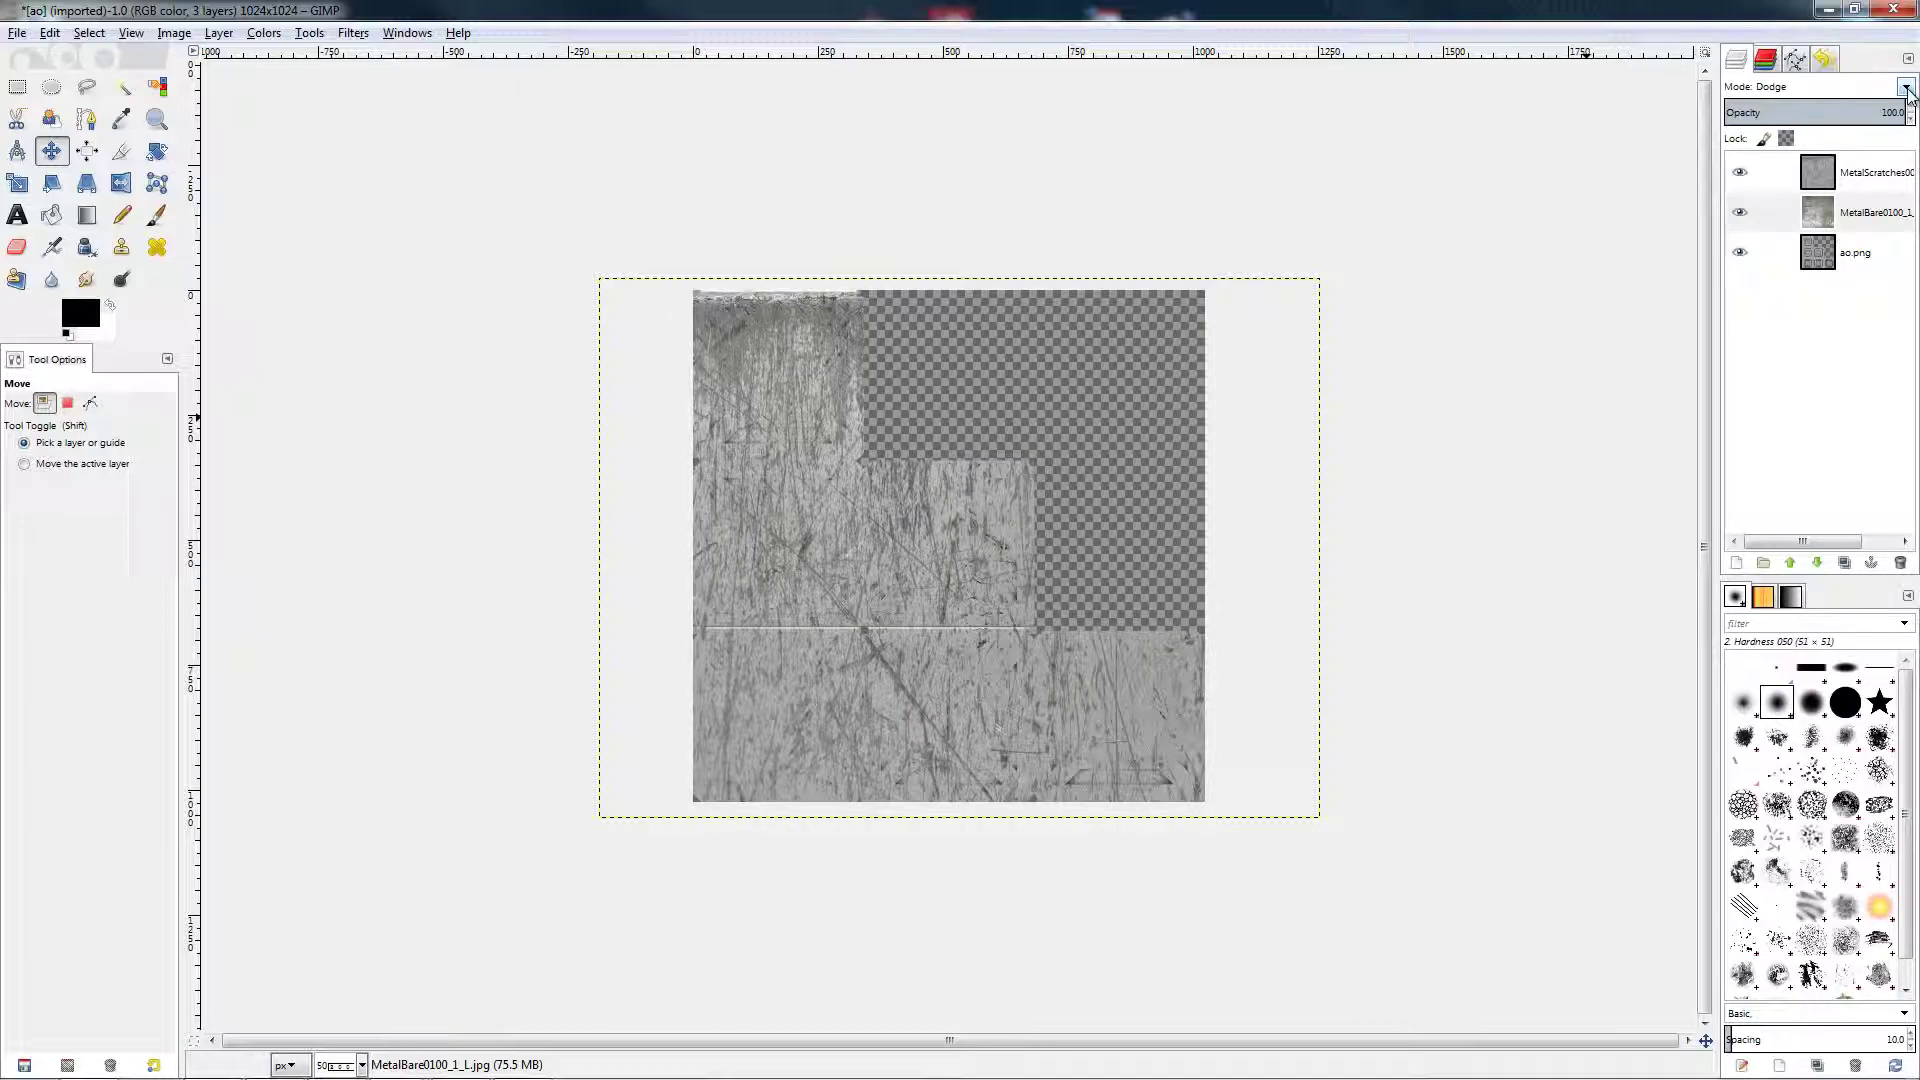
scroll(1907, 88, down, 2)
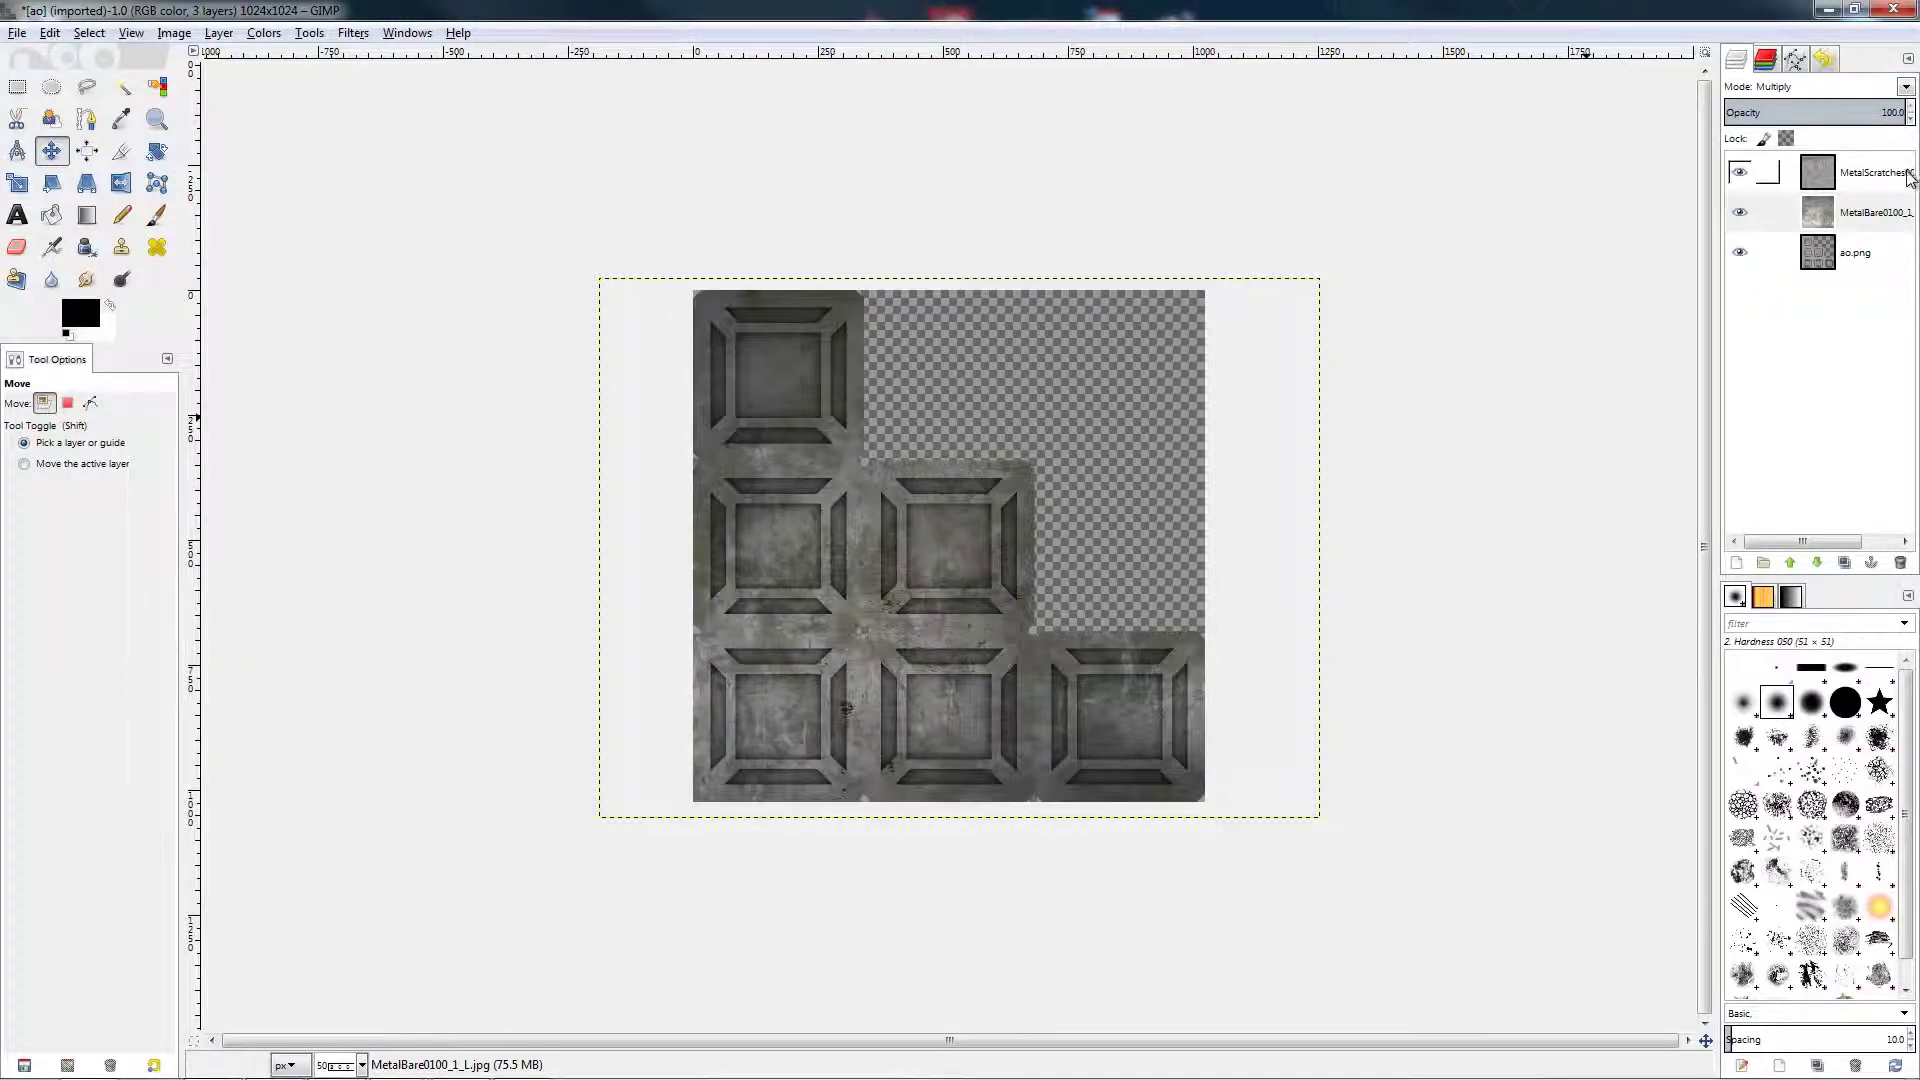
- Make MetalBare0100 active, set Move to the active layer, and drag it slightly left
click(1834, 198)
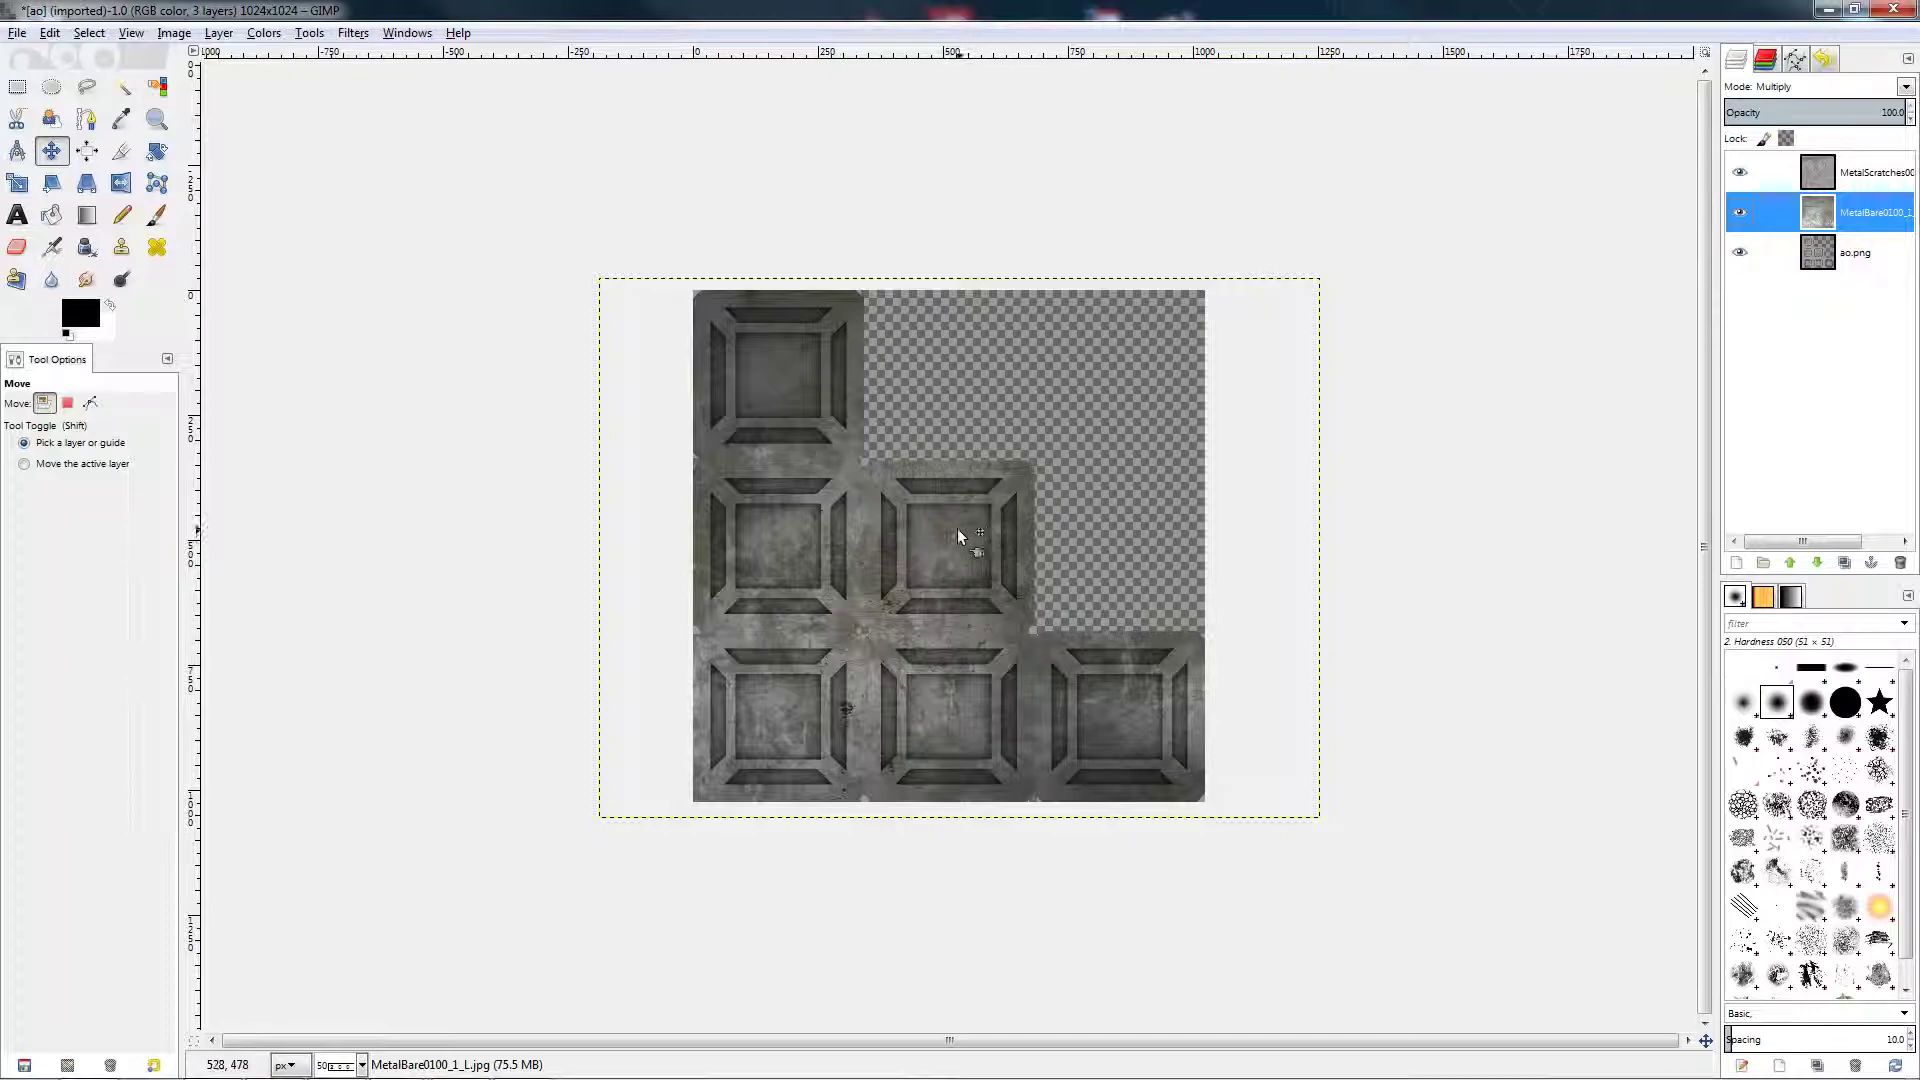
drag(957, 528, 920, 528)
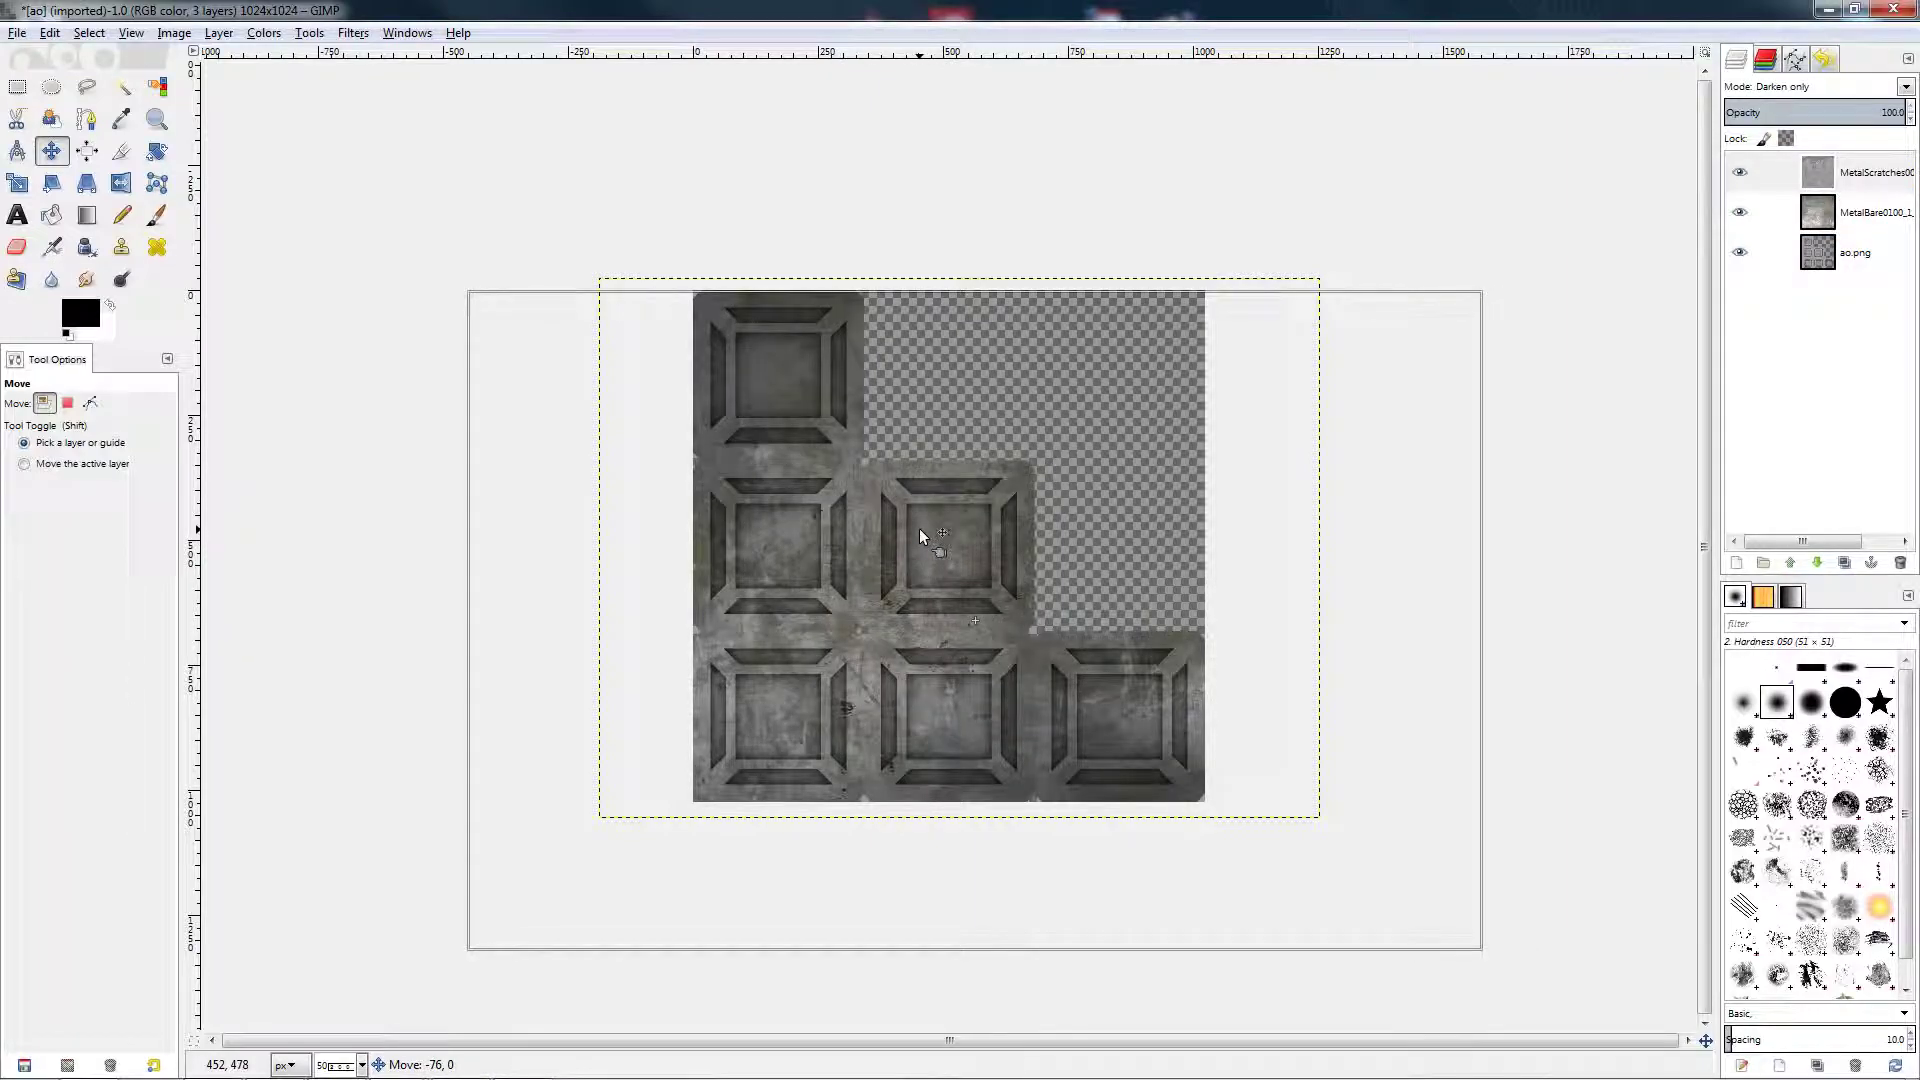
click(950, 530)
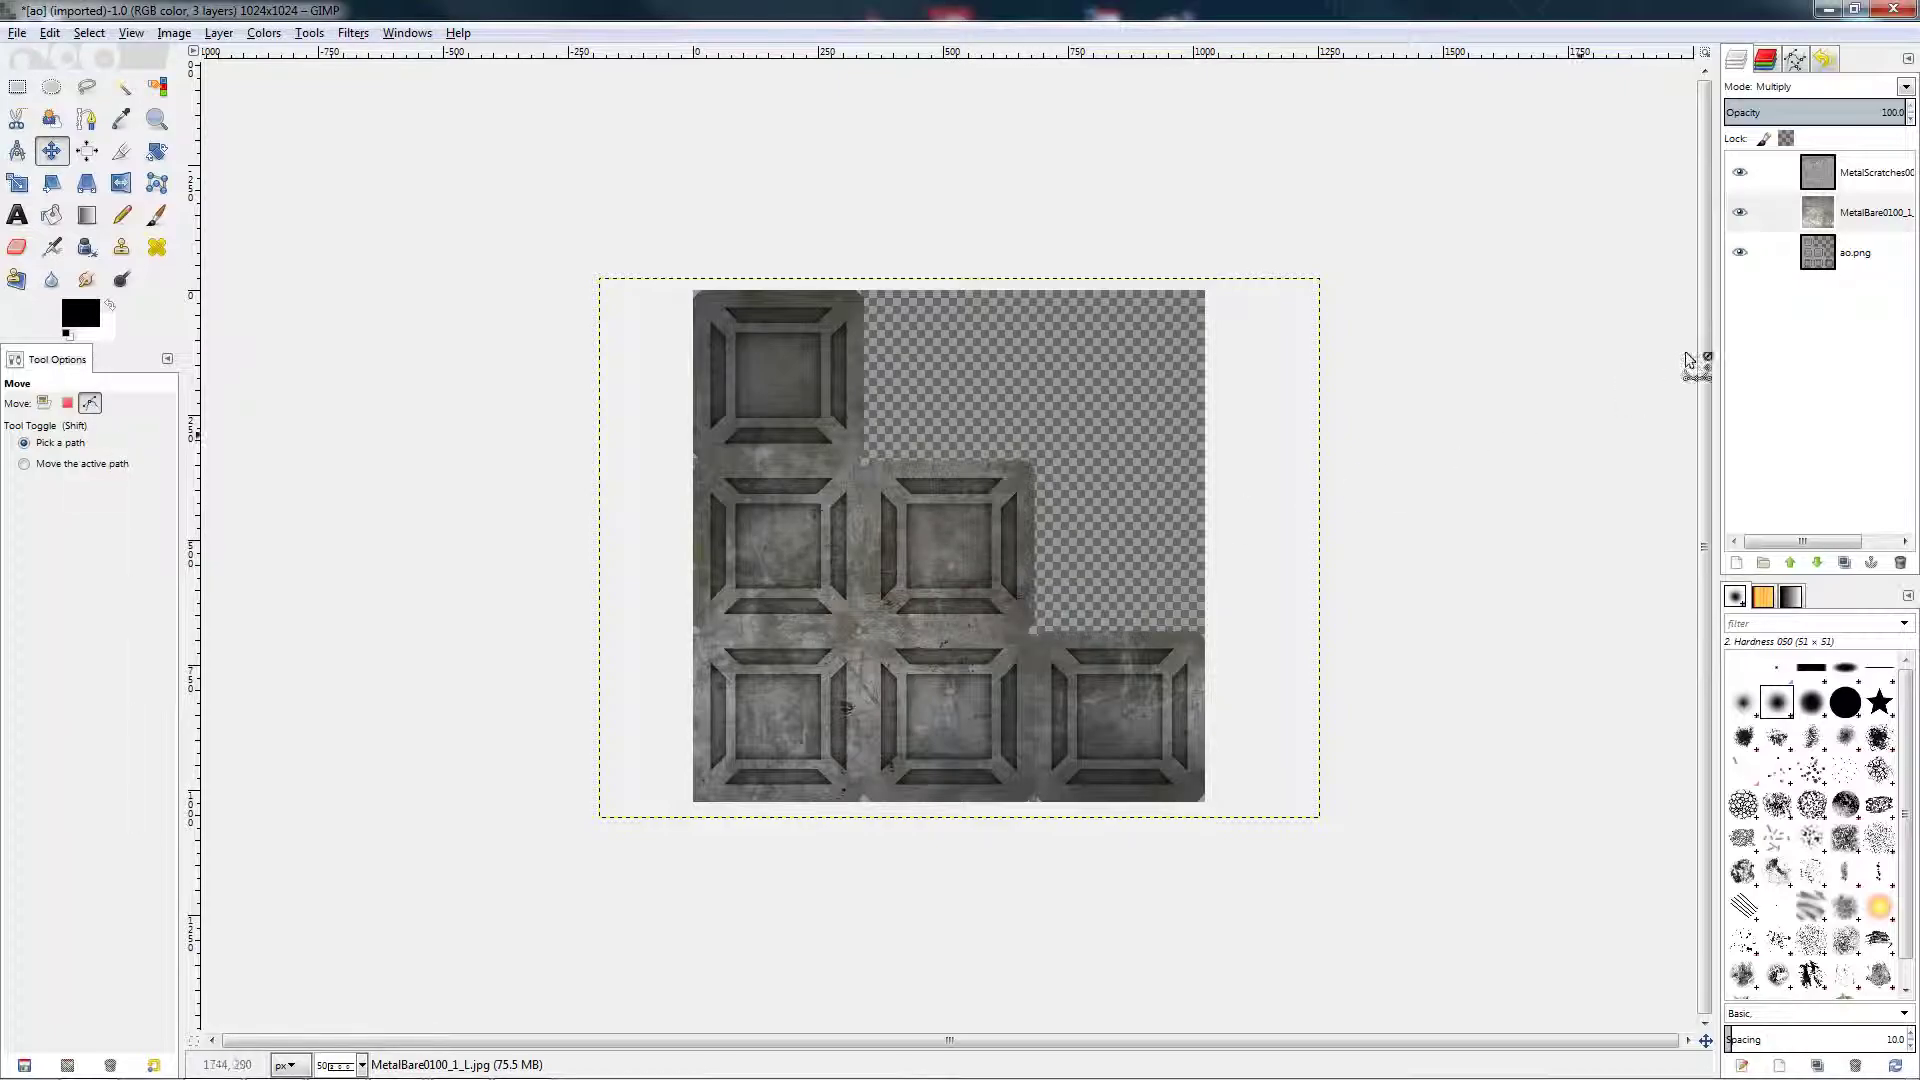
click(1830, 216)
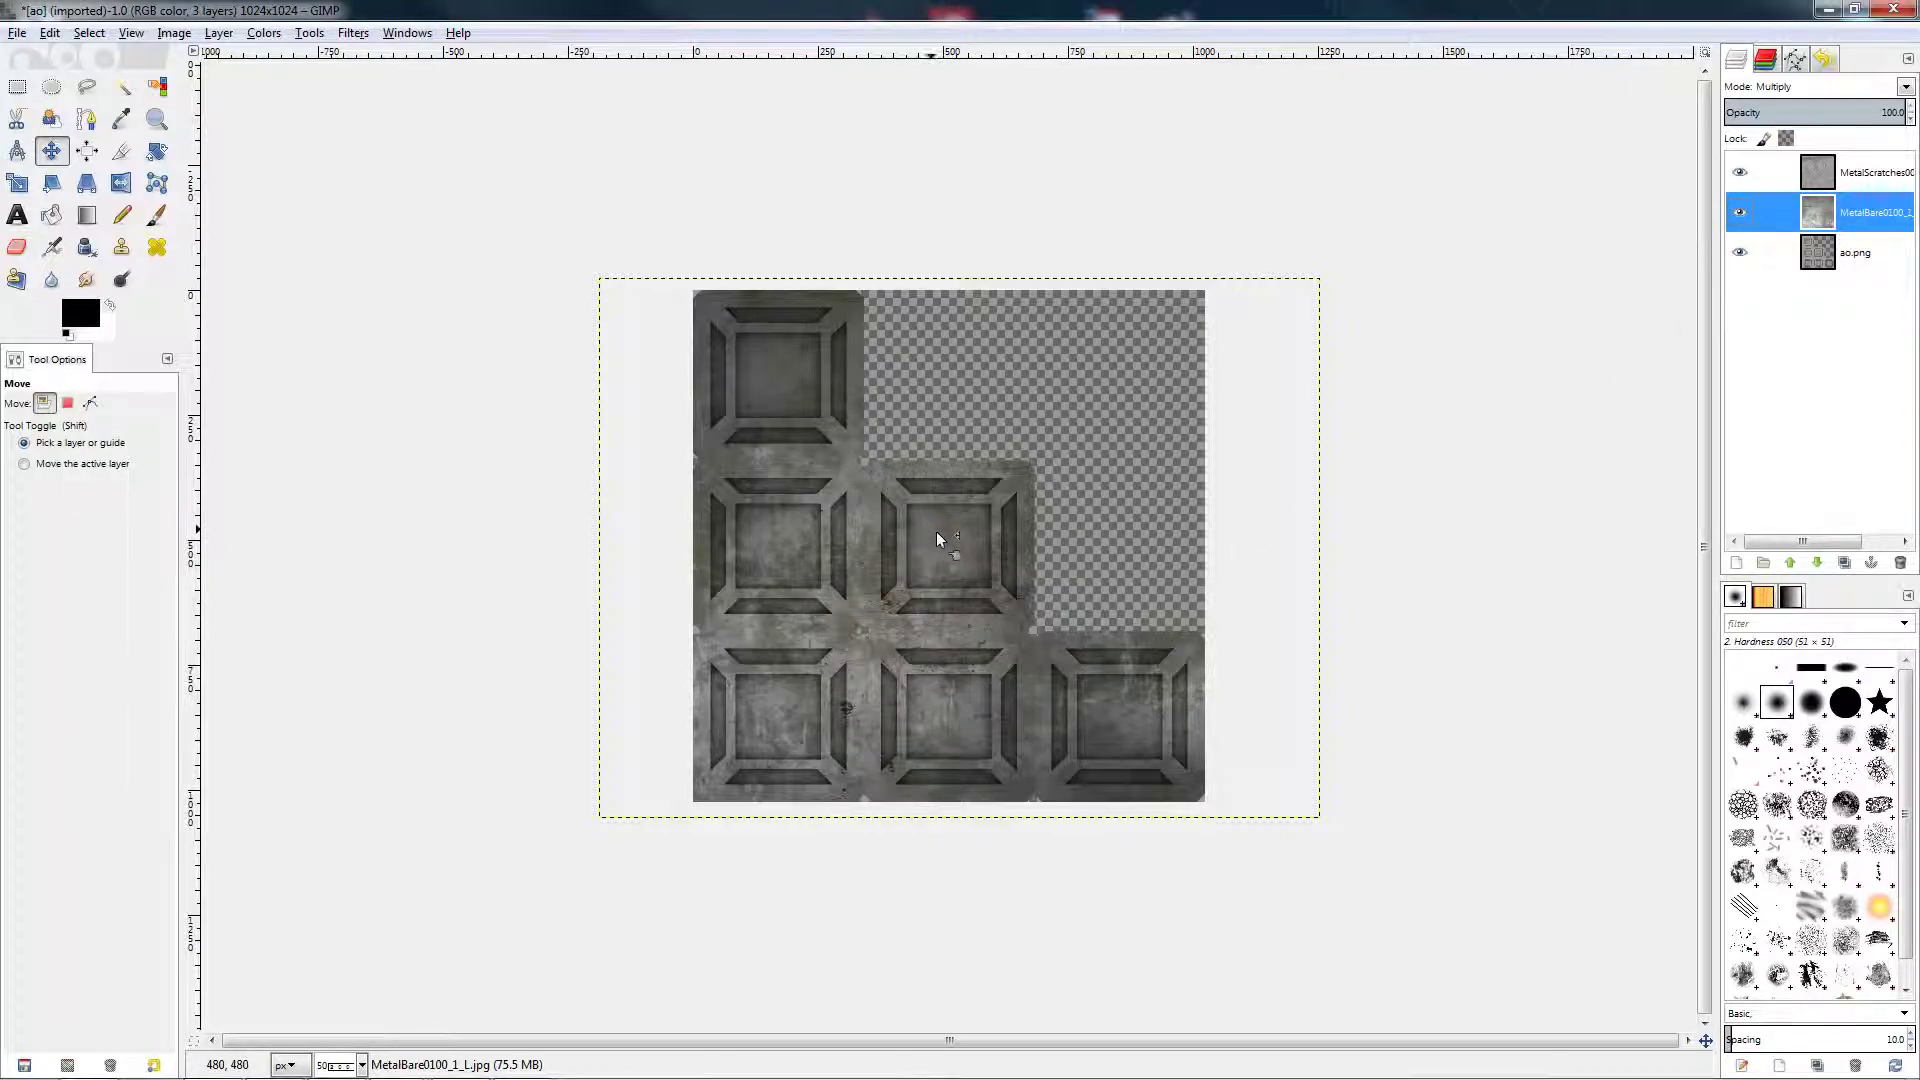
drag(936, 531, 942, 544)
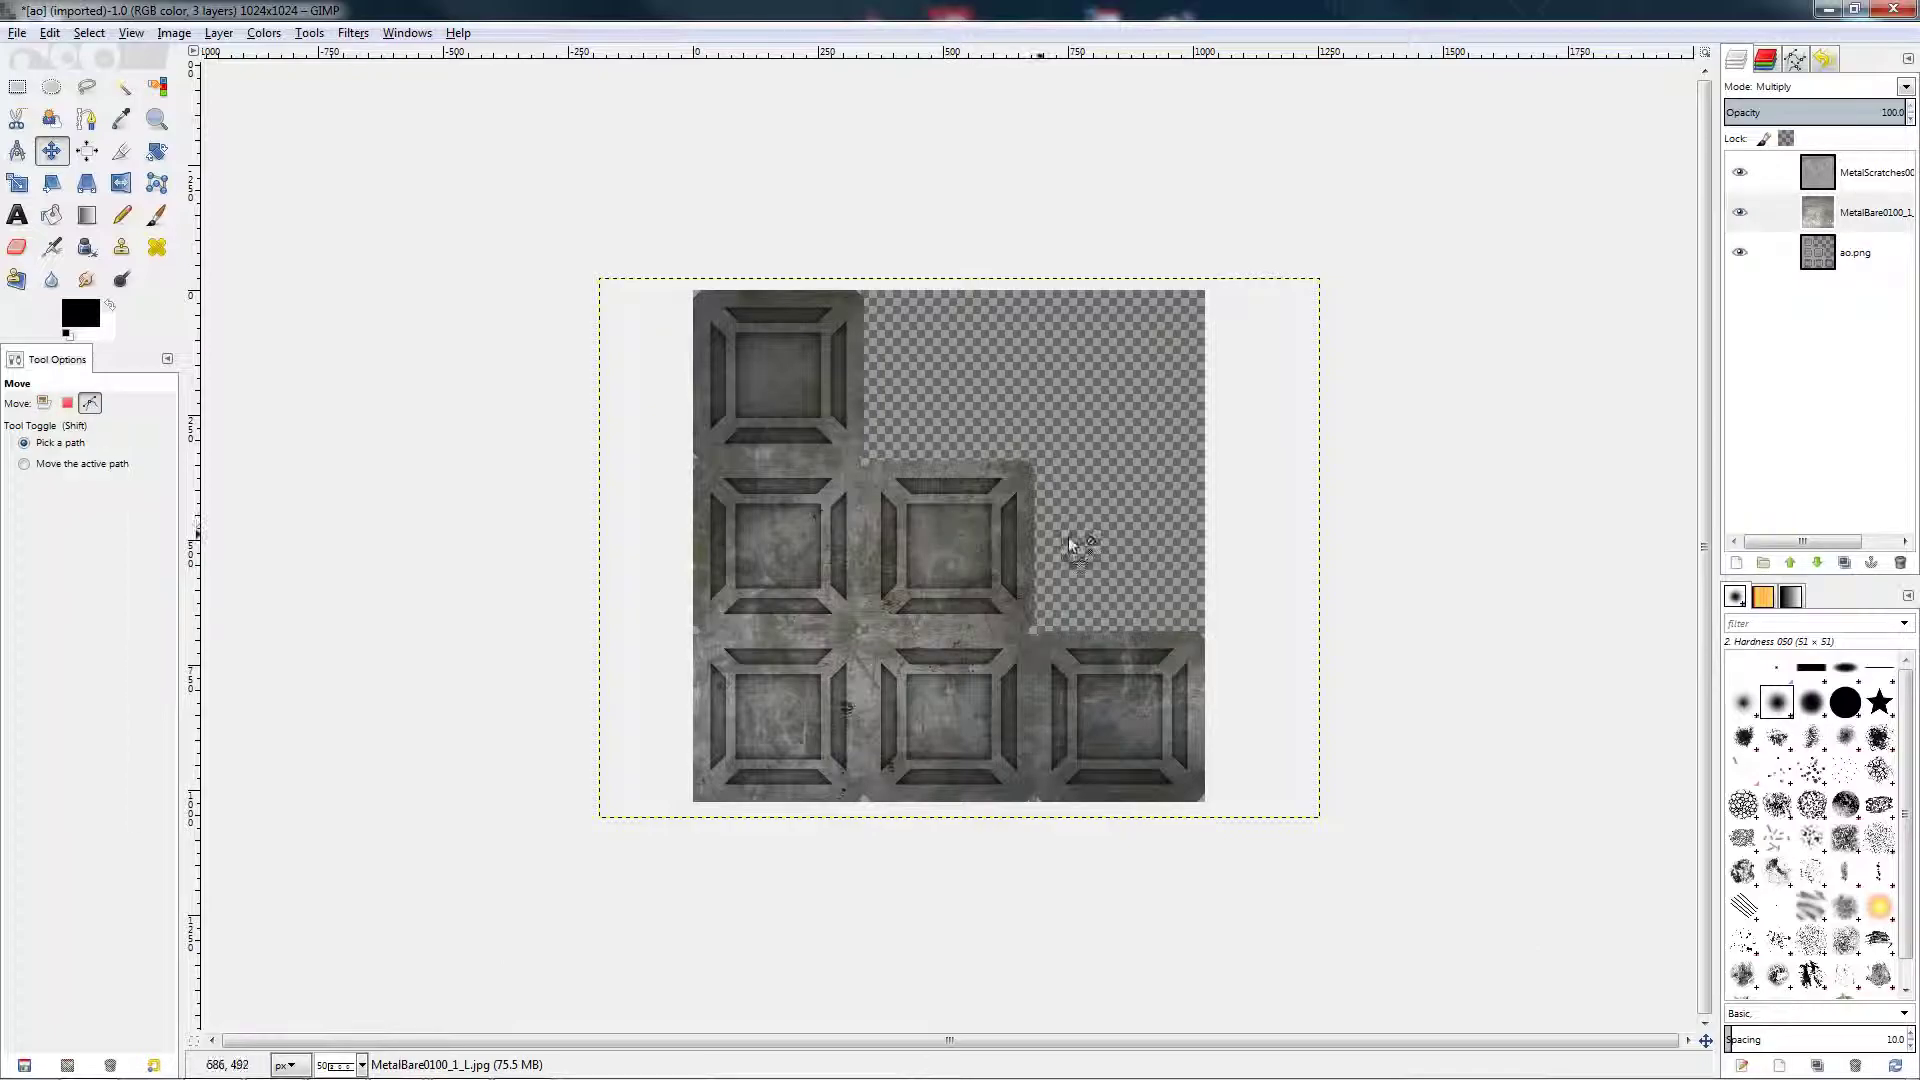
click(26, 464)
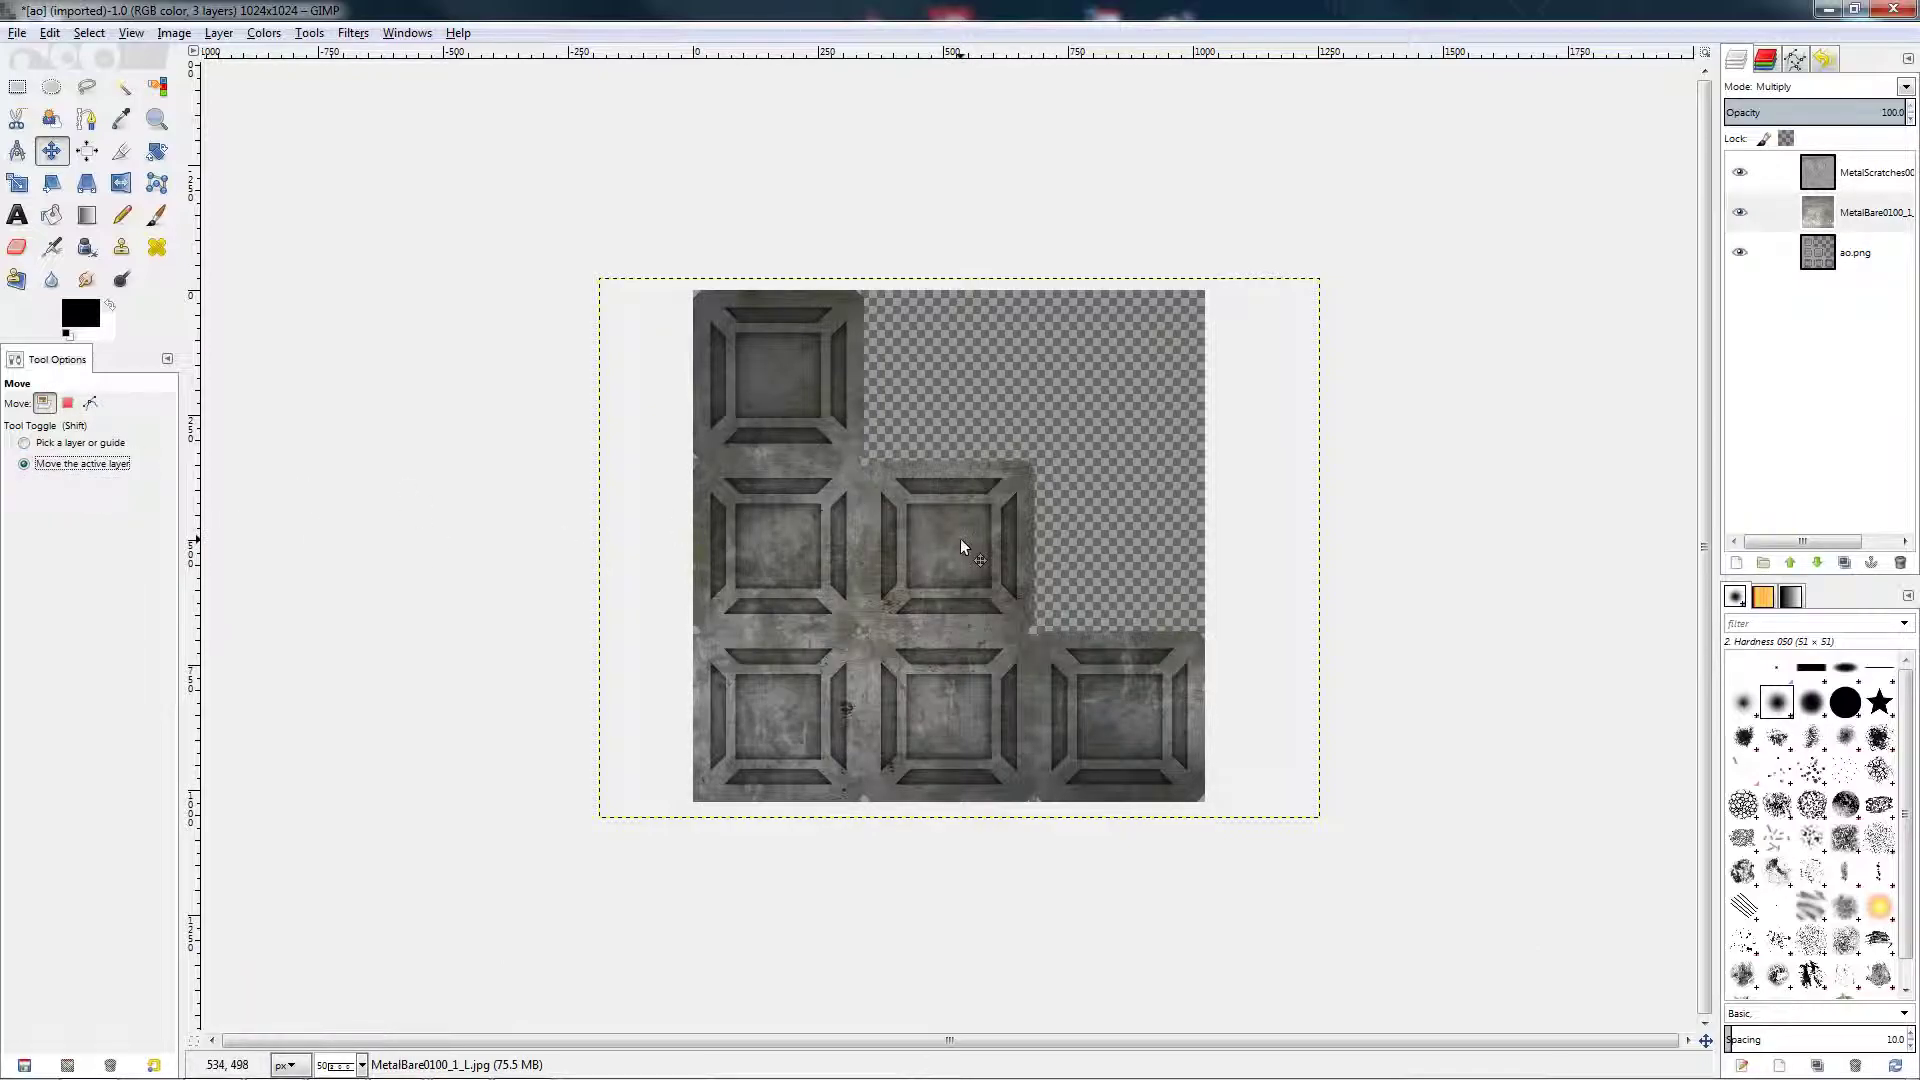
mouse_move(960, 538)
mouse_down()
mouse_move(926, 538)
mouse_move(944, 536)
mouse_up()
drag(958, 565, 908, 566)
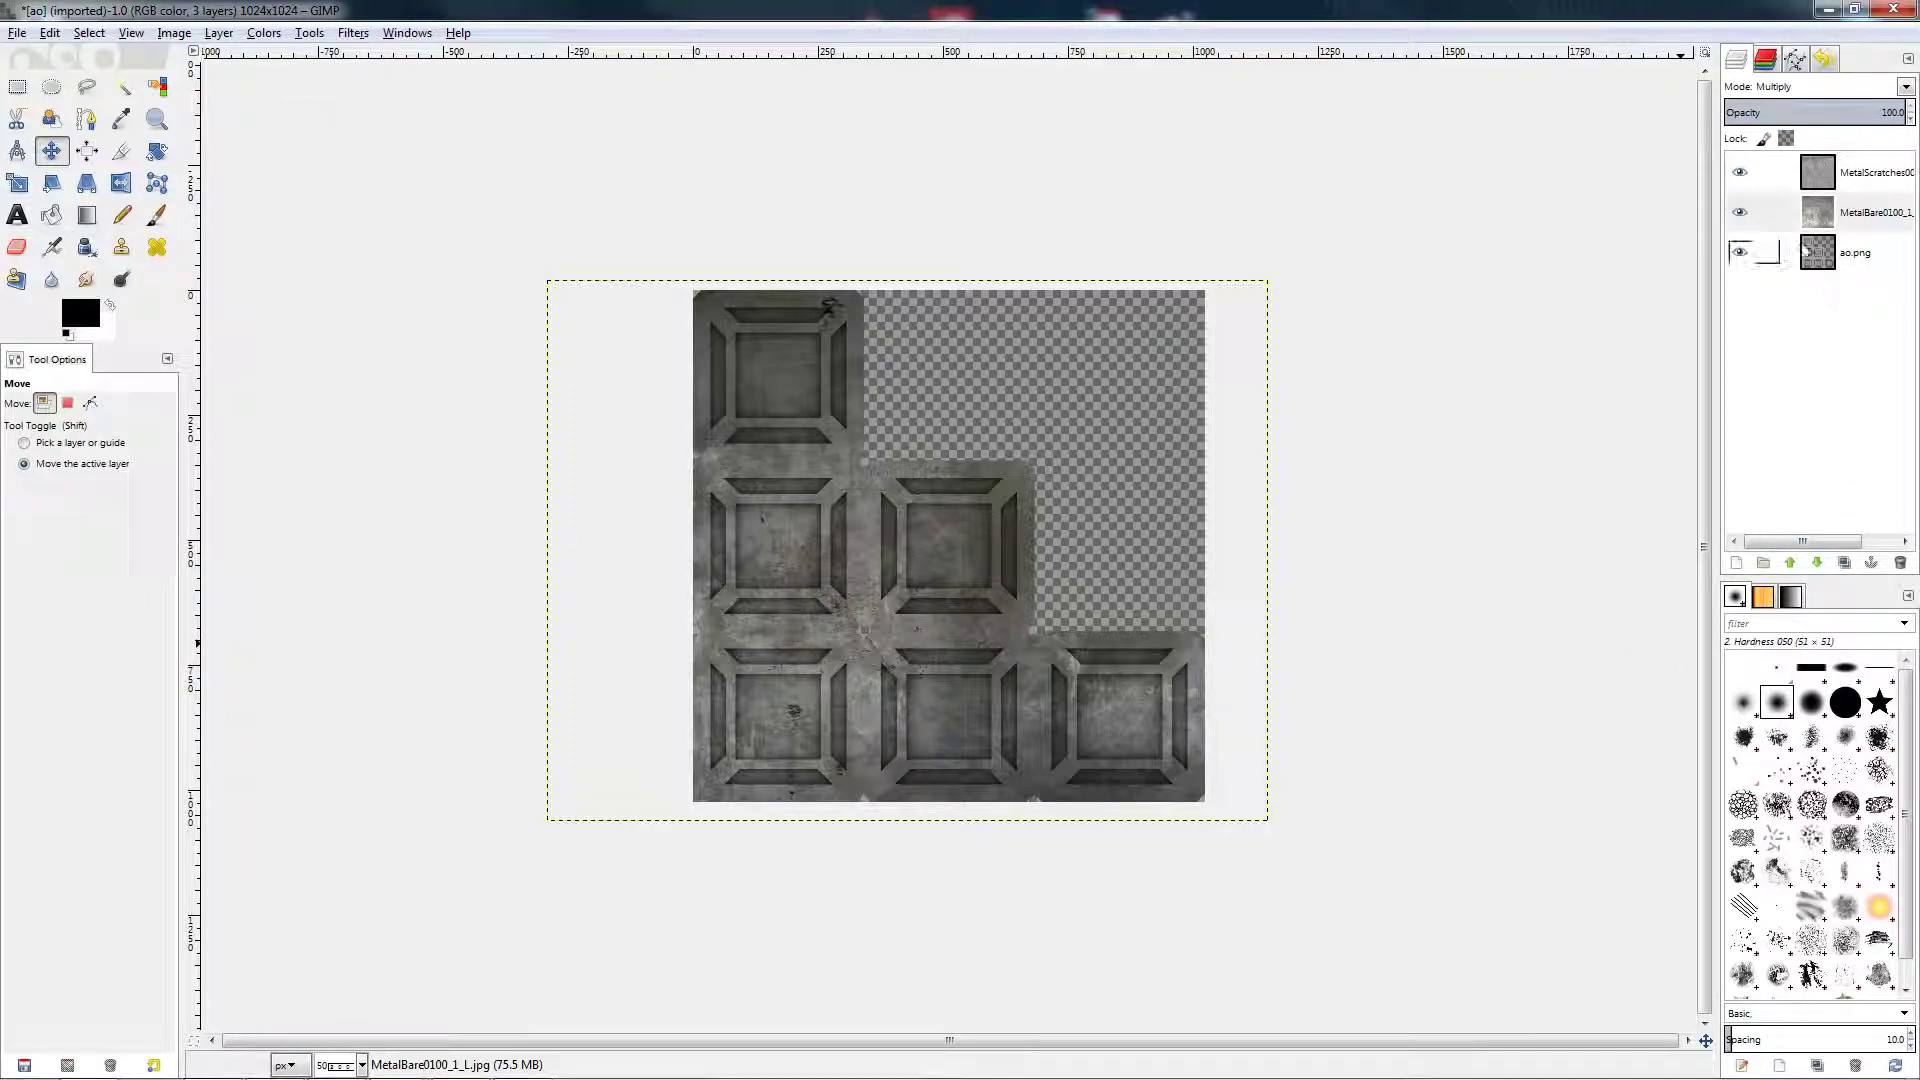
- Select the MetalScratches layer and shift it about 20 pixels left and up over the crate
click(1848, 180)
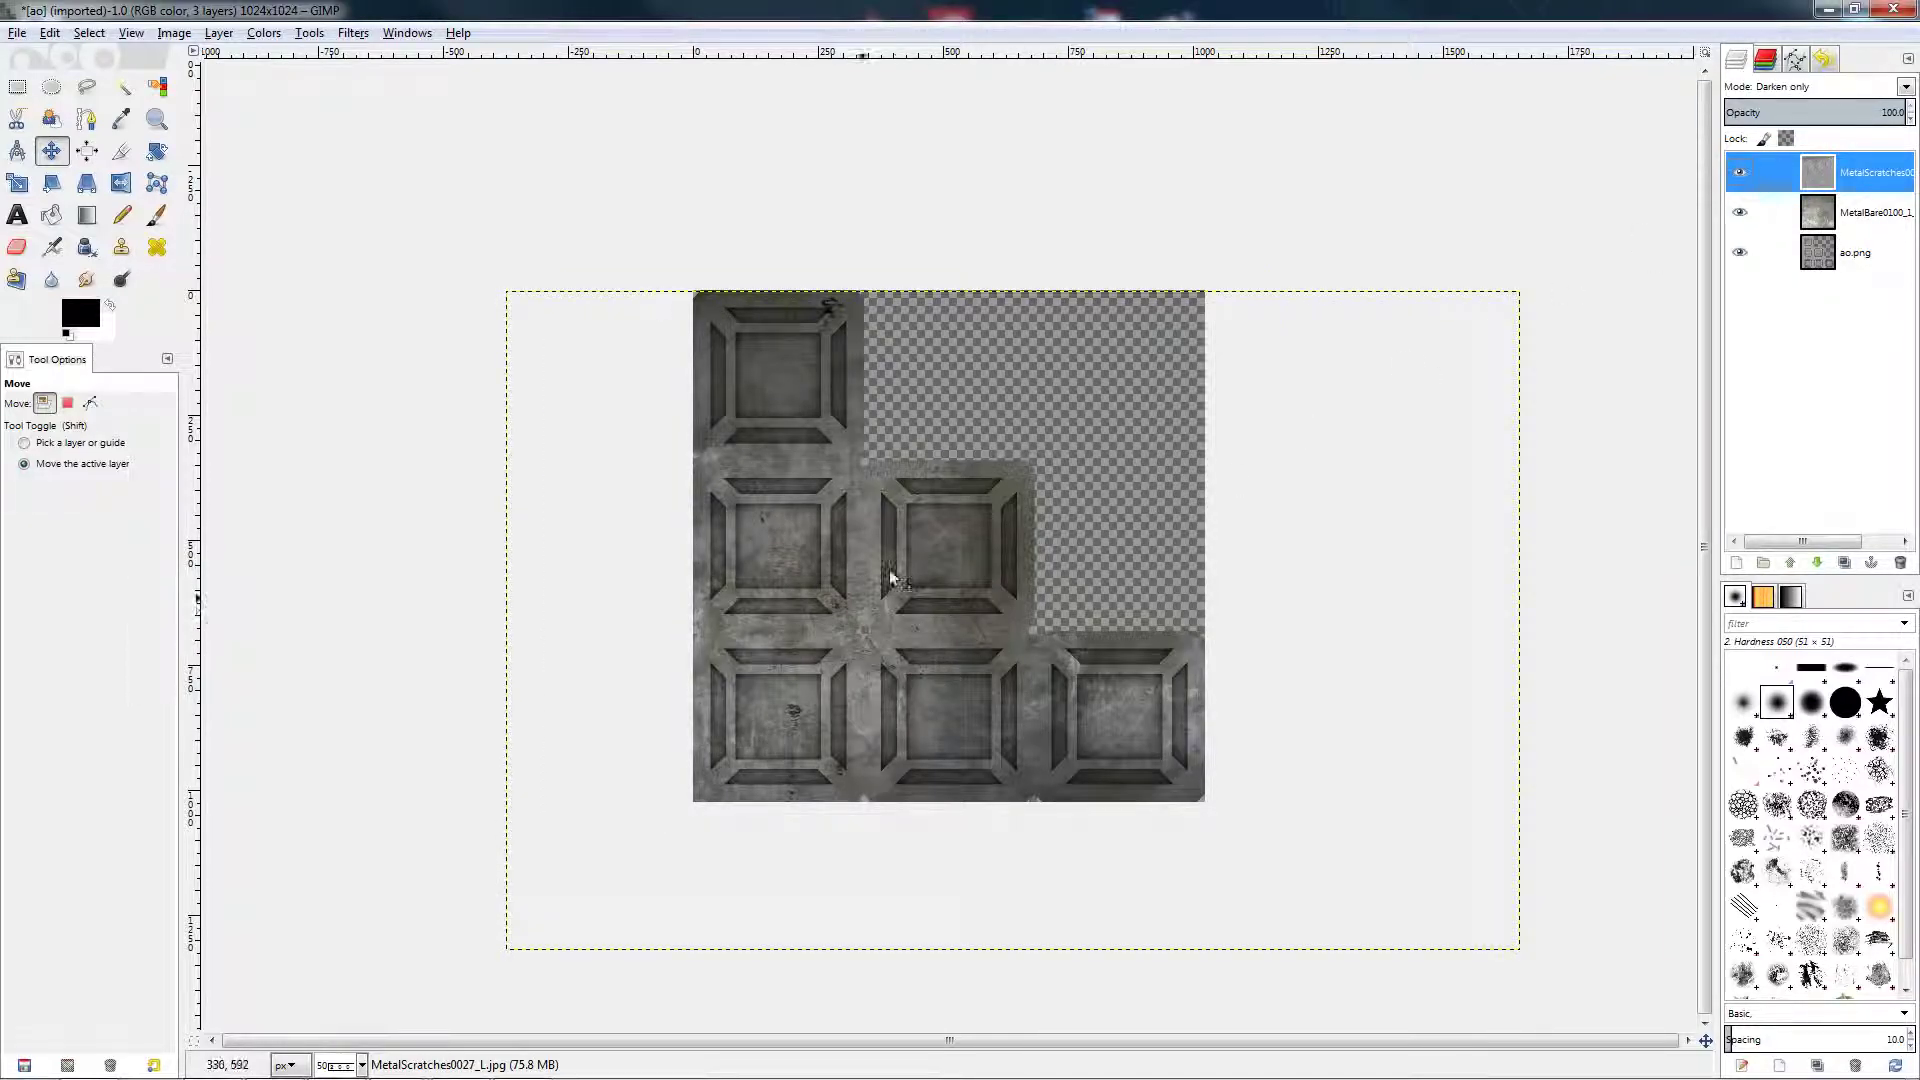
mouse_move(882, 622)
mouse_down()
mouse_move(832, 608)
mouse_move(902, 604)
mouse_up()
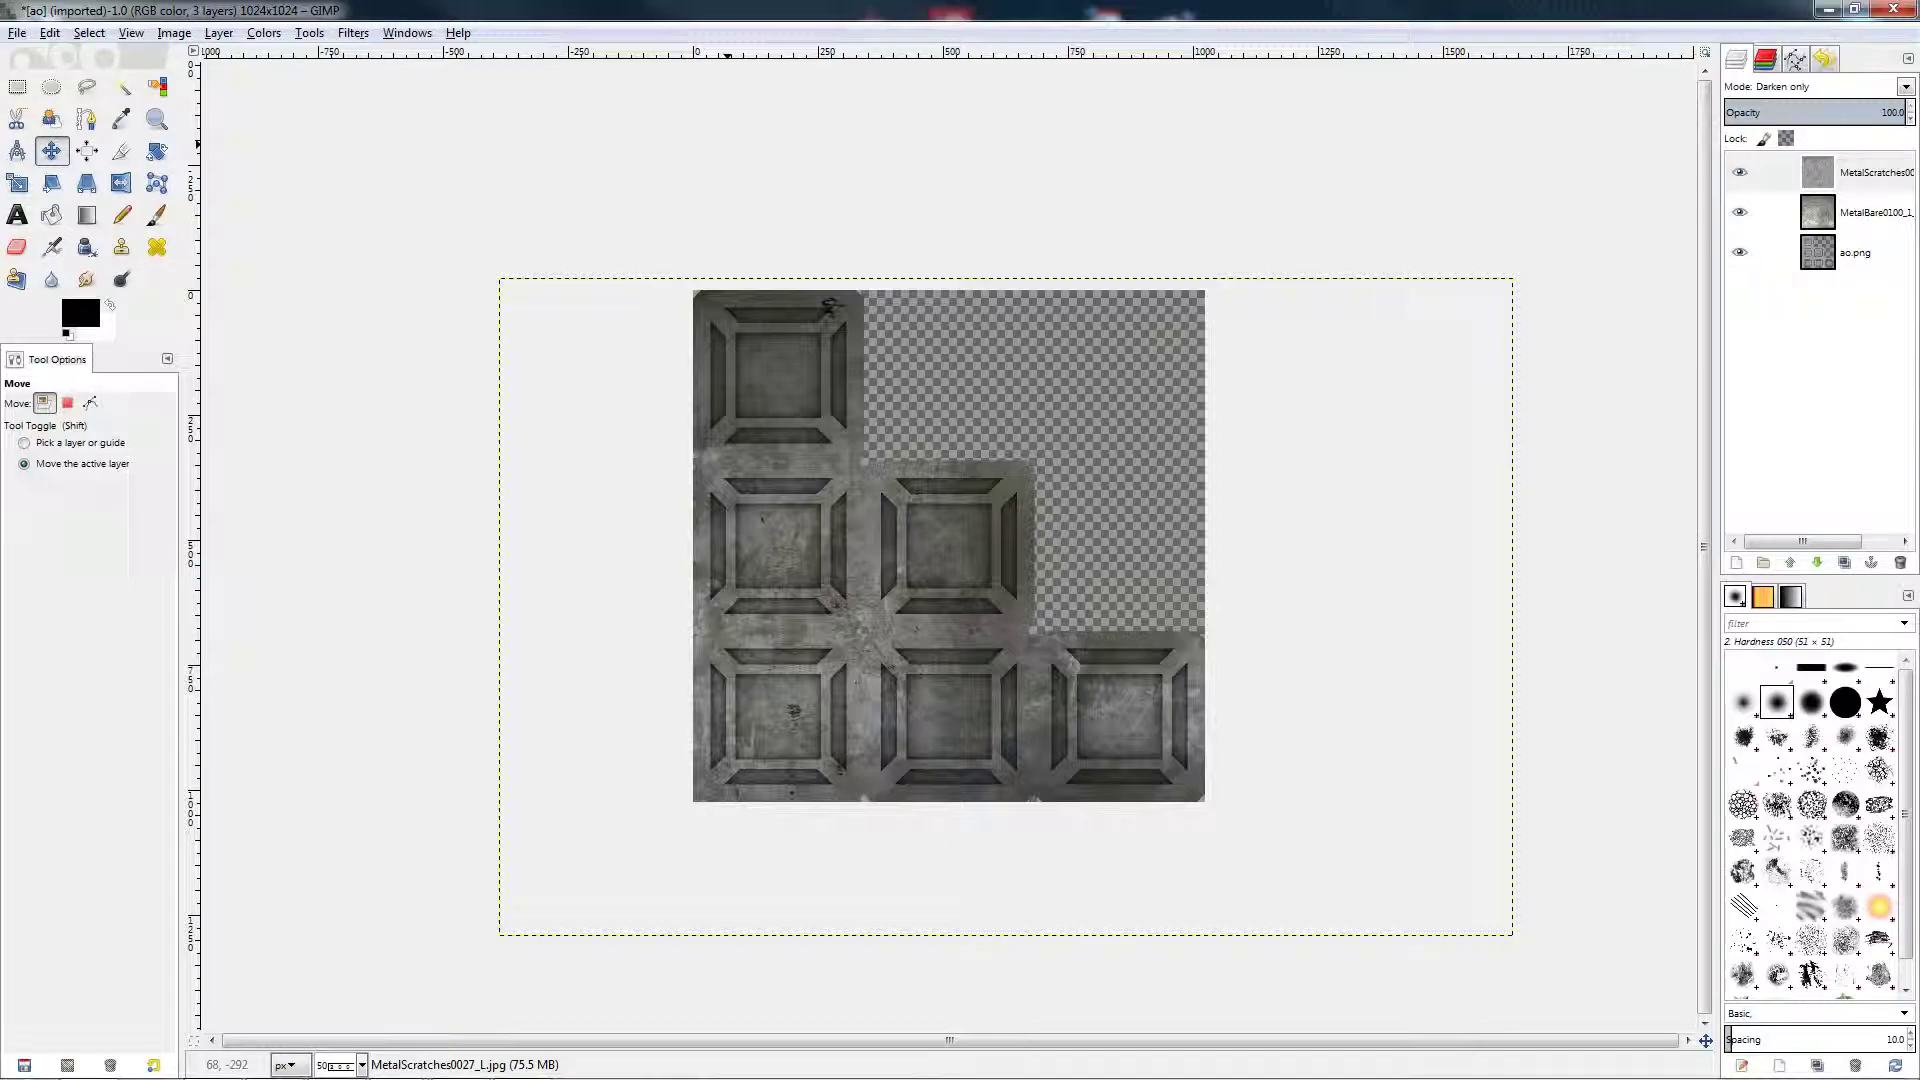
- Export the image to the Desktop as t.png with the default PNG settings
click(17, 32)
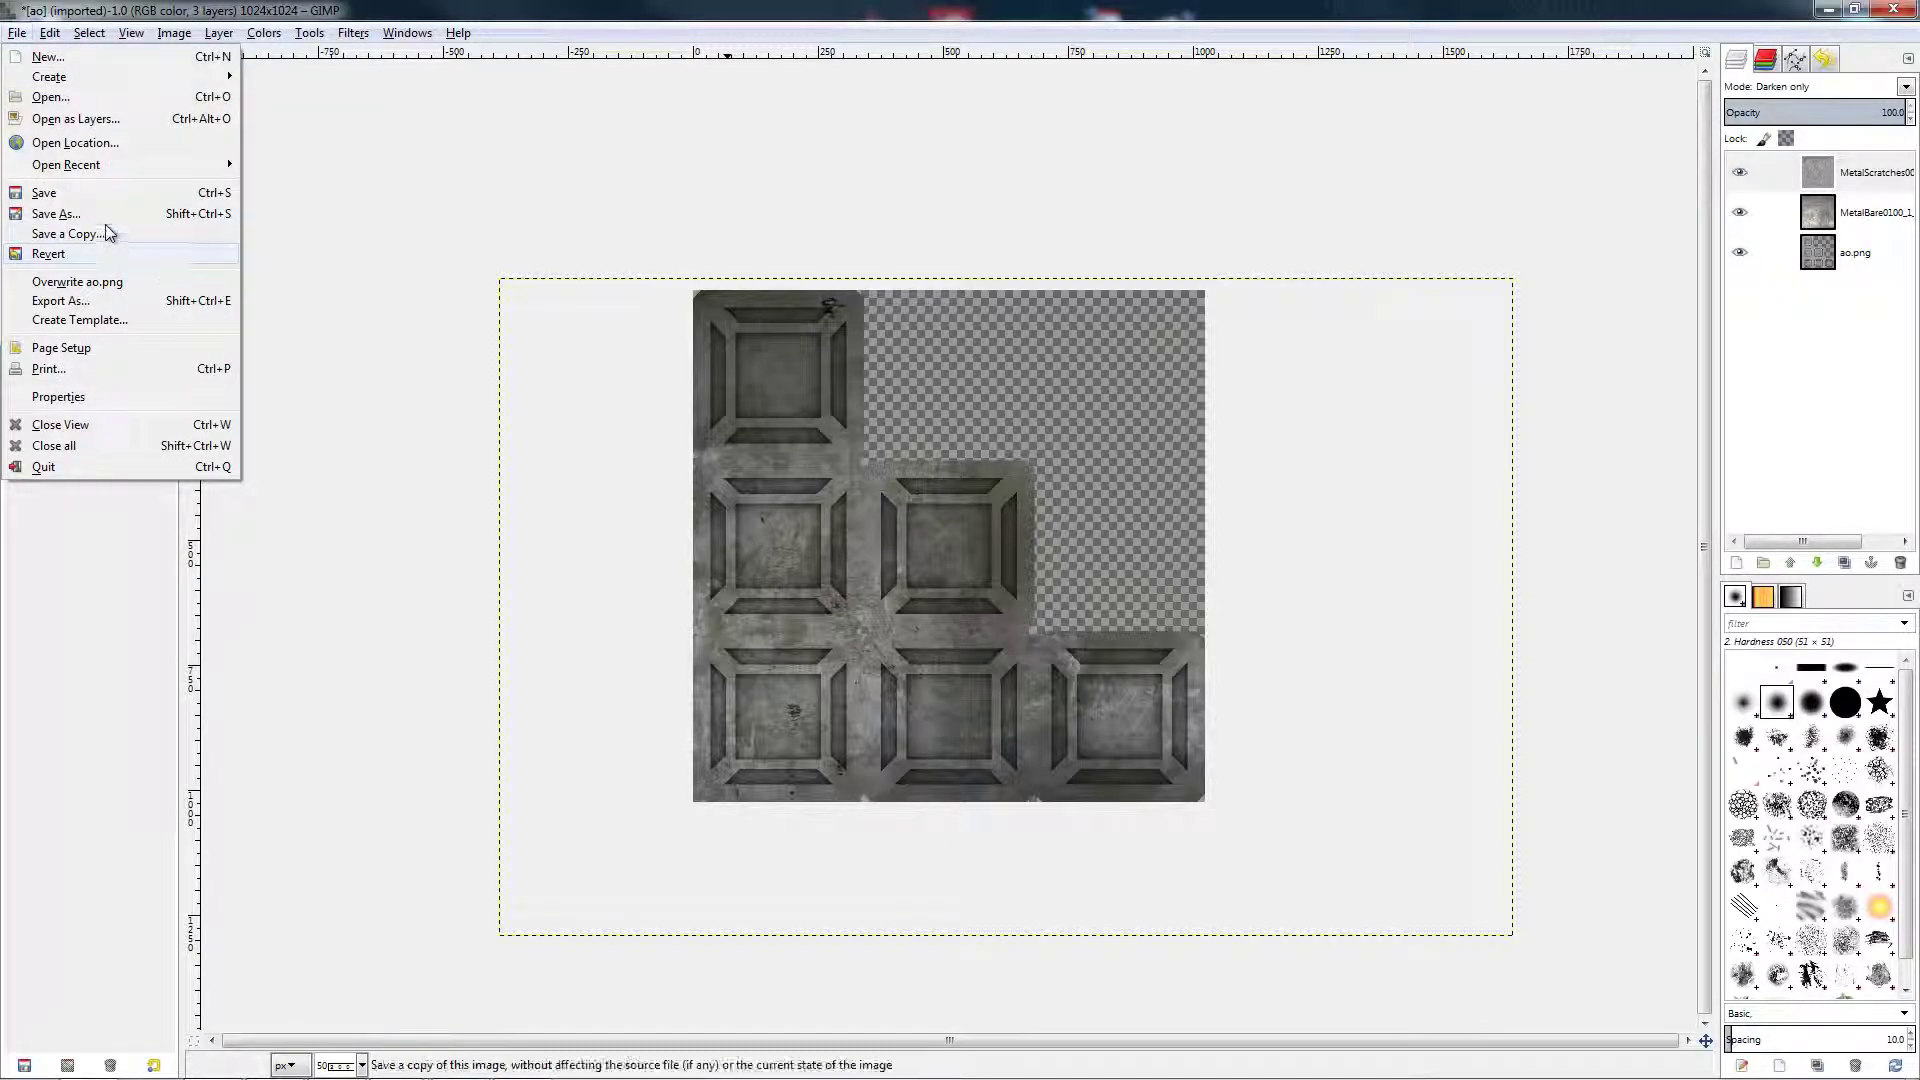
click(100, 213)
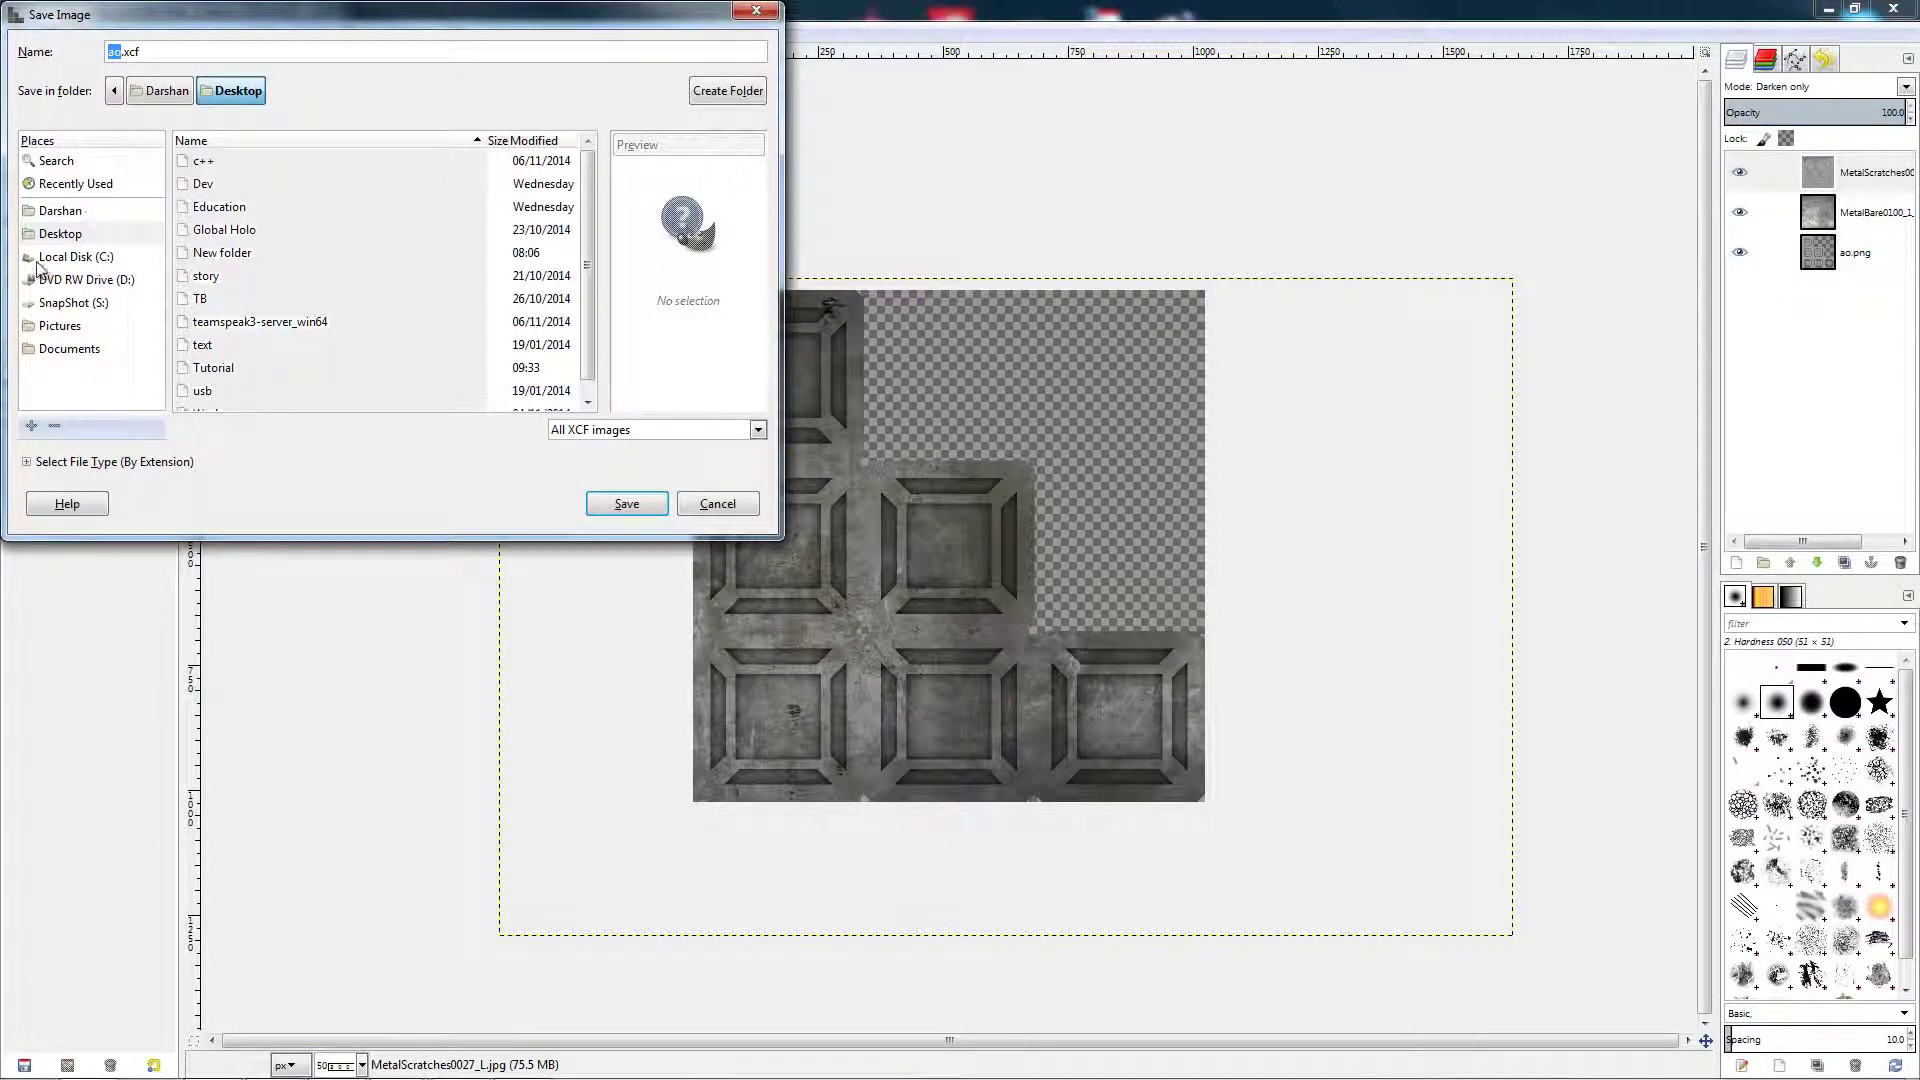
click(717, 503)
click(17, 32)
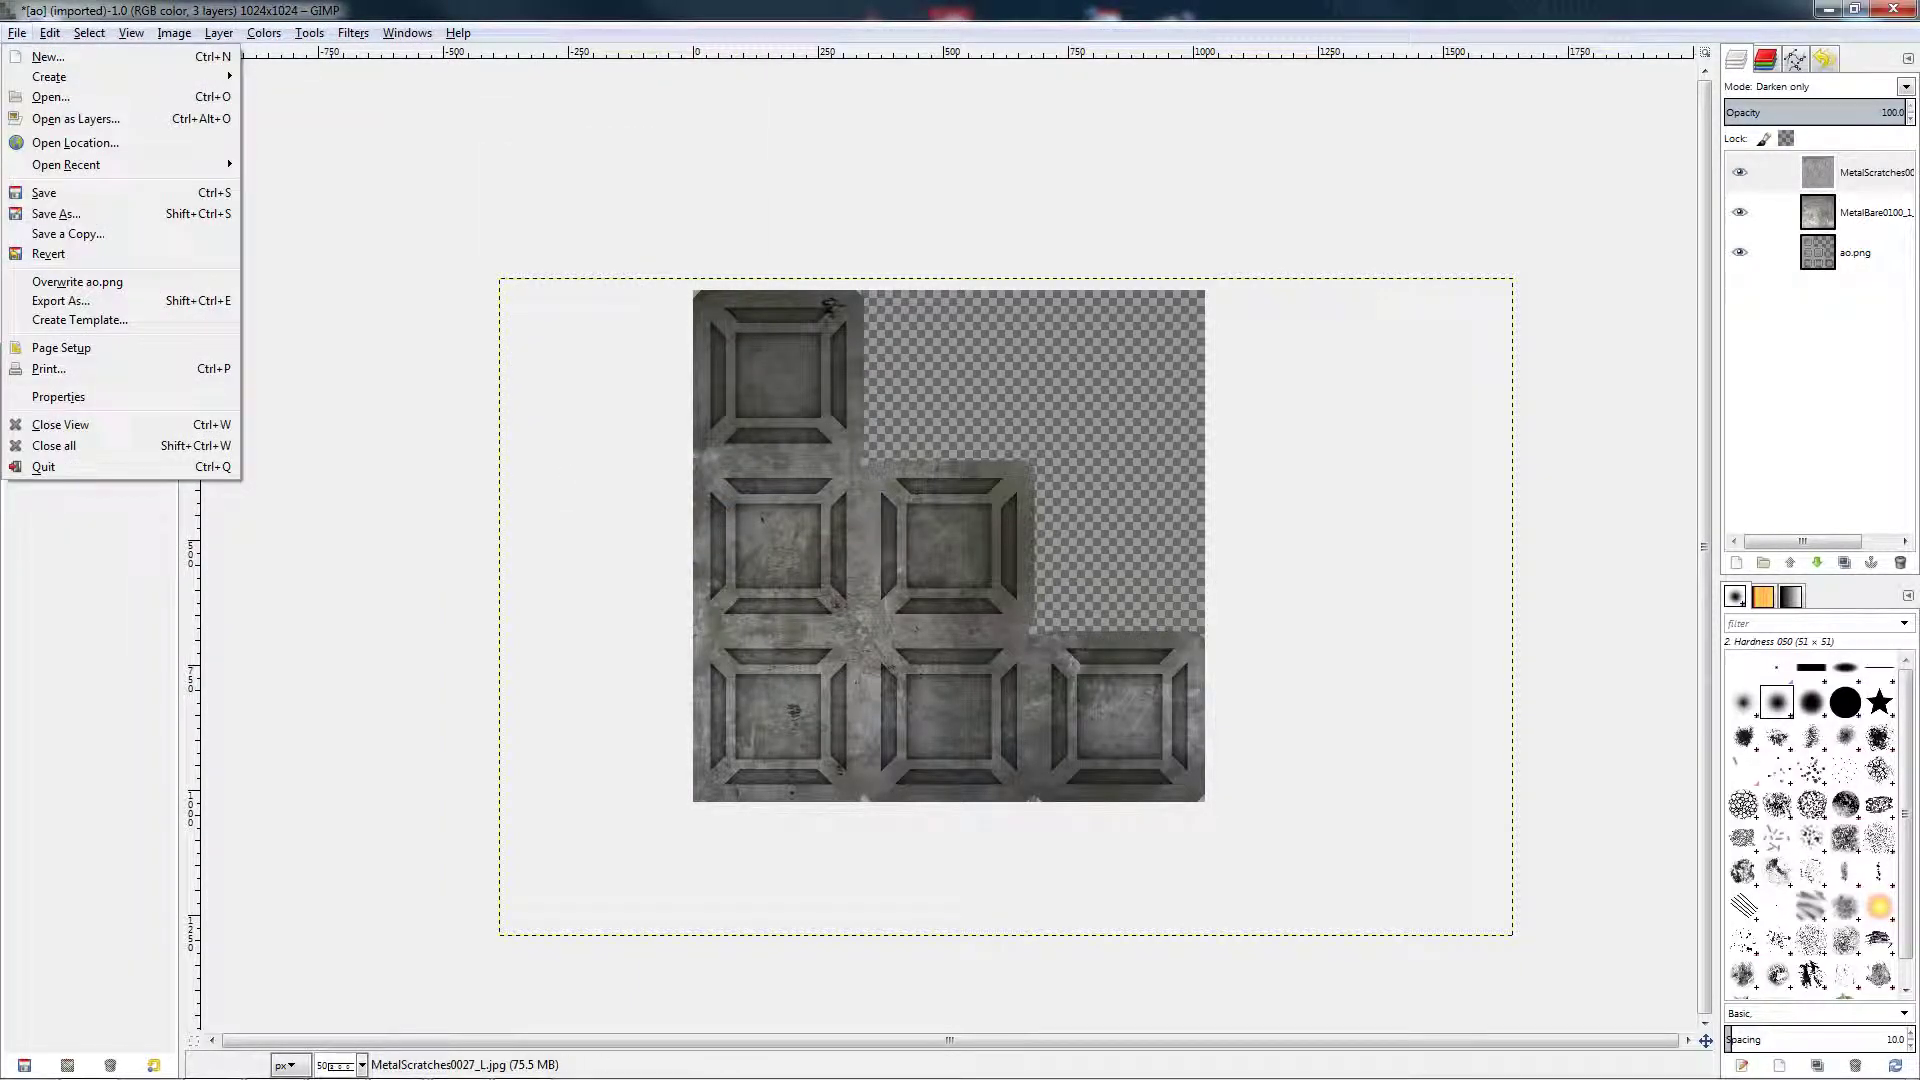
click(102, 300)
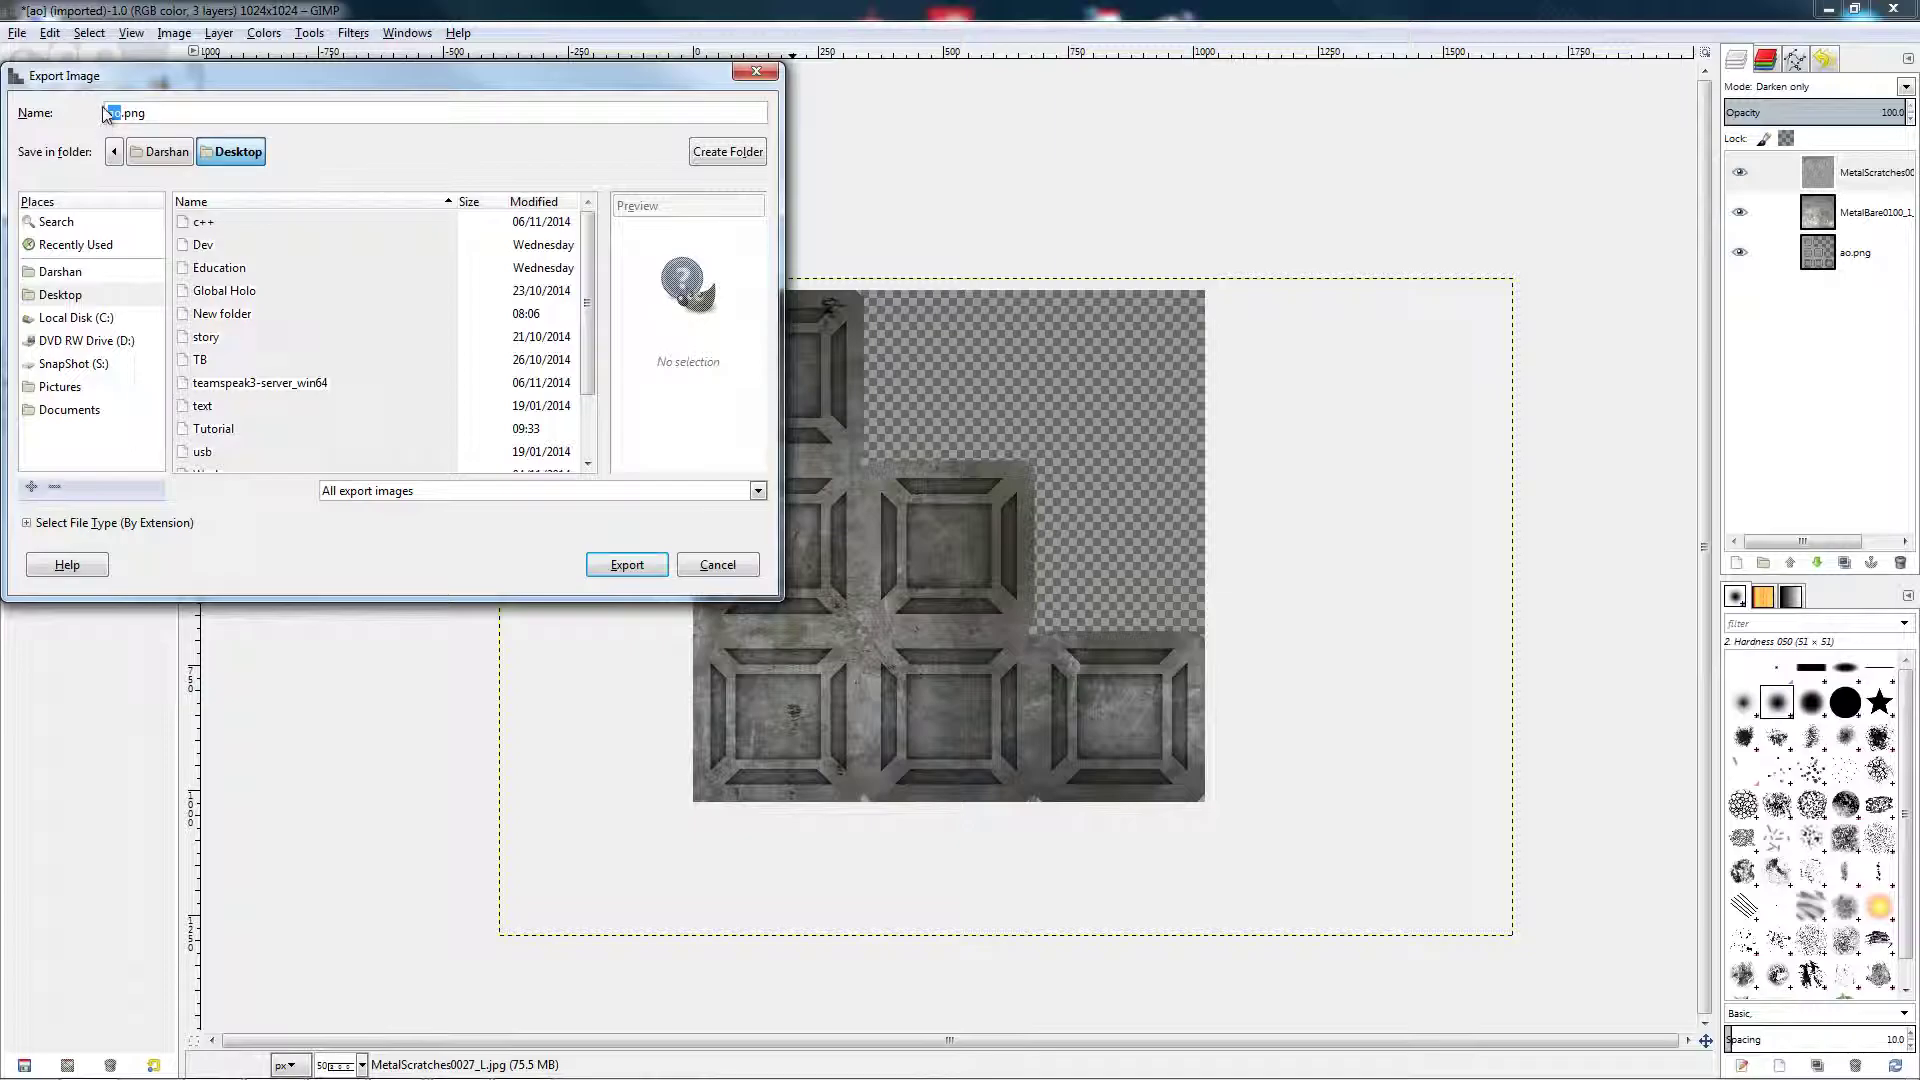
text(t)
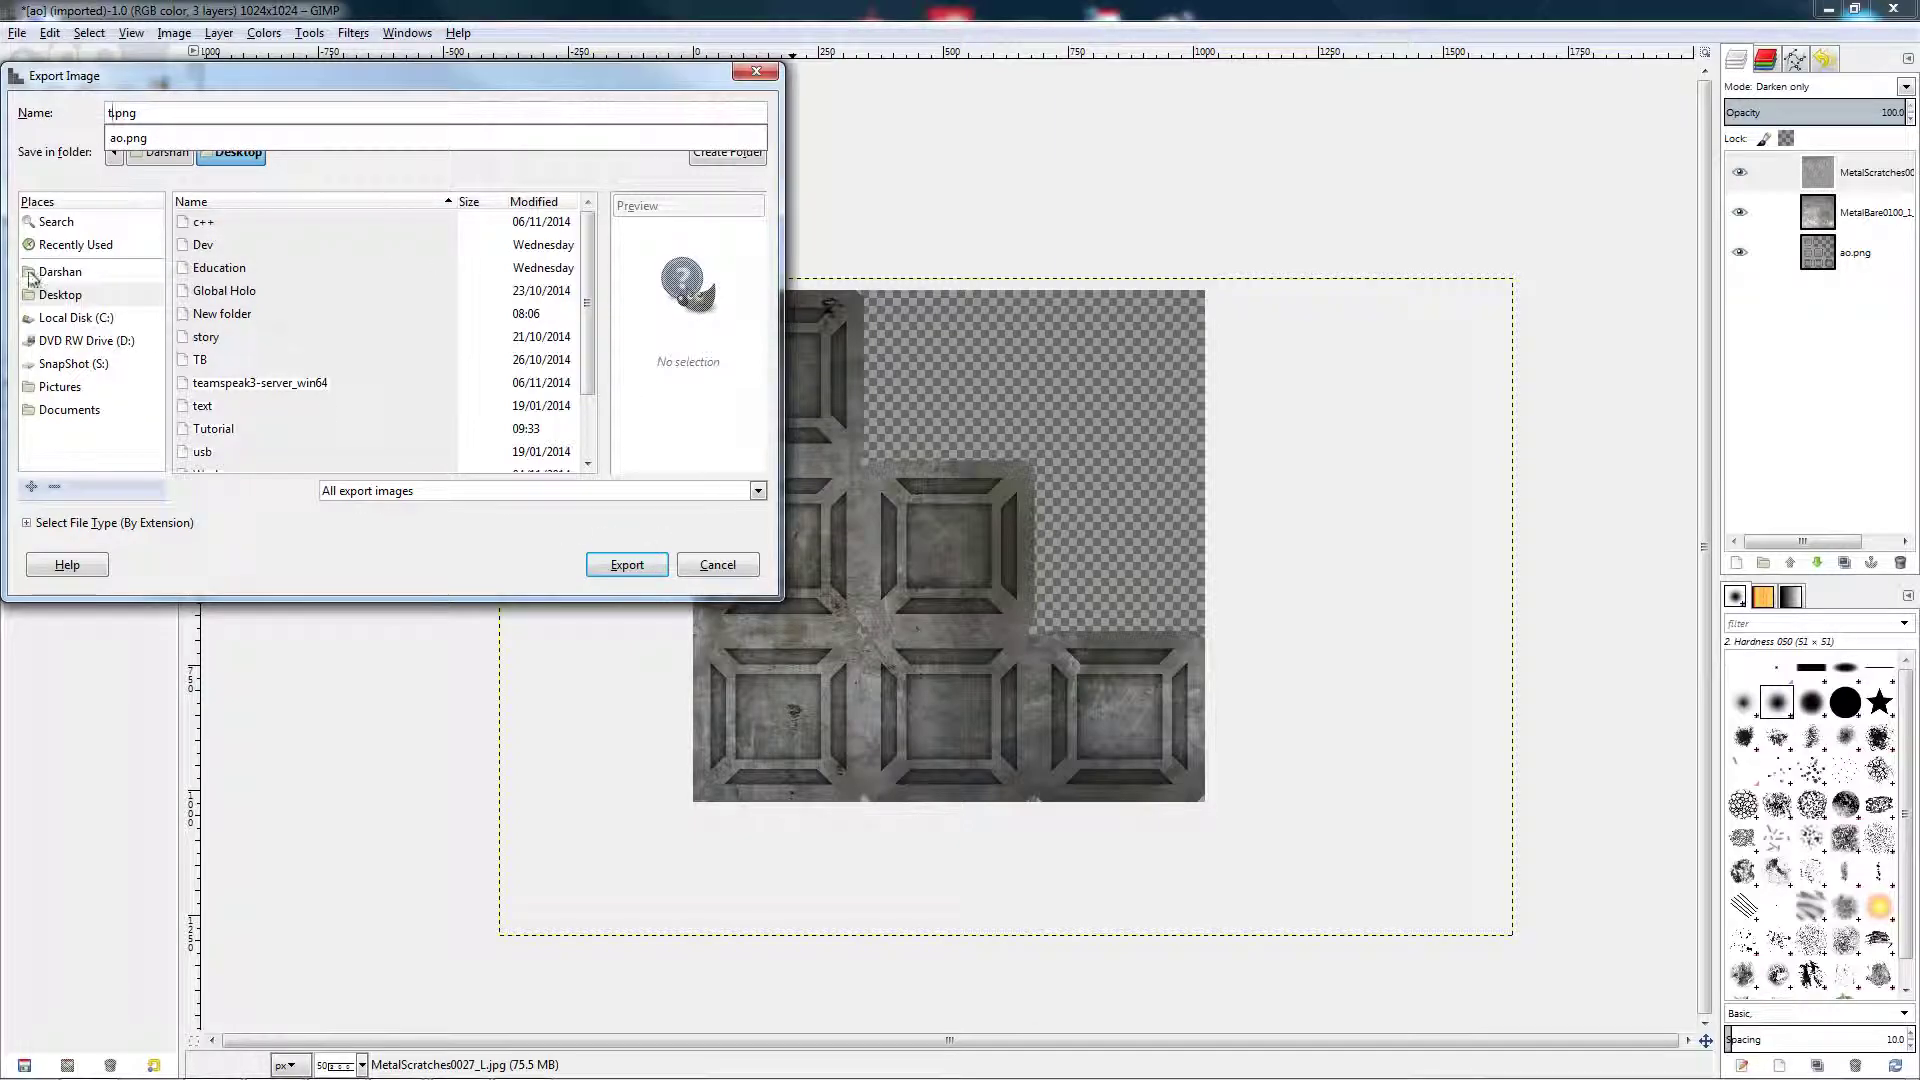
click(662, 564)
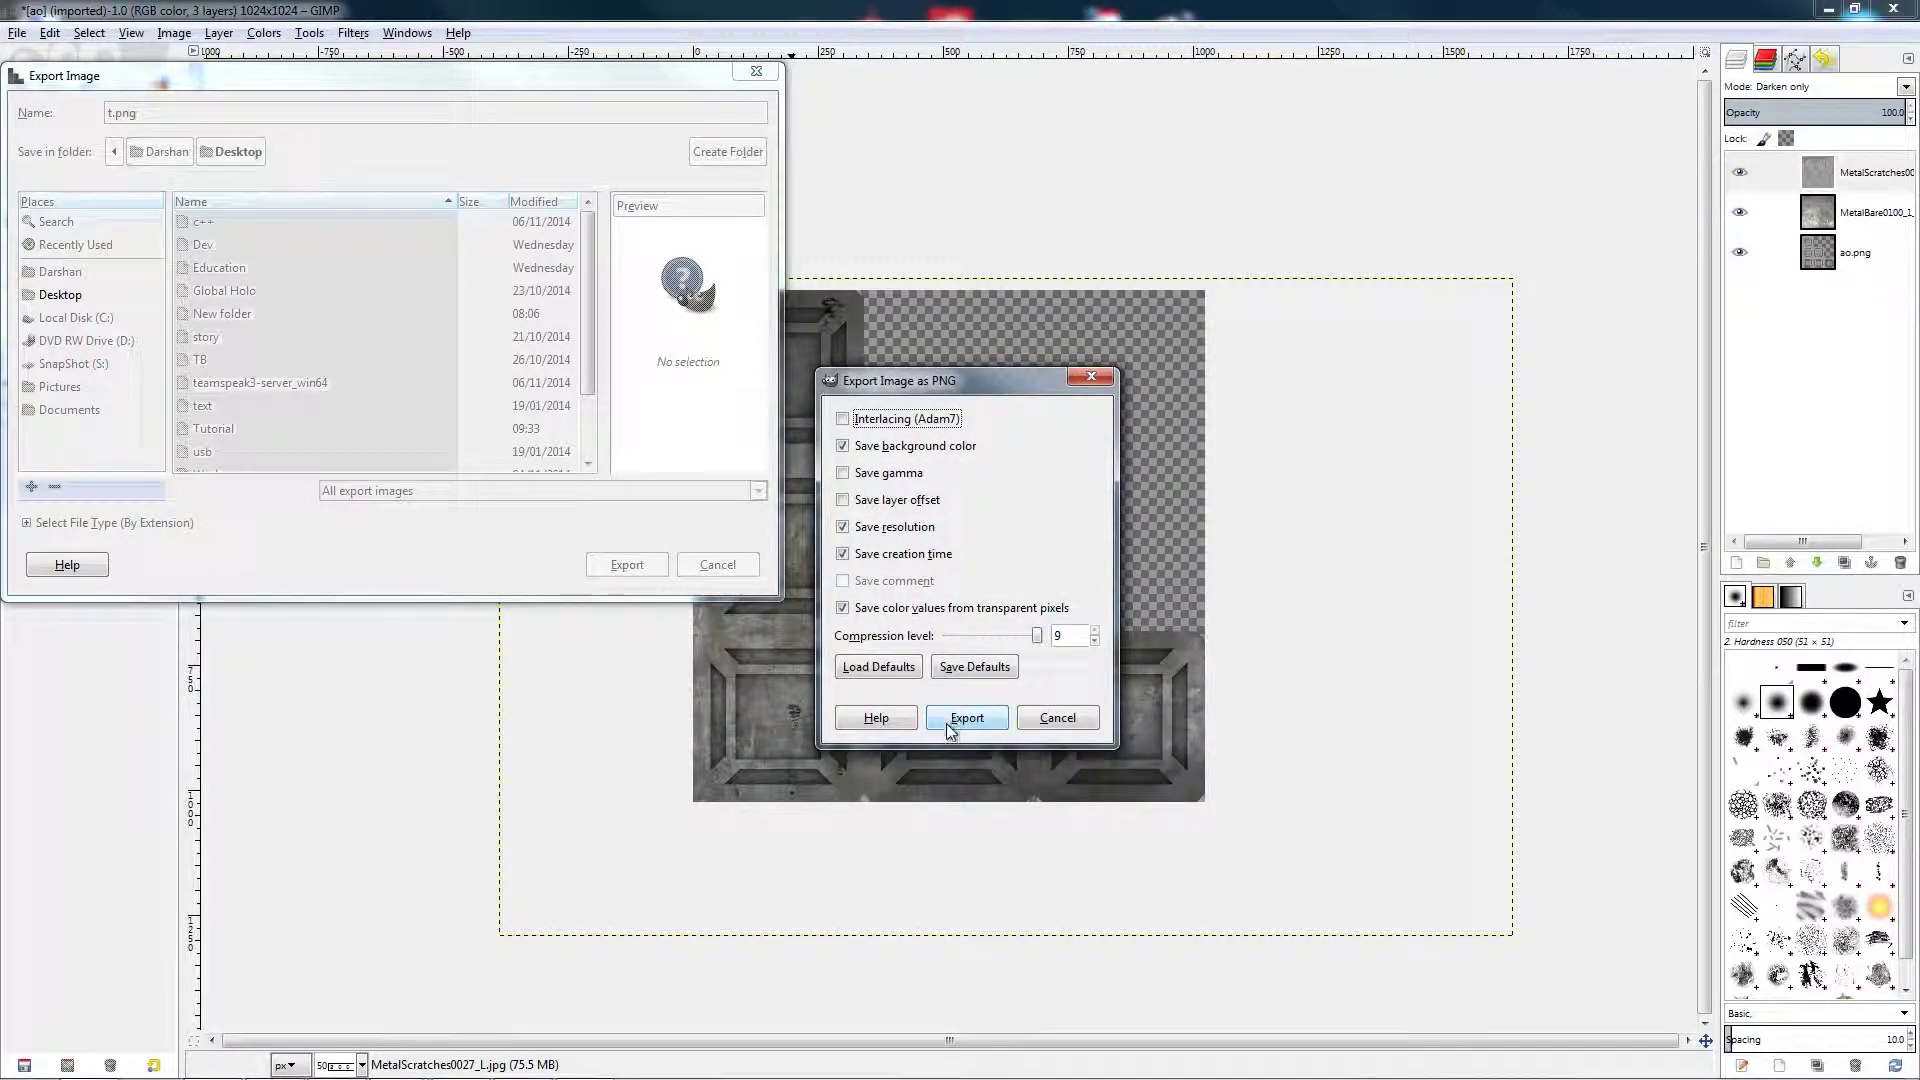
click(946, 720)
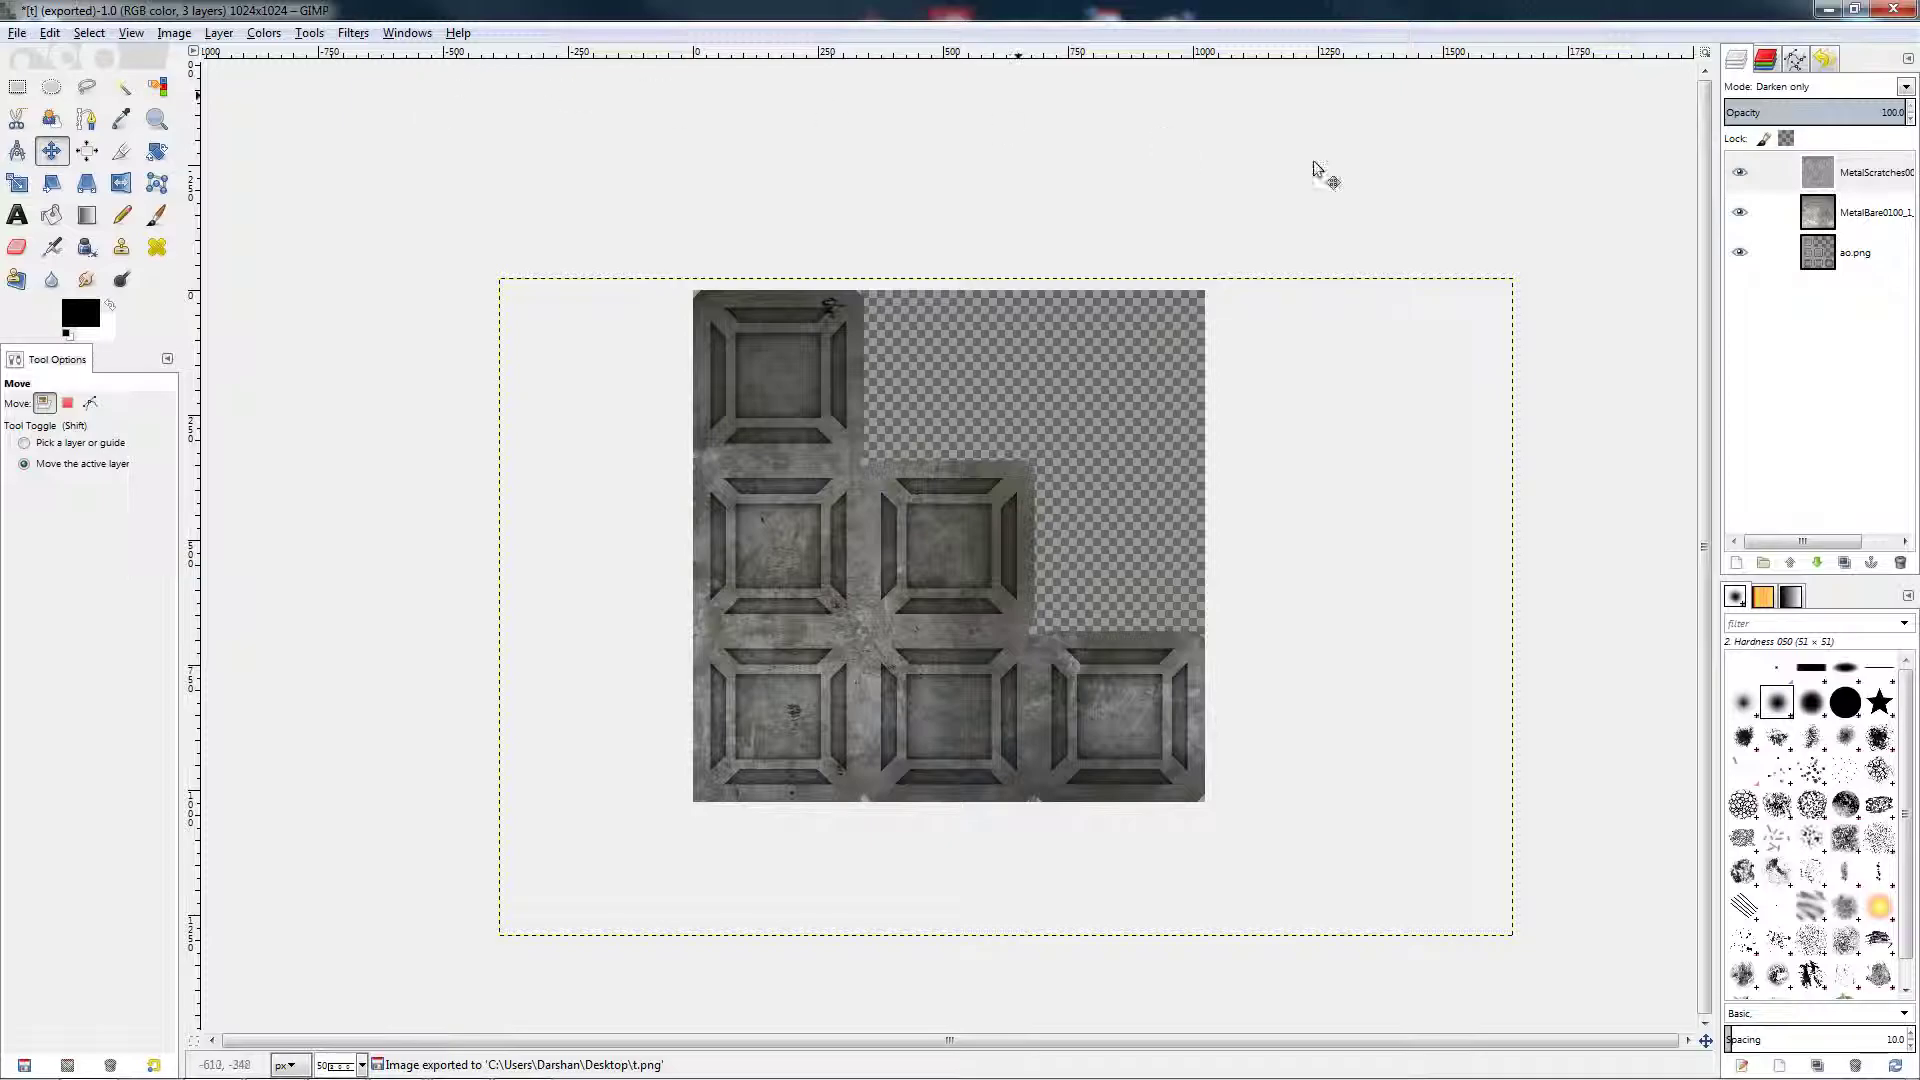
- Save the layered image as t.xcf in the Desktop folder
click(52, 35)
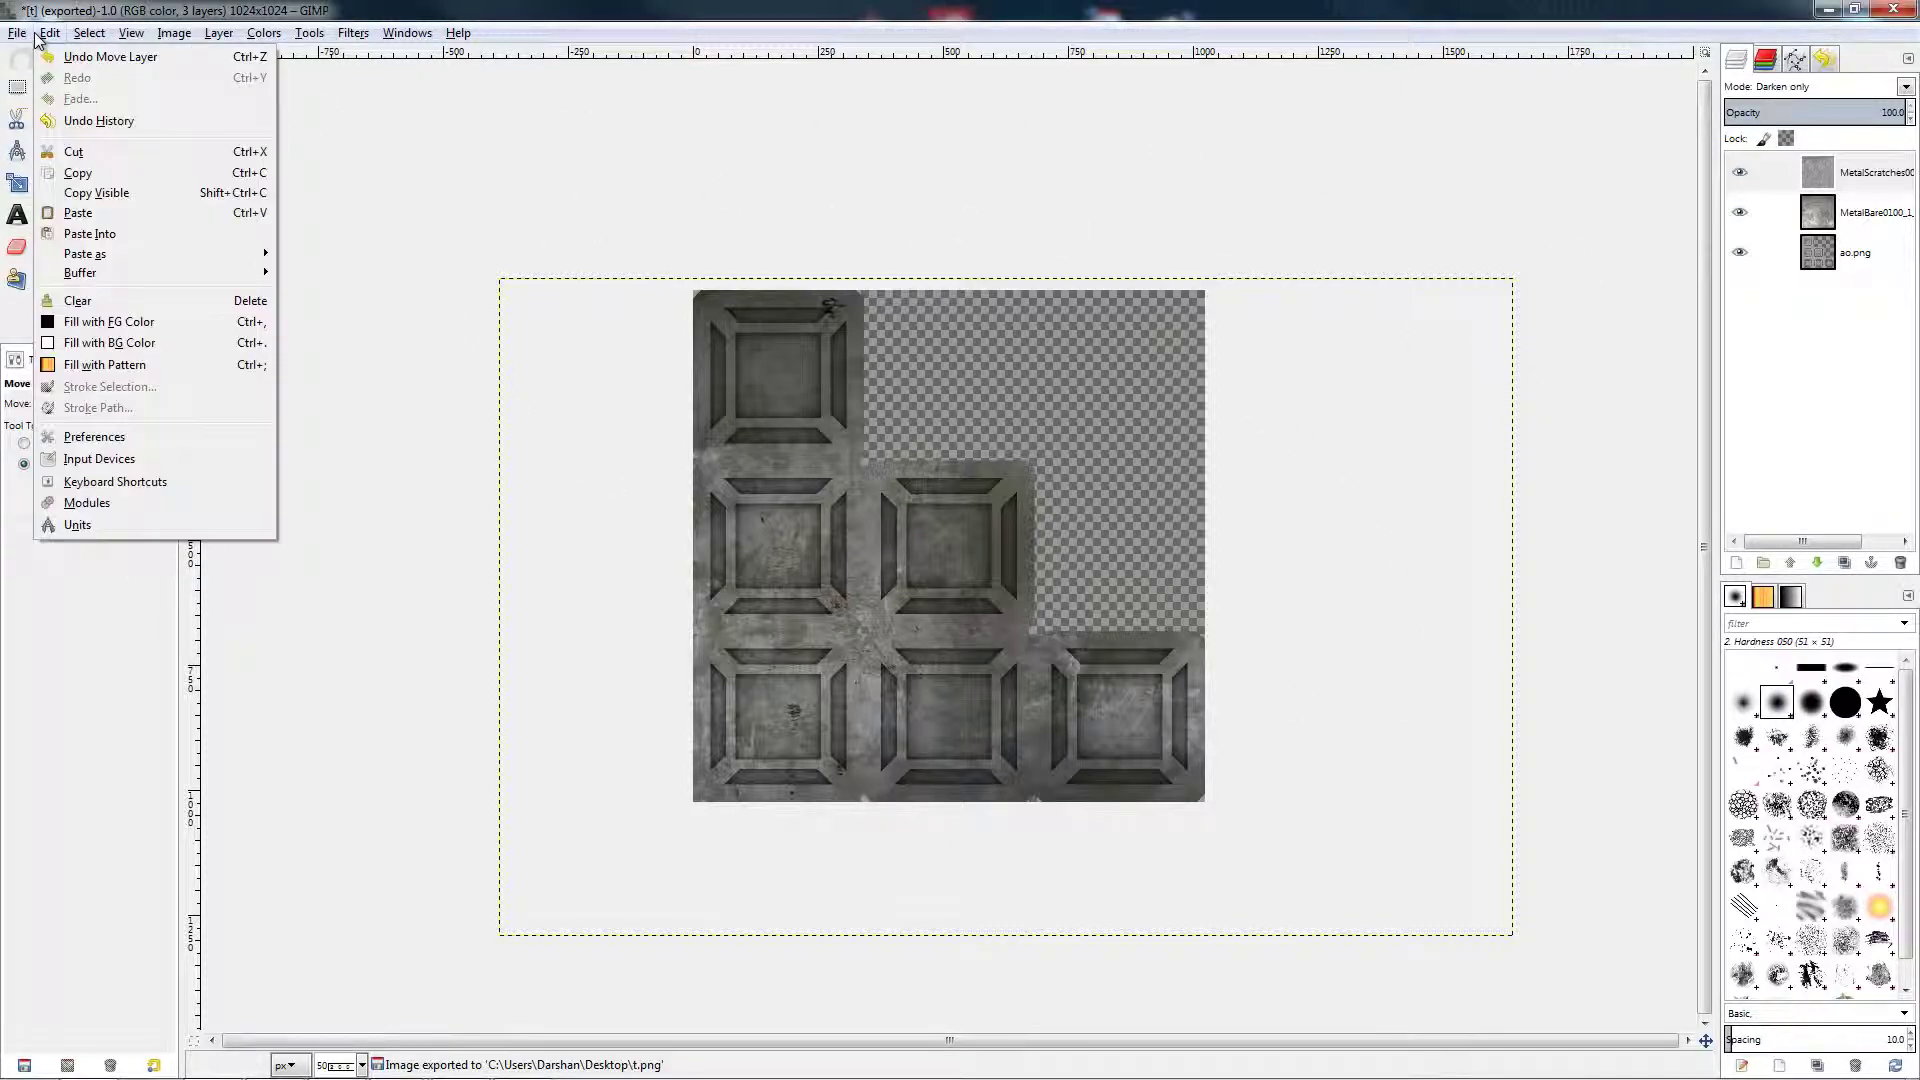
click(57, 210)
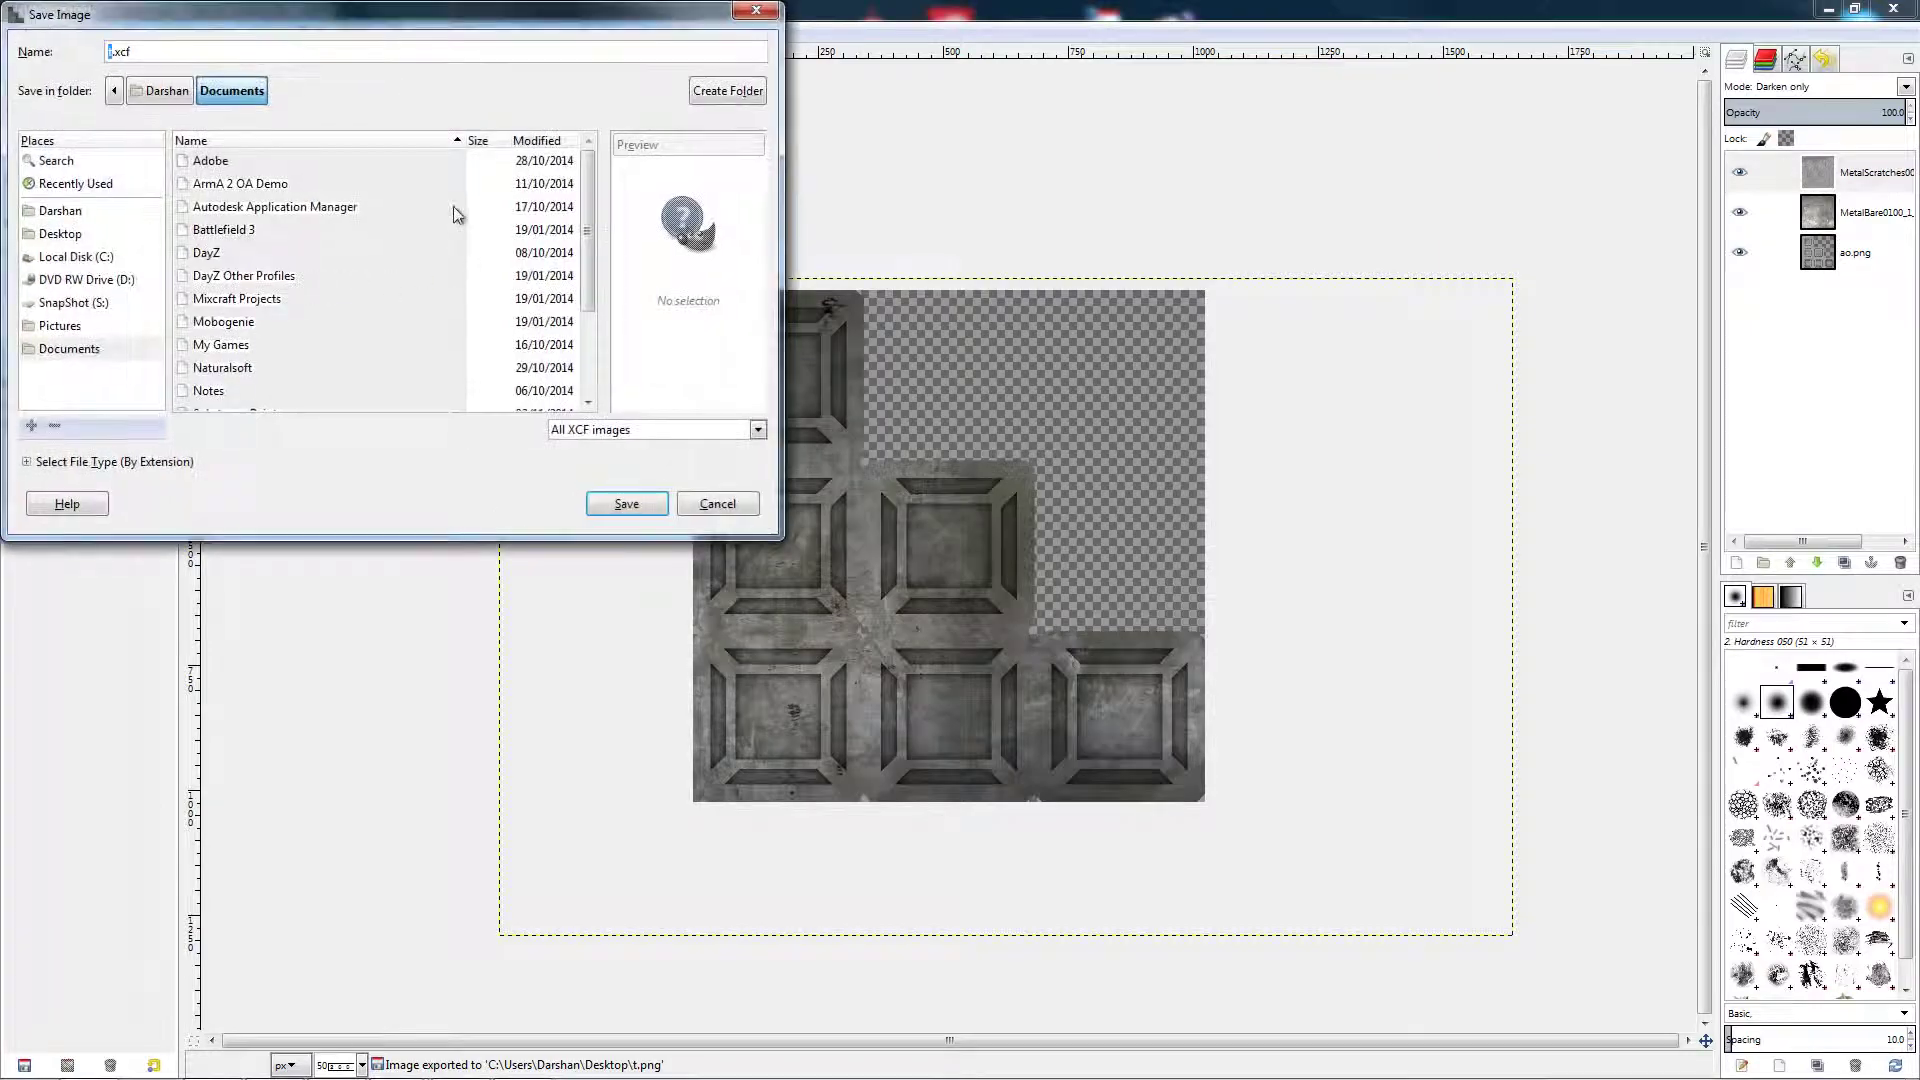
click(88, 234)
click(654, 503)
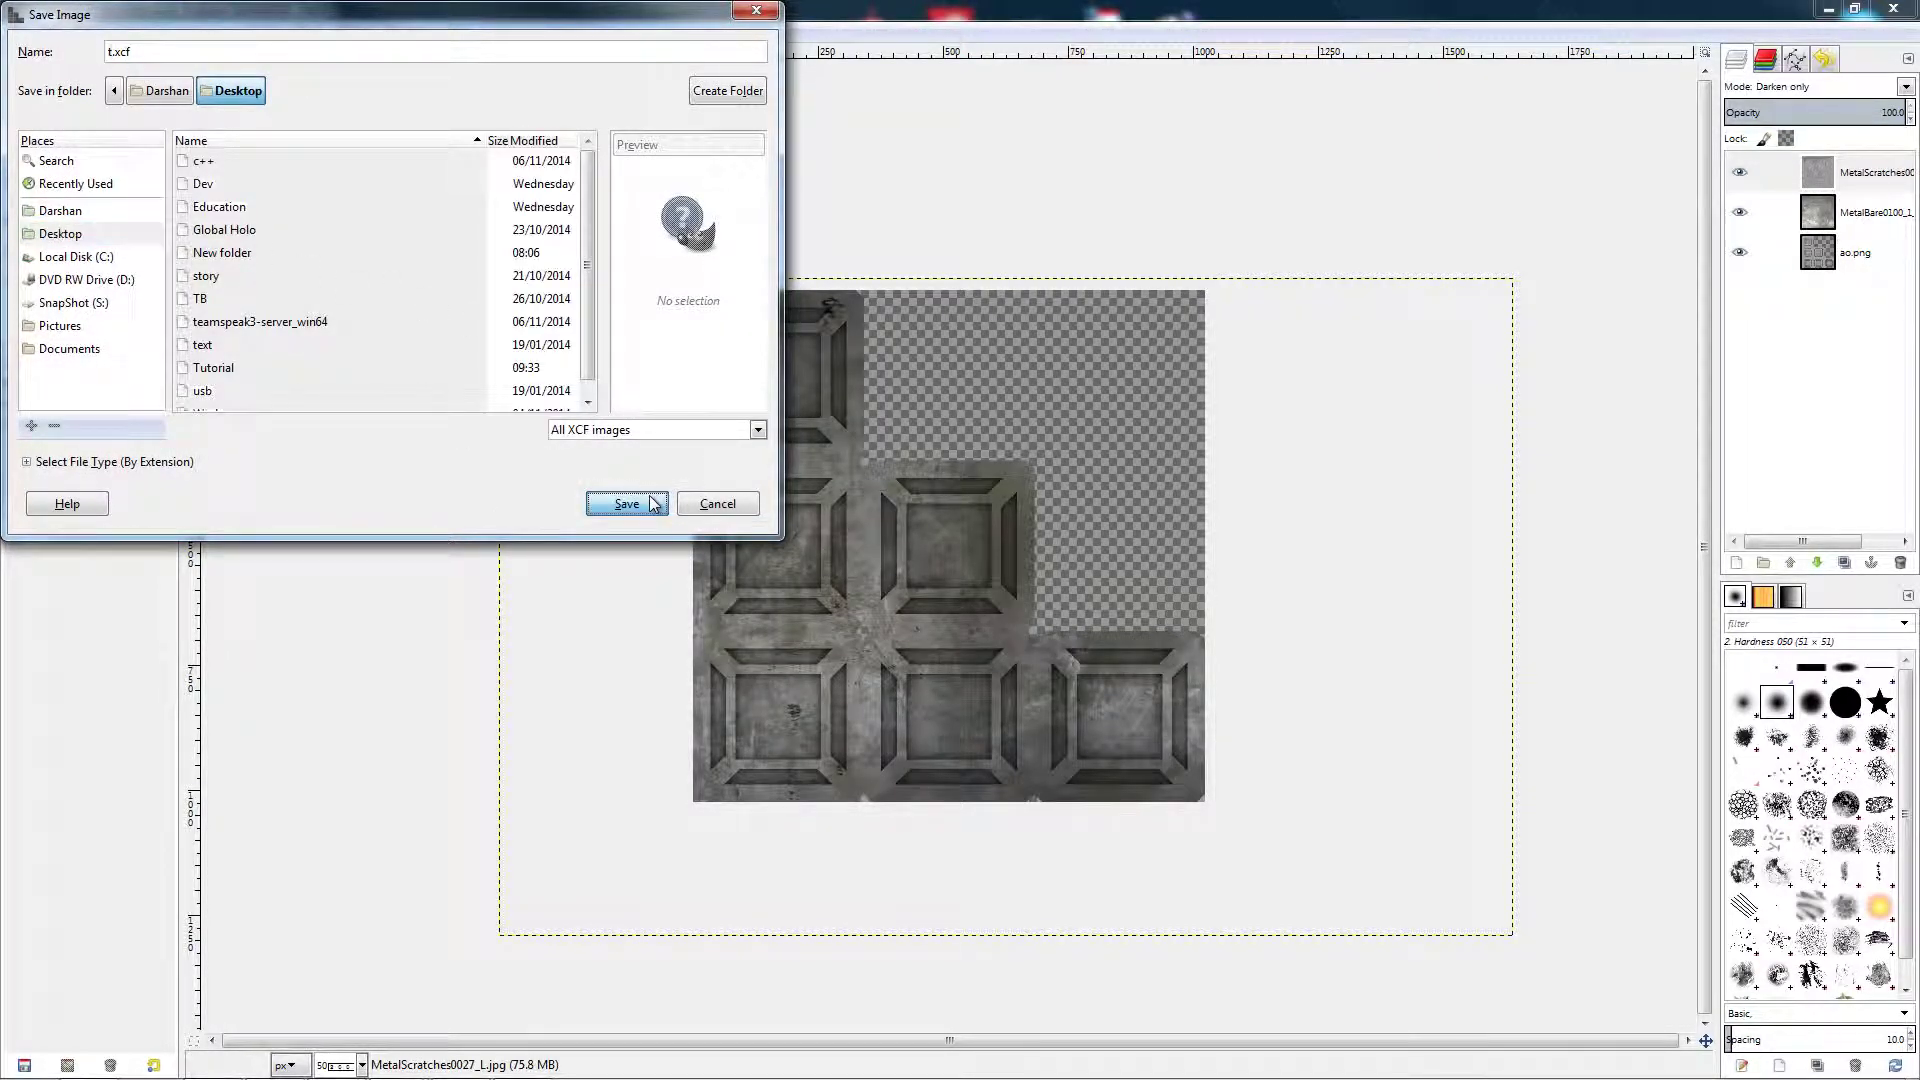